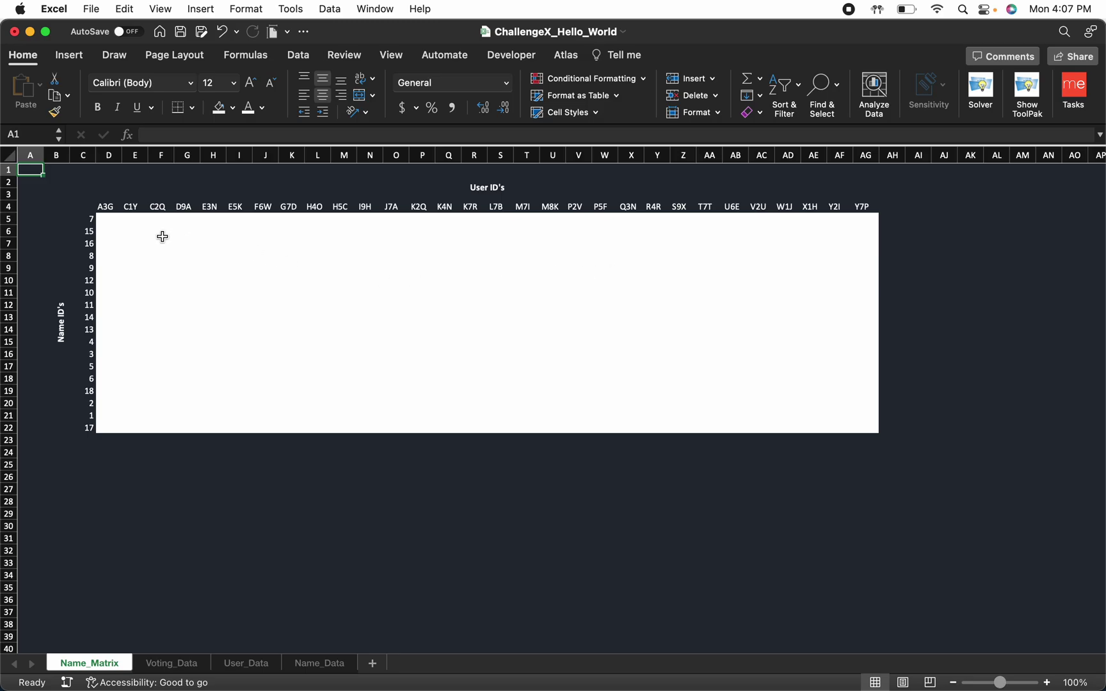
# Step: Look through the vote sentences in the Entry_Result column of the Voting_Data sheet
pyautogui.click(195, 666)
pyautogui.click(275, 185)
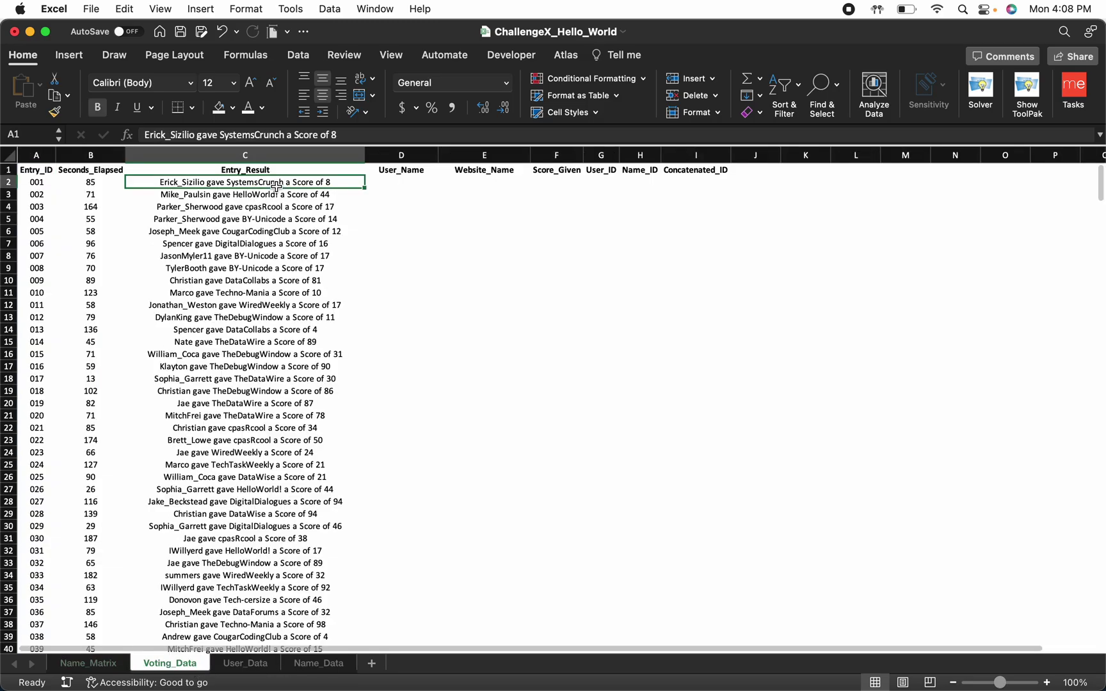
pyautogui.hotkey('shift', 'Down')
pyautogui.hotkey('shift', 'Down')
pyautogui.hotkey('shift', 'Down')
pyautogui.hotkey('shift', 'Down')
pyautogui.hotkey('shift', 'Down')
pyautogui.hotkey('shift', 'Down')
pyautogui.hotkey('shift', 'Down')
pyautogui.hotkey('shift', 'Down')
pyautogui.hotkey('shift', 'Down')
pyautogui.hotkey('shift', 'Down')
pyautogui.hotkey('shift', 'Down')
pyautogui.hotkey('shift', 'Down')
pyautogui.hotkey('shift', 'Down')
pyautogui.hotkey('shift', 'Down')
pyautogui.hotkey('shift', 'Down')
pyautogui.hotkey('shift', 'Down')
pyautogui.hotkey('shift', 'Down')
pyautogui.hotkey('shift', 'Down')
pyautogui.hotkey('shift', 'Down')
pyautogui.hotkey('shift', 'Down')
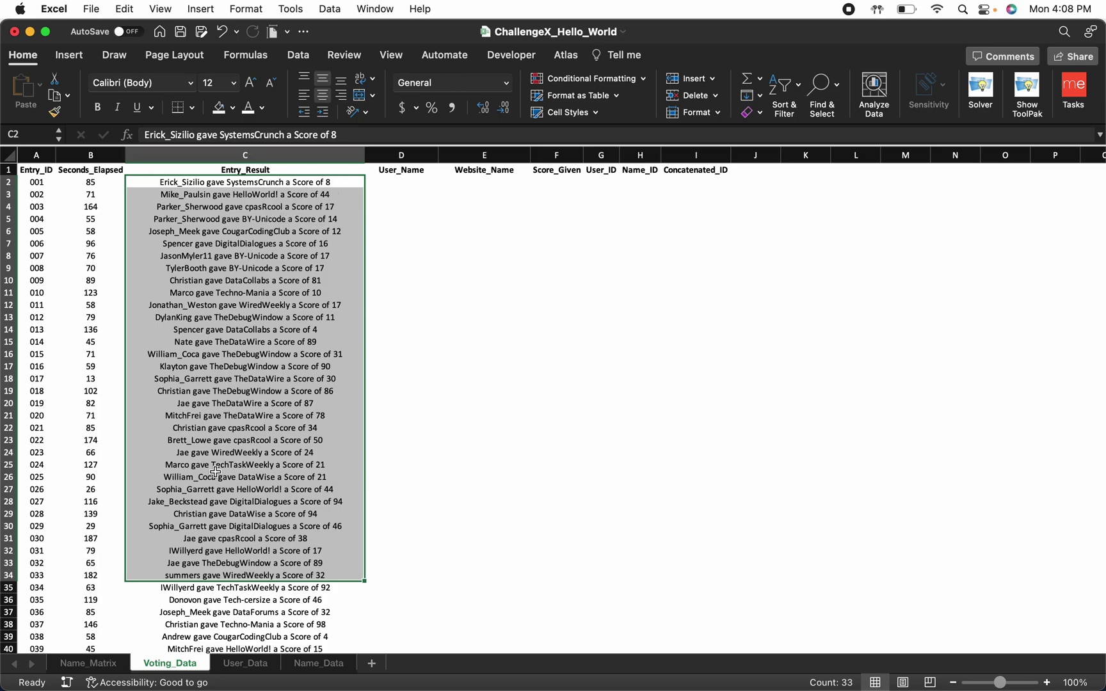
# Step: Review the empty grid D5:AG22 on Name_Matrix and the User_Name, Website_Name and Score_Given headings on Voting_Data
pyautogui.click(106, 665)
pyautogui.moveTo(107, 223); pyautogui.dragTo(862, 431)
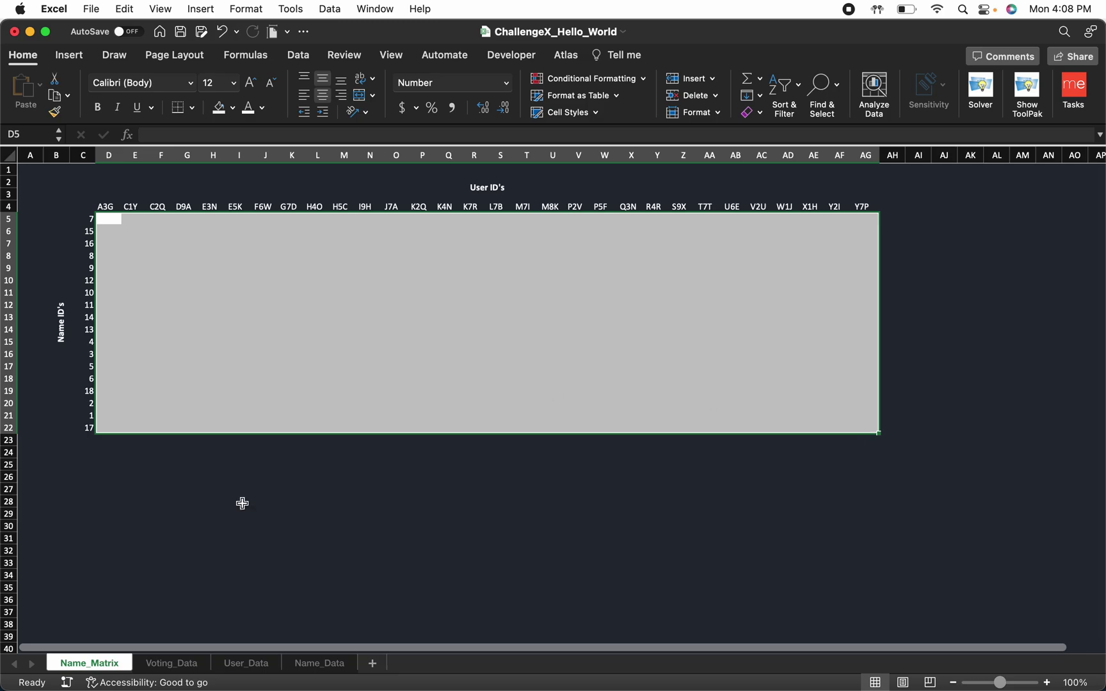
pyautogui.click(187, 664)
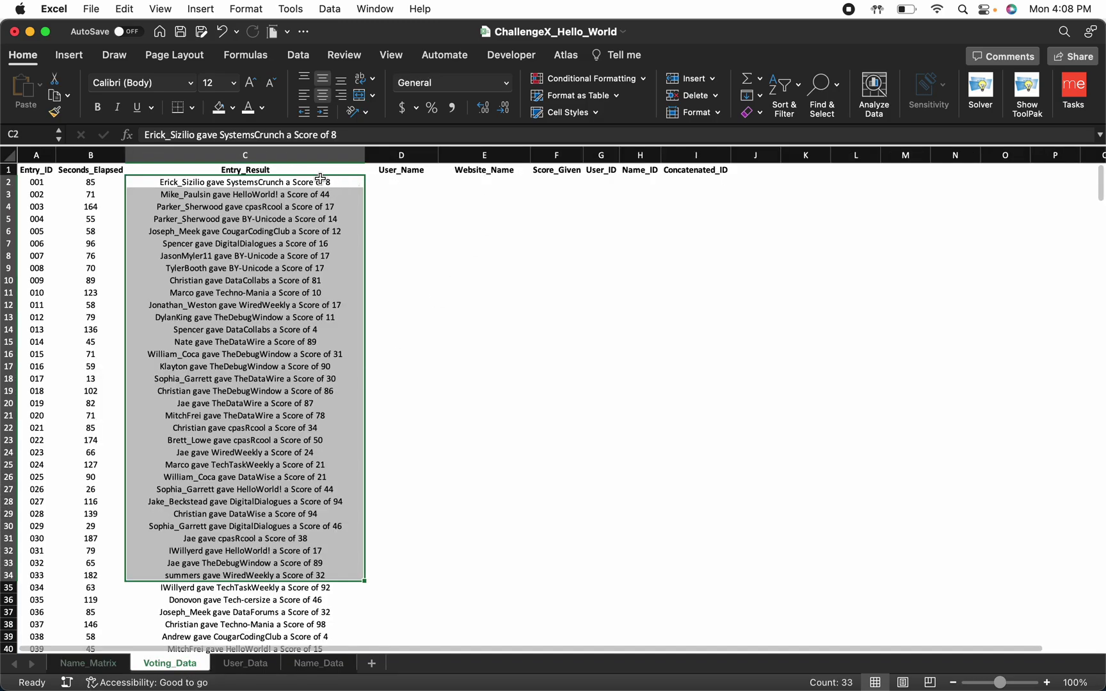
pyautogui.moveTo(398, 170); pyautogui.dragTo(571, 170)
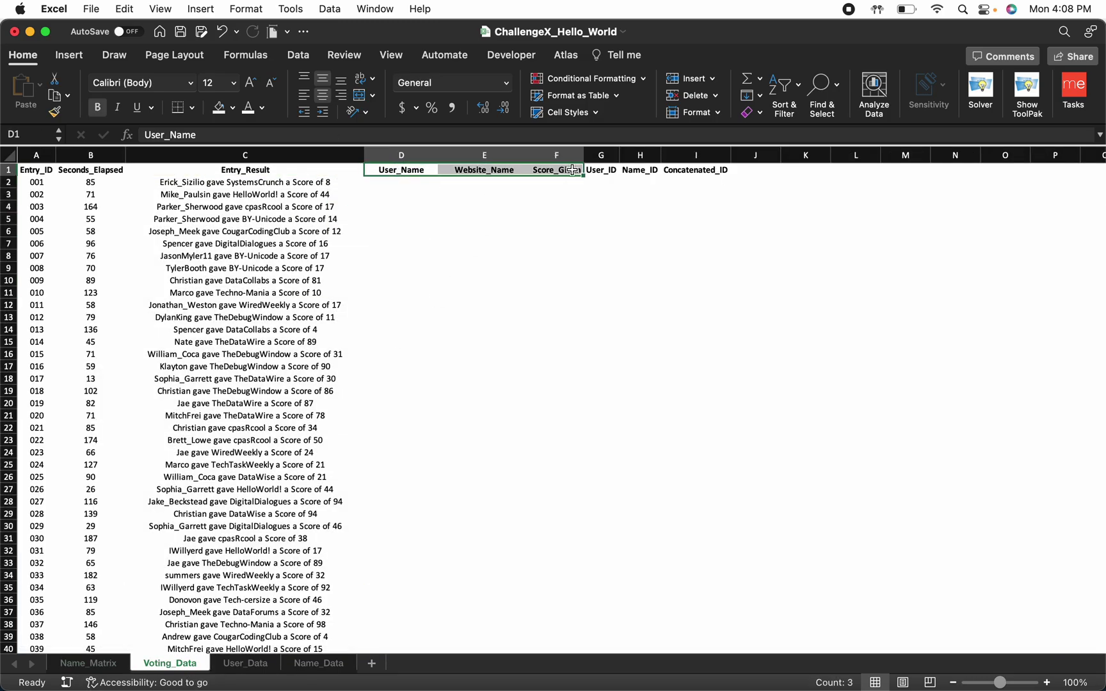
pyautogui.click(334, 184)
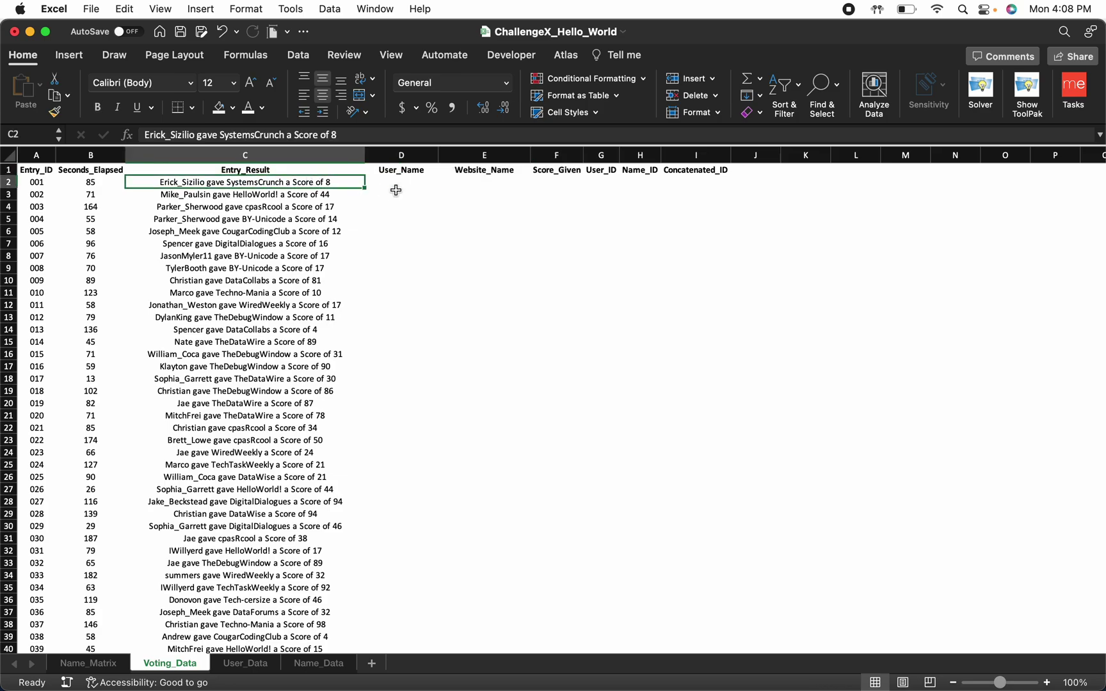
# Step: Split the first Entry_Result at its spaces by entering =TEXTSPLIT(C2," ") in D2
pyautogui.click(419, 182)
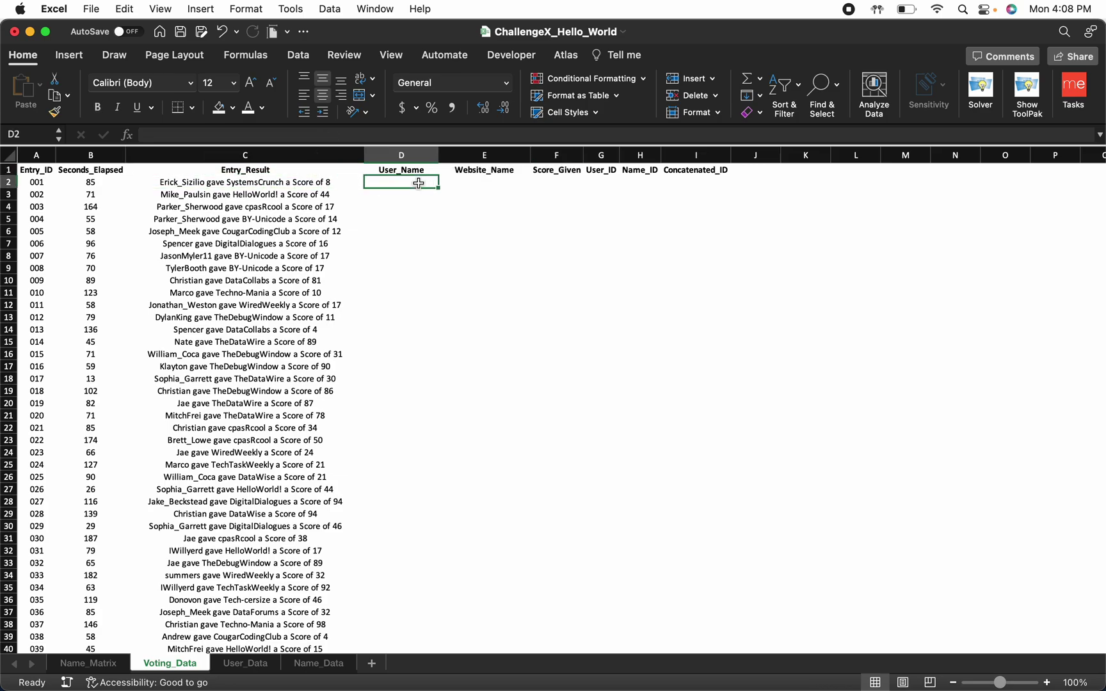
pyautogui.write('=')
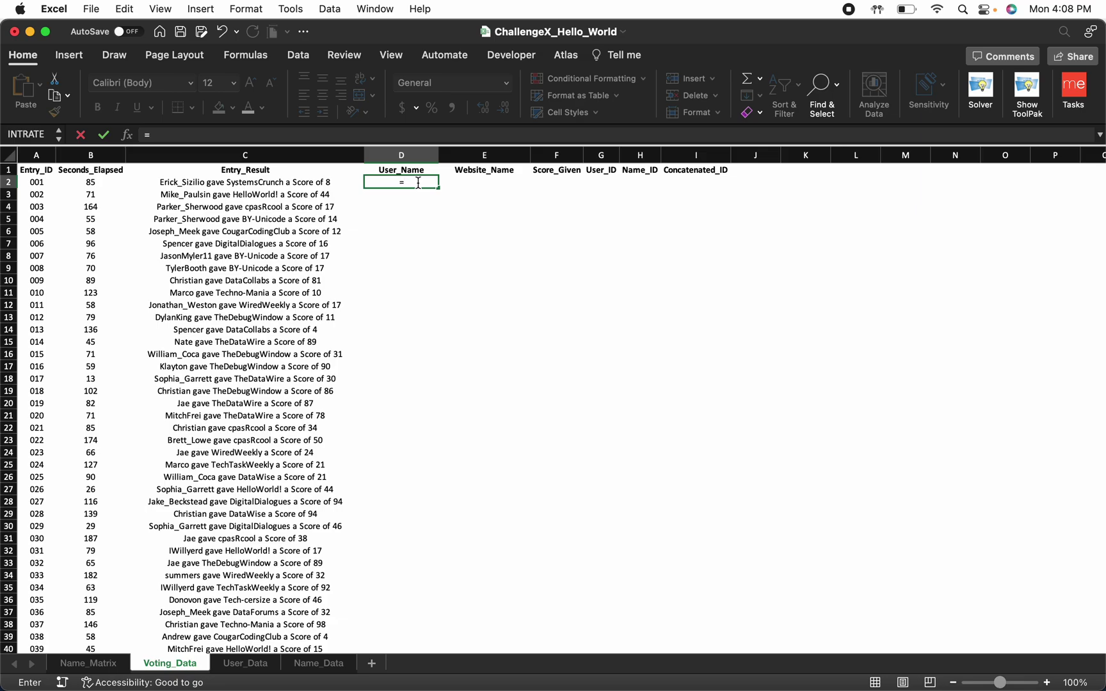
pyautogui.write('text')
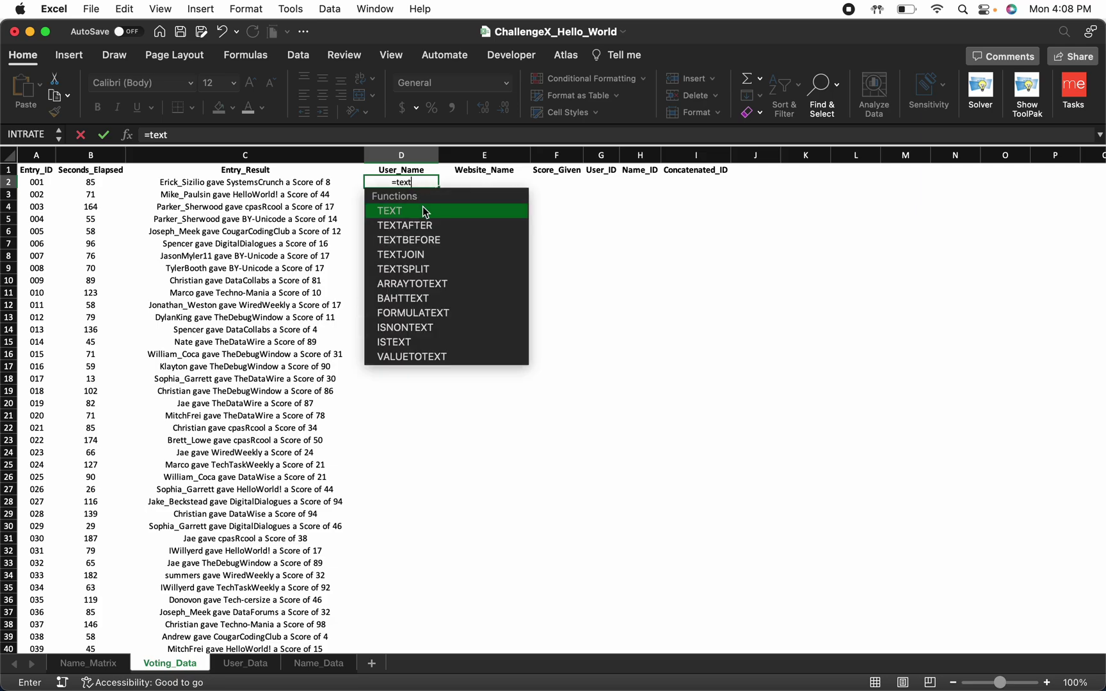
pyautogui.doubleClick(436, 269)
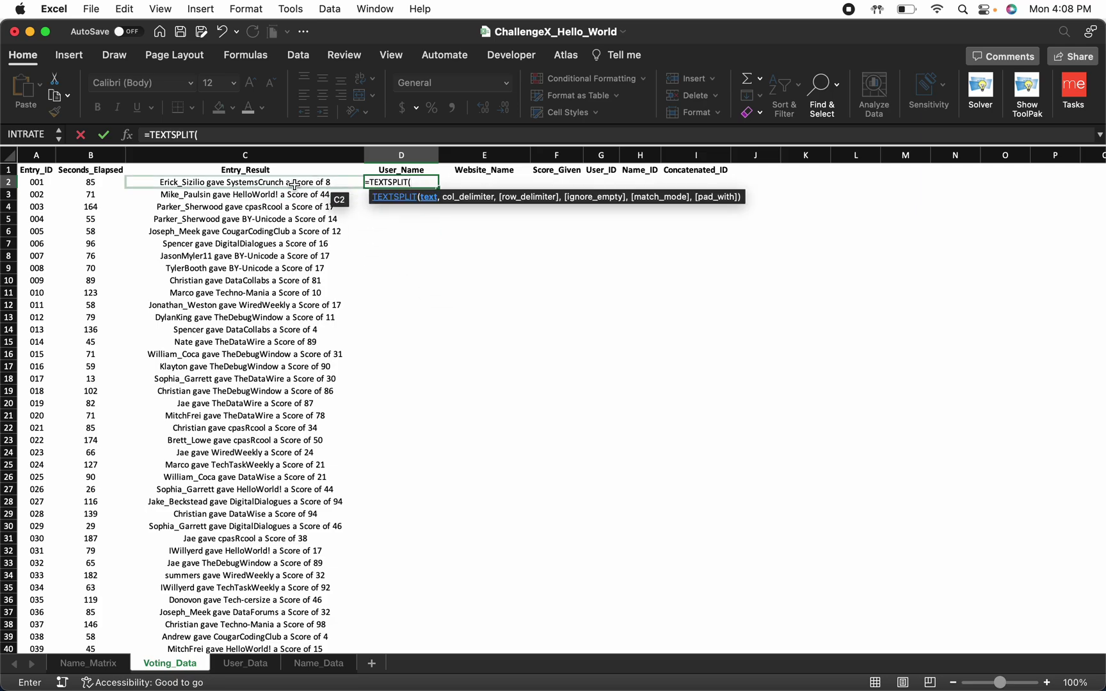
pyautogui.click(294, 185)
pyautogui.write(',')
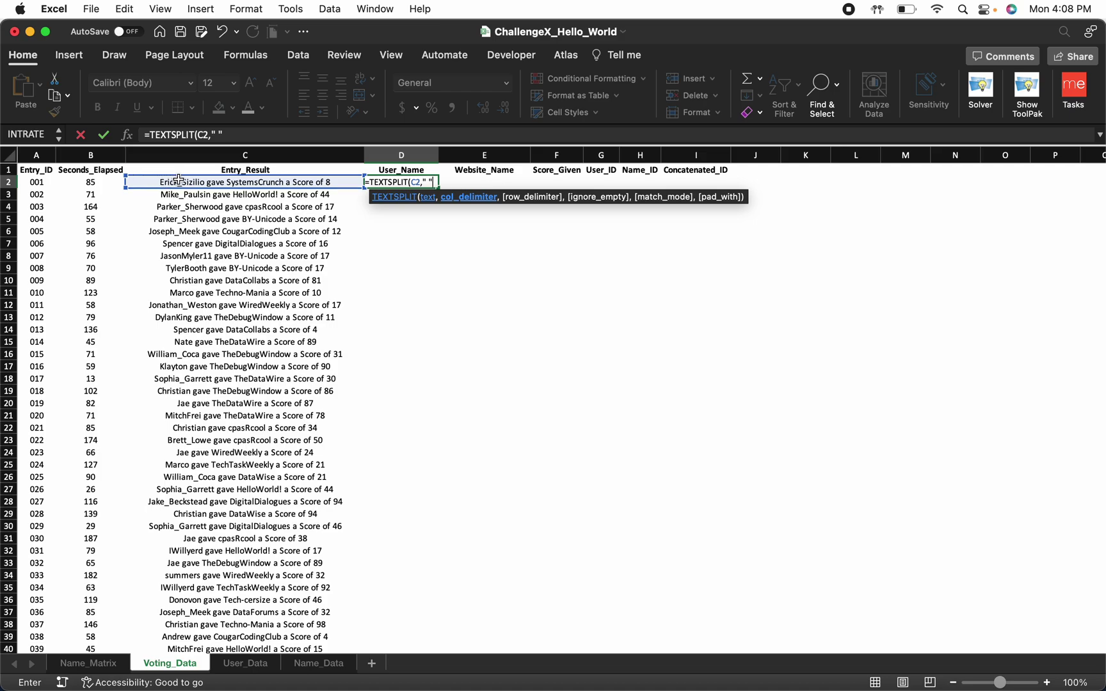
pyautogui.press('Return')
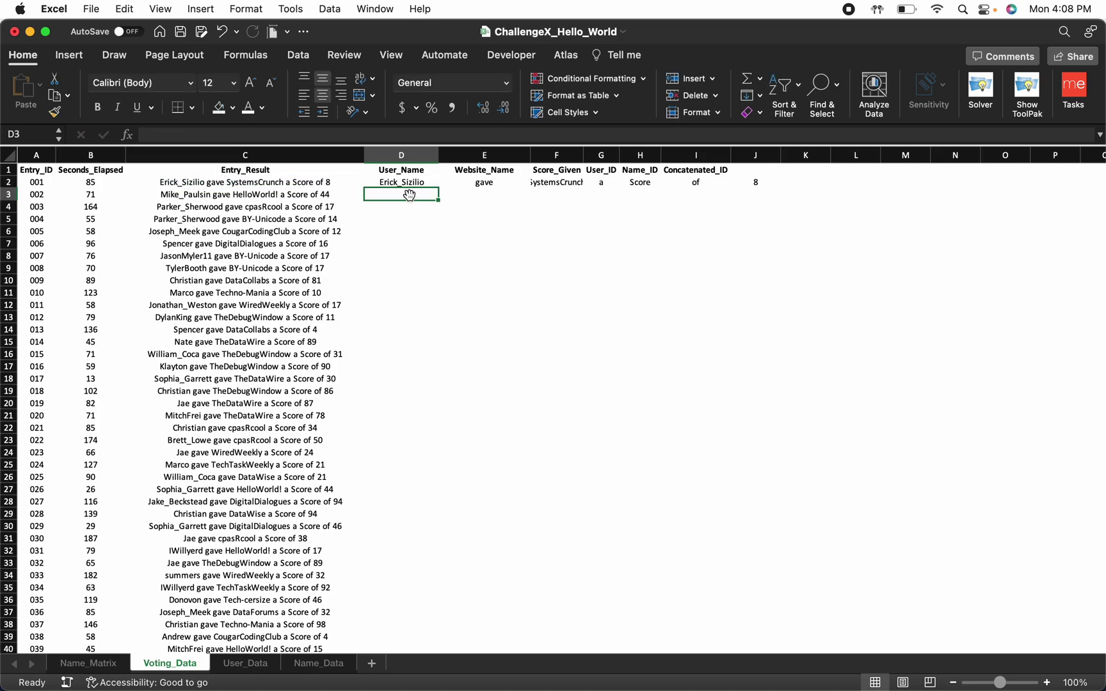
# Step: Fill the TEXTSPLIT formula from D2 down through the last entry in row 541 and return to the top
pyautogui.click(419, 183)
pyautogui.moveTo(435, 187); pyautogui.dragTo(446, 633)
pyautogui.press('super+Up')
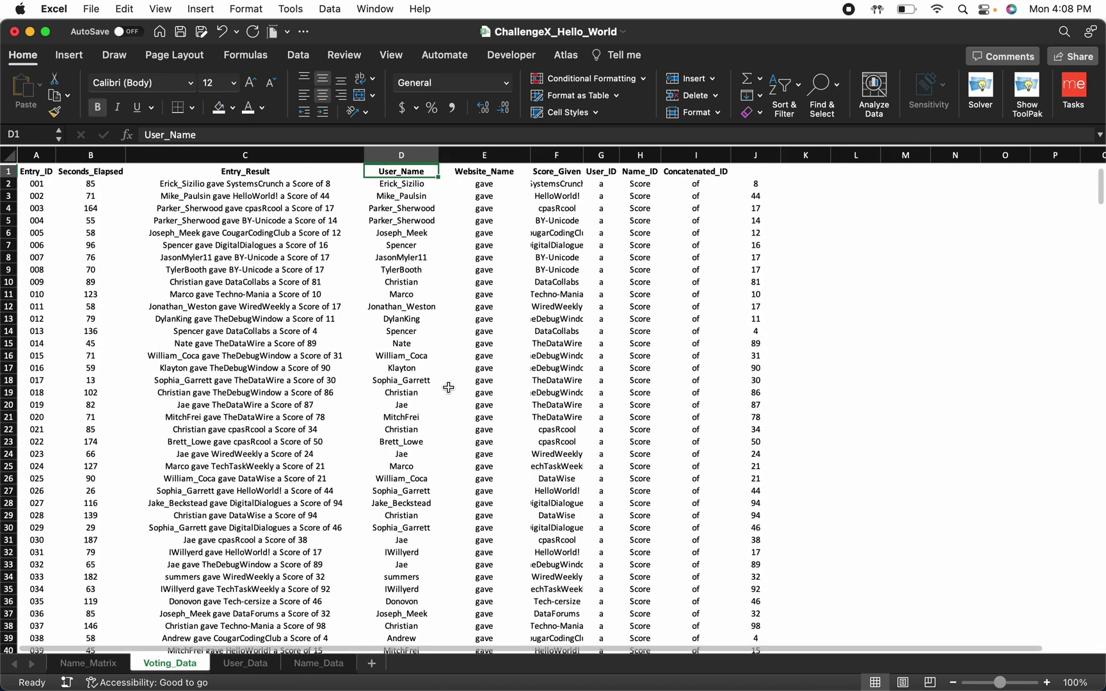
# Step: Replace the split formulas in D2:J541 with their plain values
pyautogui.moveTo(402, 182); pyautogui.dragTo(750, 183)
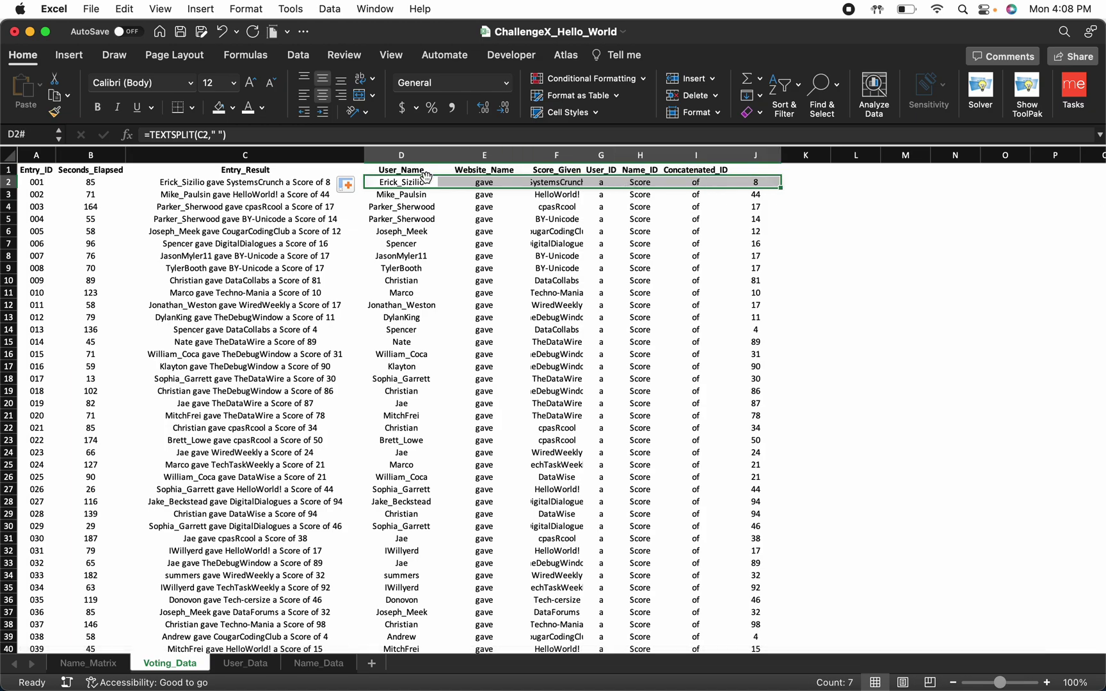
pyautogui.hotkey('ctrl', 'shift', 'Down')
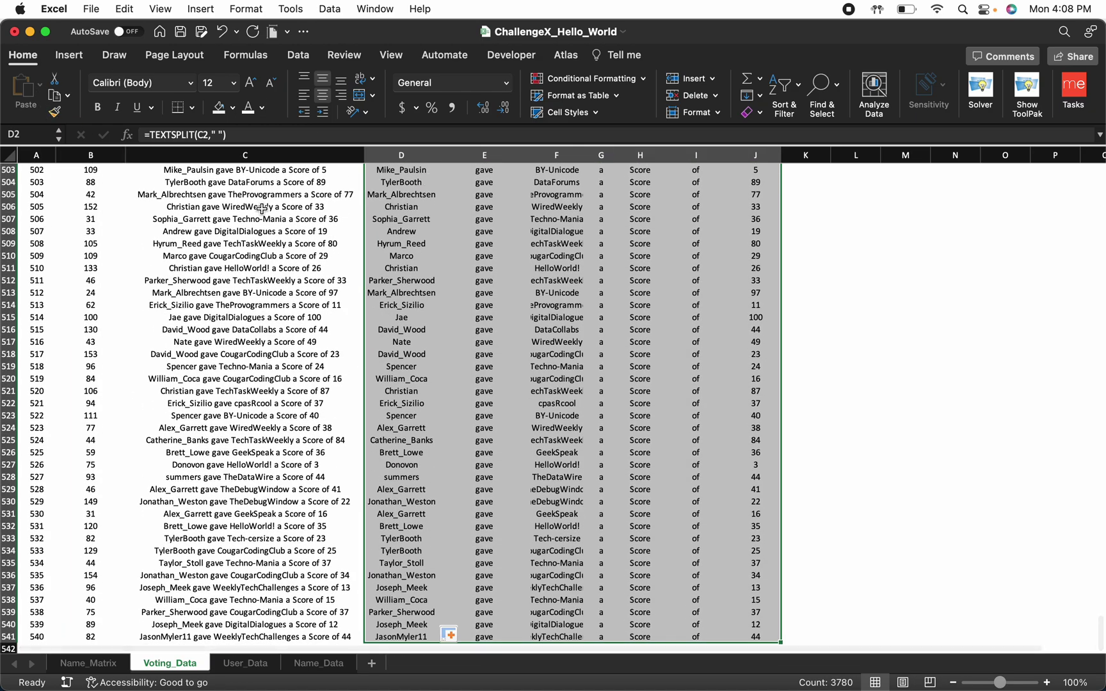
pyautogui.scroll(20, 261, 208)
pyautogui.press('super+c')
pyautogui.click(40, 84)
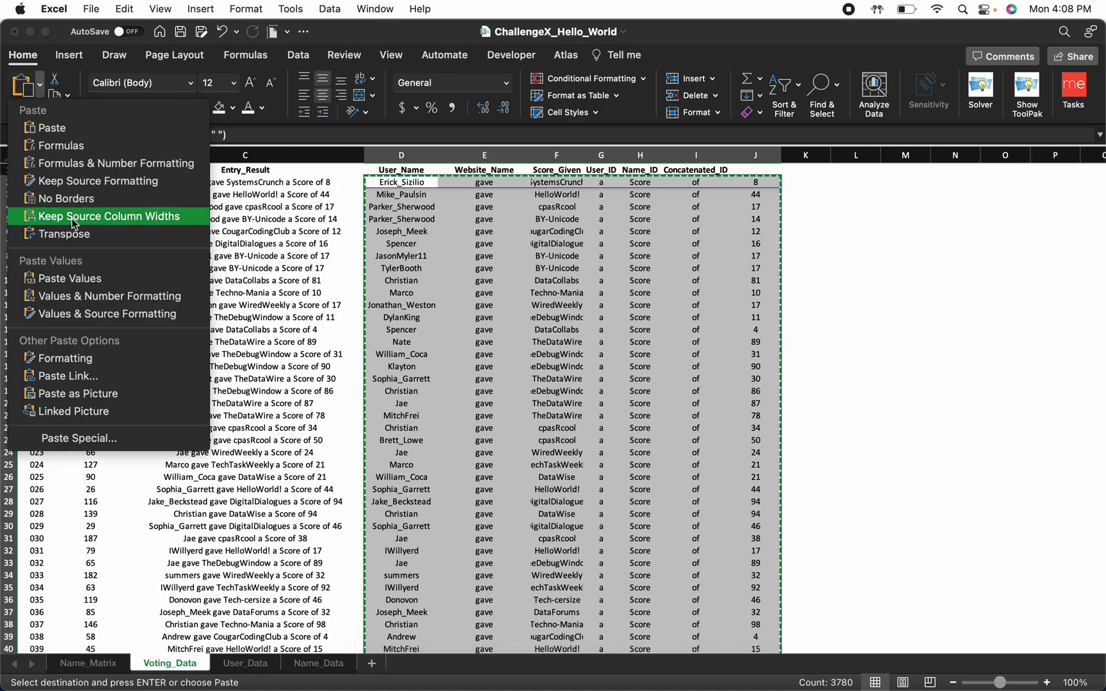
pyautogui.click(70, 278)
pyautogui.click(485, 231)
pyautogui.click(470, 186)
# Step: Move the website names from F2:F541 into the Website_Name column starting at E2, overwriting the "gave" entries
pyautogui.click(555, 179)
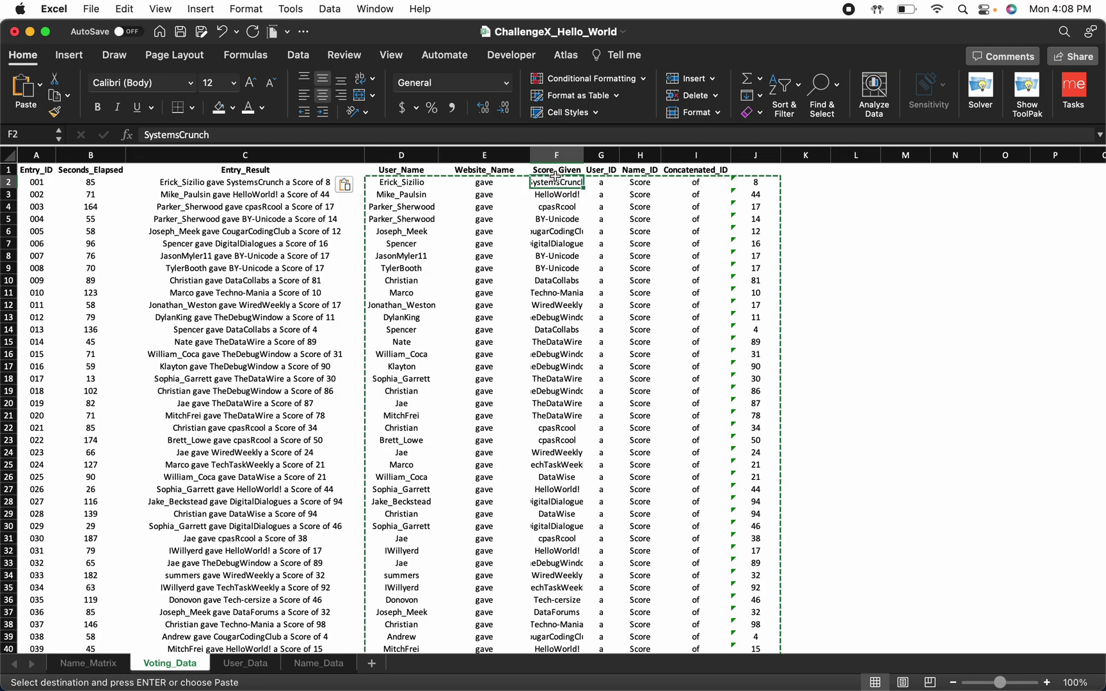
pyautogui.press('super+shift+Down')
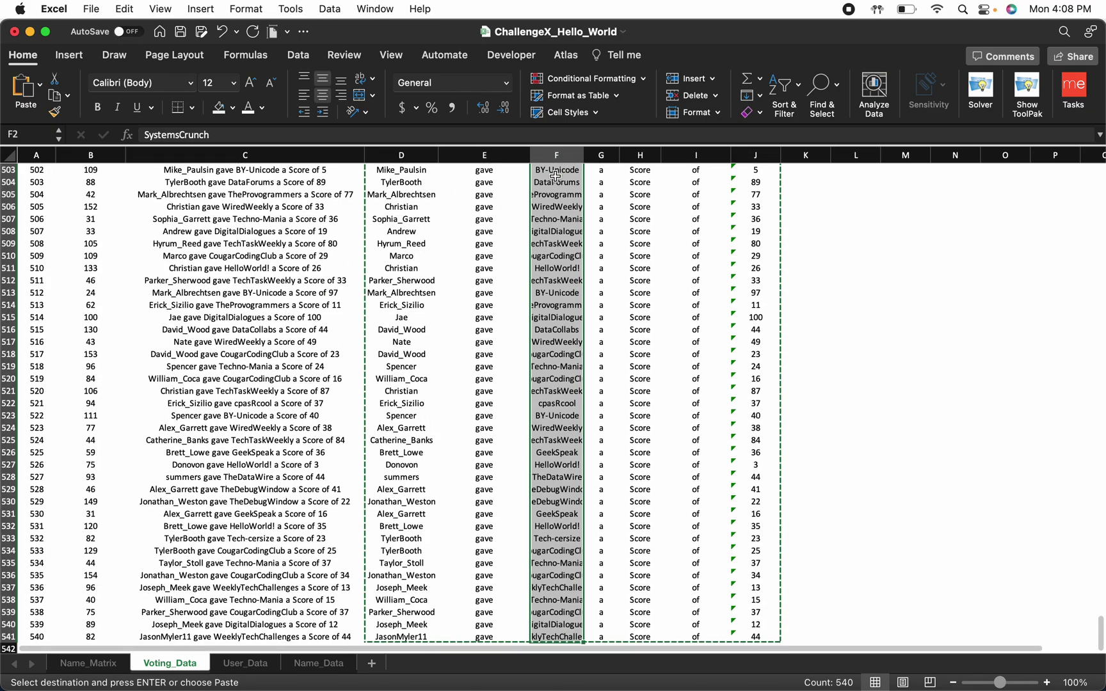
pyautogui.press('super+x')
pyautogui.click(494, 186)
pyautogui.press('super+v')
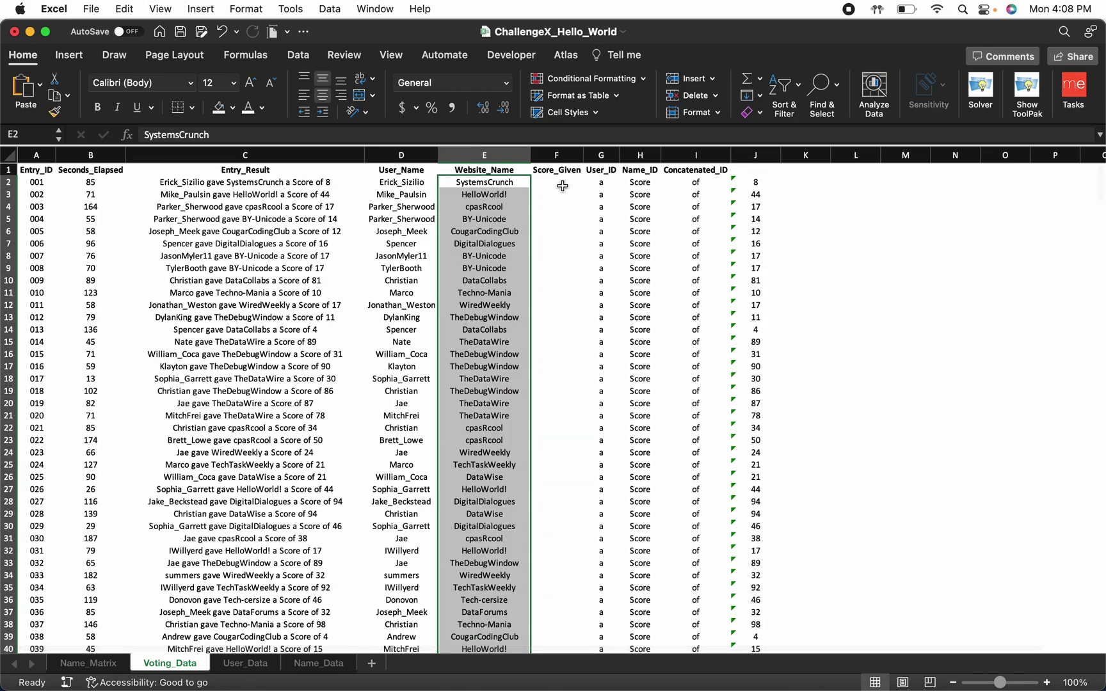
# Step: Move the scores from J2:J541 into the Score_Given column starting at F2
pyautogui.click(744, 185)
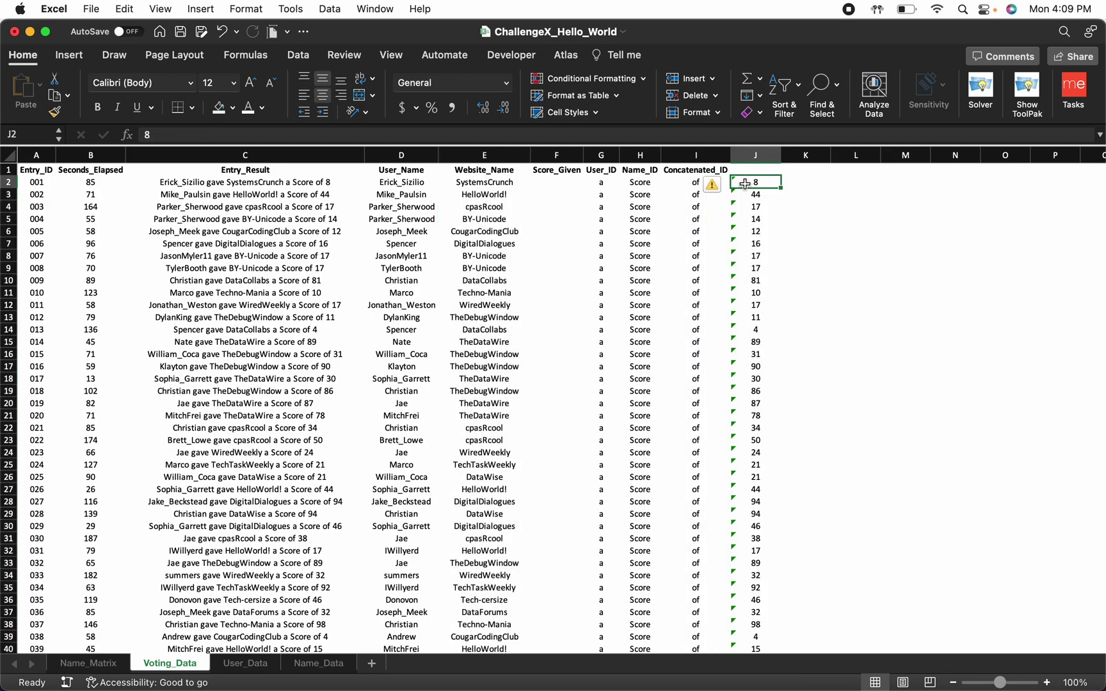
pyautogui.press('super+shift+Down')
pyautogui.press('super+x')
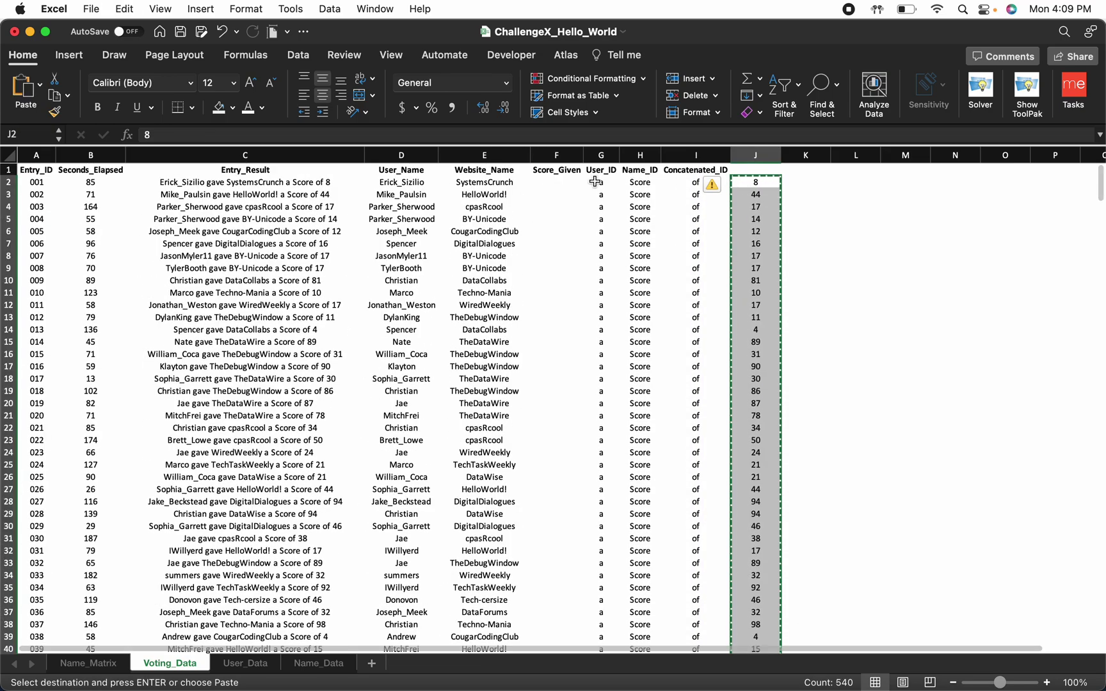
pyautogui.click(563, 182)
pyautogui.press('super+v')
# Step: Clear the leftover split words "a", "Score" and "of" from G2:I541
pyautogui.moveTo(601, 183); pyautogui.dragTo(676, 183)
pyautogui.press('super+shift+Down')
pyautogui.scroll(20, 676, 180)
# Step: Convert the text scores in F2:F541 to numbers and return to the Score_Given heading
pyautogui.click(563, 184)
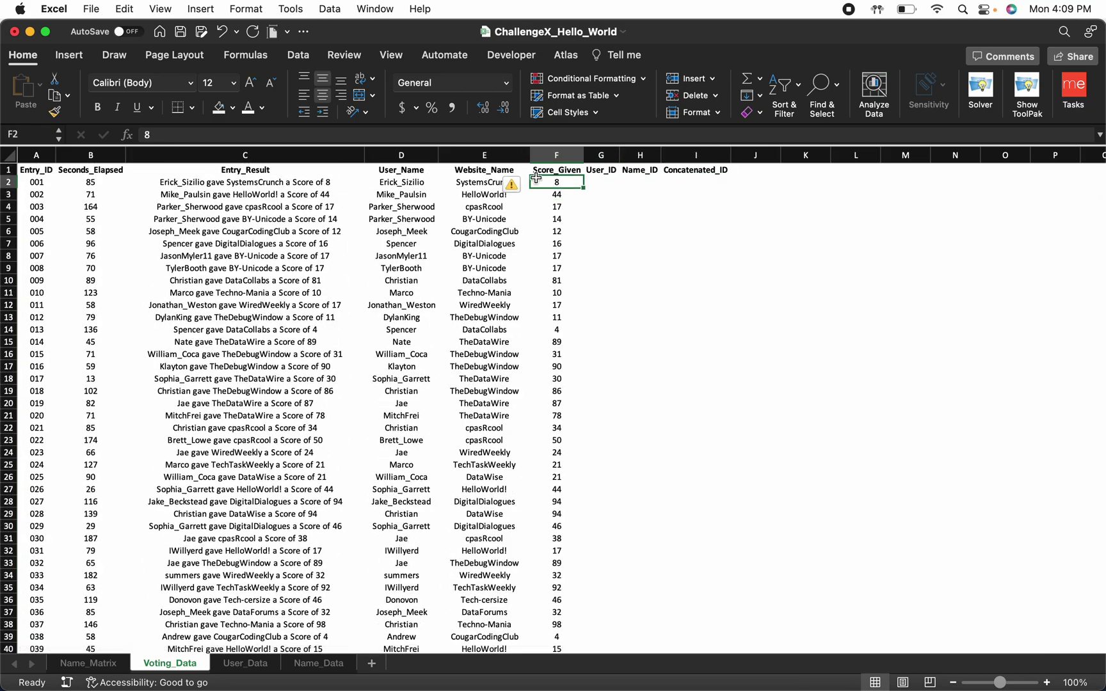
pyautogui.click(517, 184)
pyautogui.click(541, 181)
pyautogui.press('super+shift+Down')
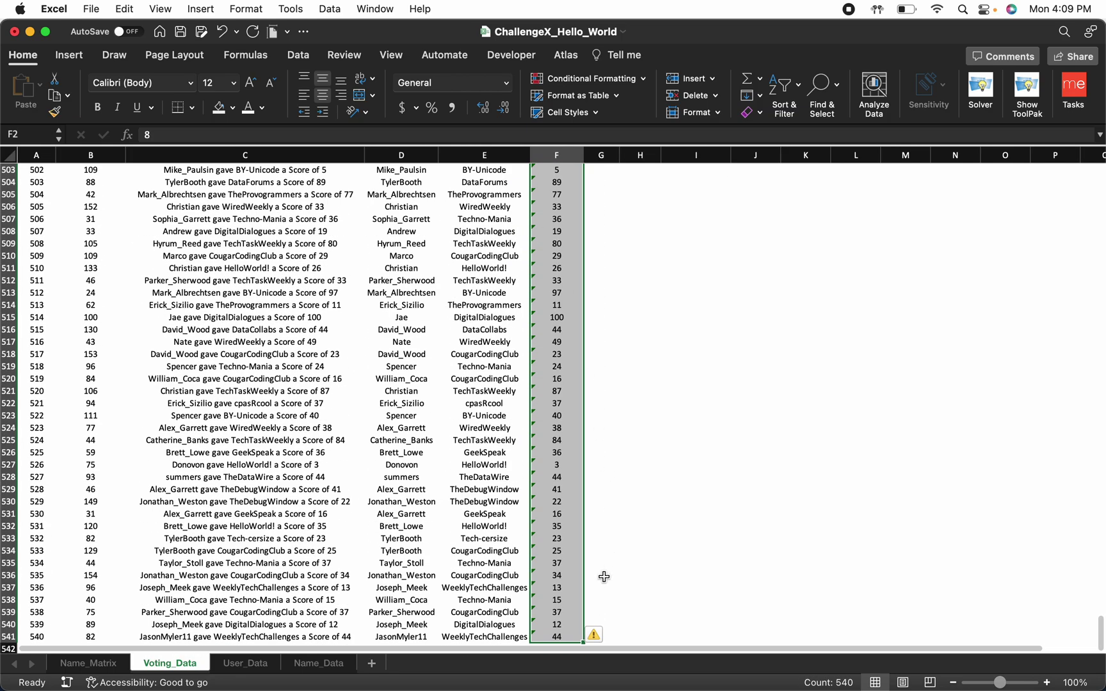
pyautogui.click(592, 634)
pyautogui.click(637, 541)
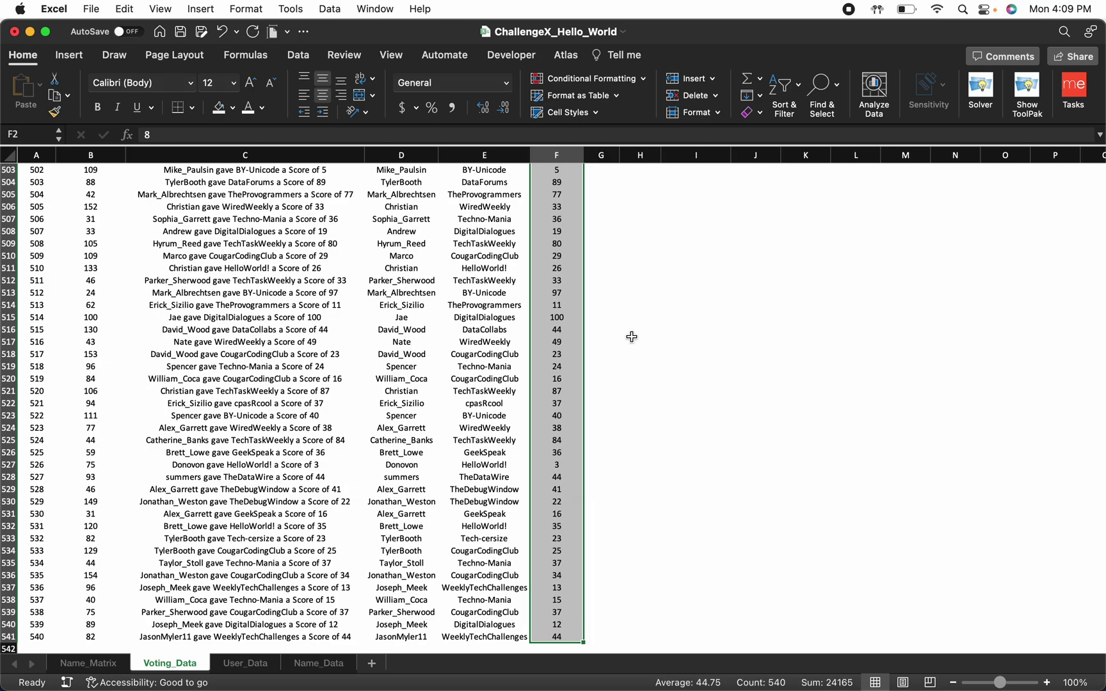
pyautogui.press('super+Up')
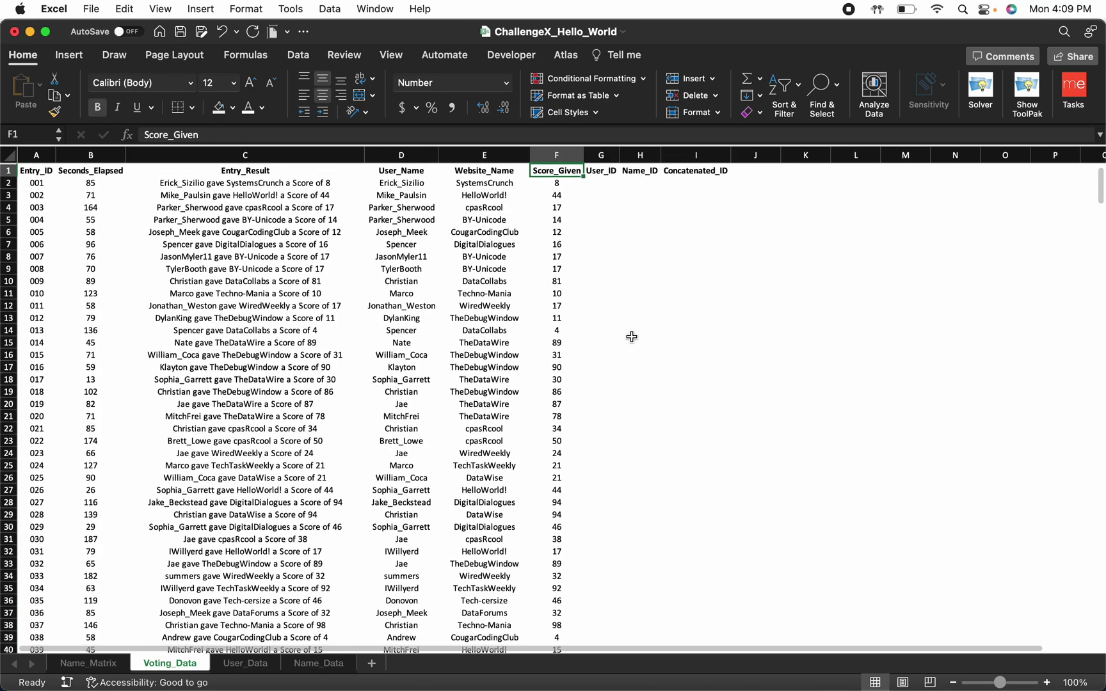
# Step: Begin an XLOOKUP formula in the first User_ID cell, G2, with the user name in D2 as the lookup value
pyautogui.click(402, 184)
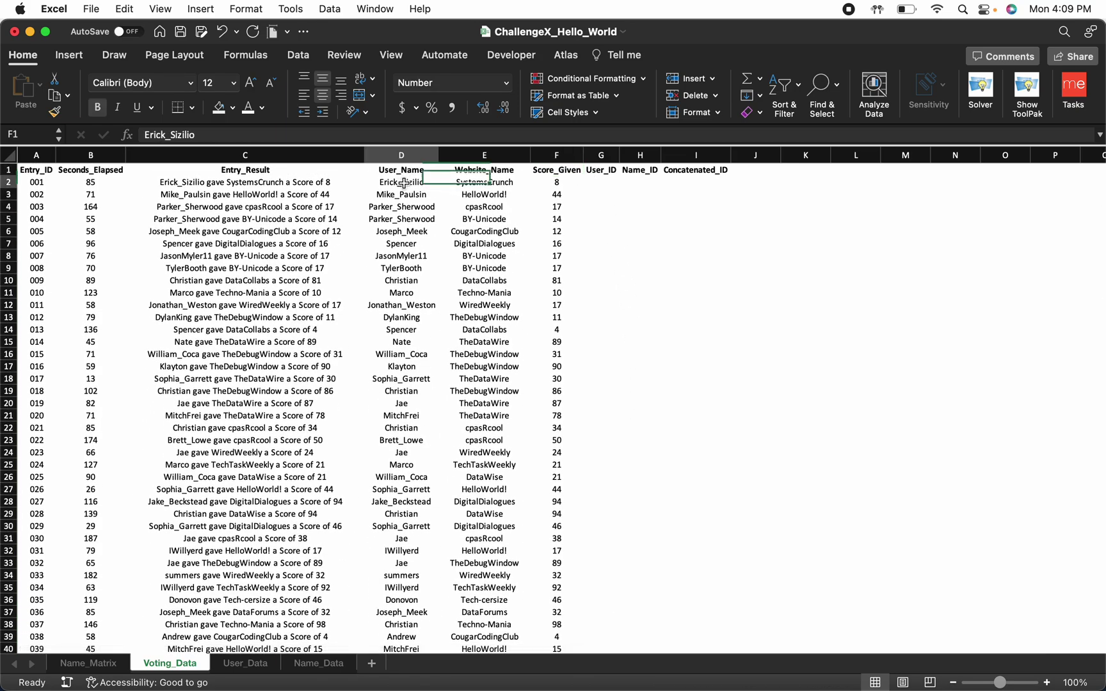
pyautogui.click(601, 182)
pyautogui.press('Left')
pyautogui.press('Left')
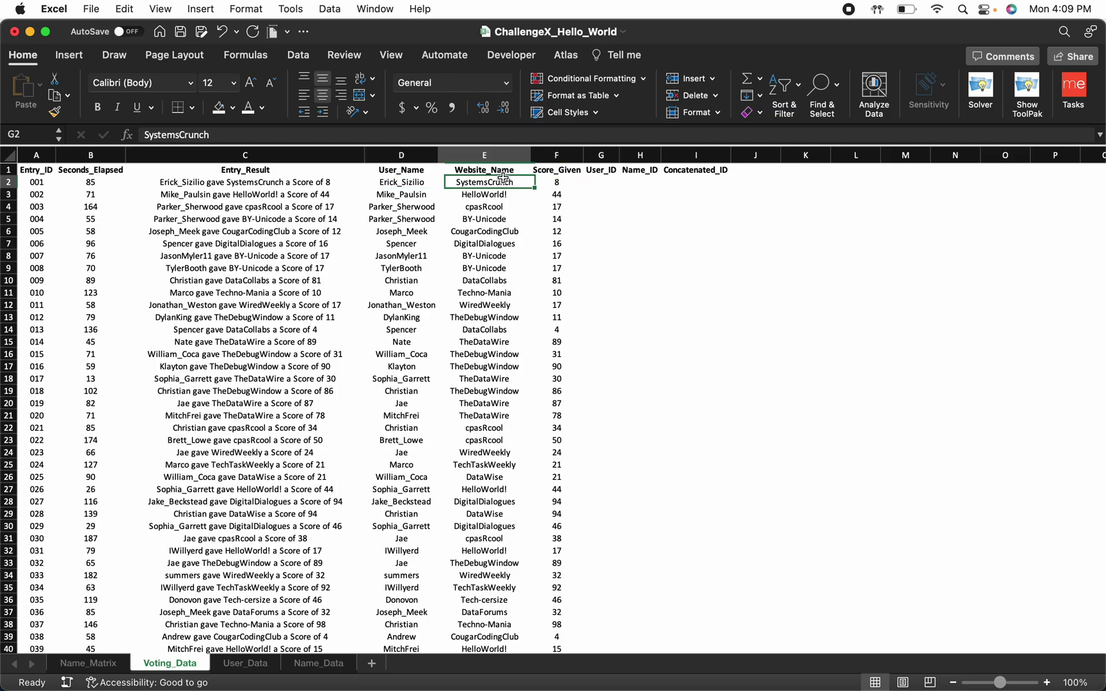
pyautogui.click(602, 180)
pyautogui.write('=xl')
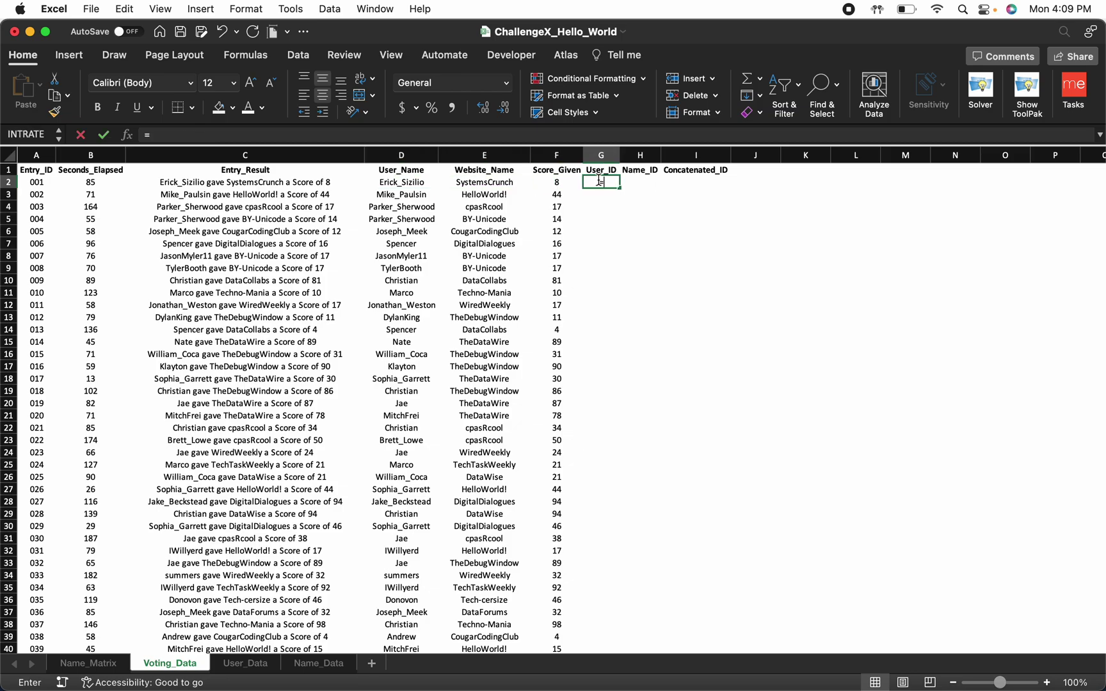
pyautogui.press('Tab')
pyautogui.click(416, 184)
pyautogui.write(',')
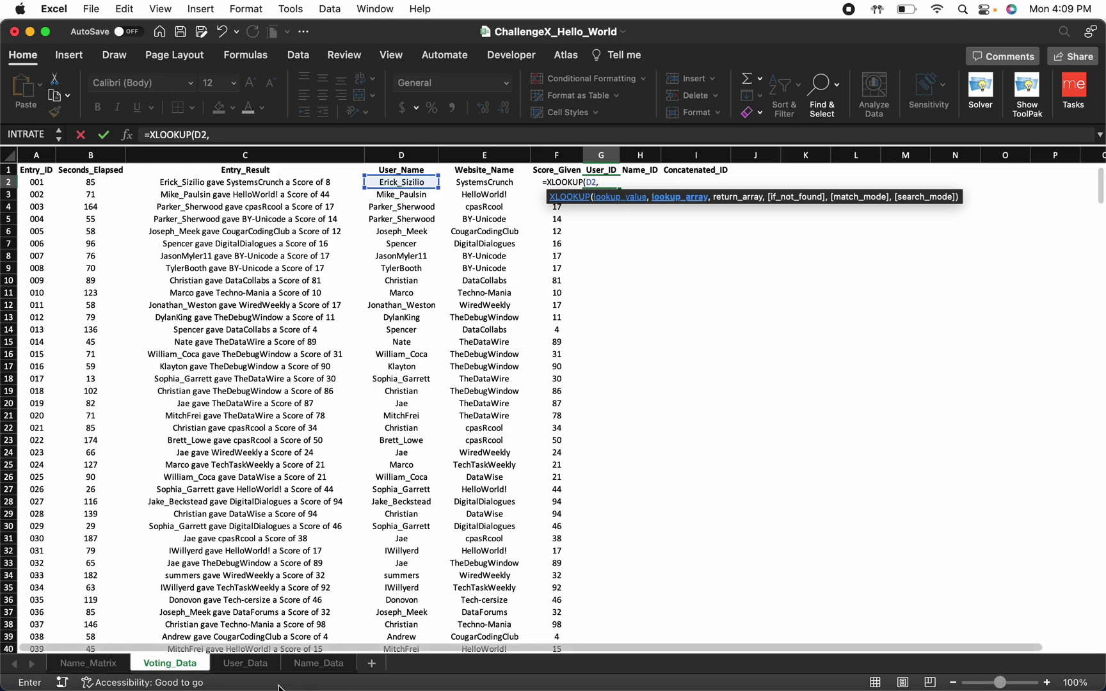
# Step: Complete the XLOOKUP with lookup array User_Data!$B$2:$B$31 and return array User_Data!$A$2:$A$31, and fill it down the User_ID column
pyautogui.click(259, 664)
pyautogui.moveTo(96, 183); pyautogui.dragTo(111, 543)
pyautogui.press('F4')
pyautogui.write(',')
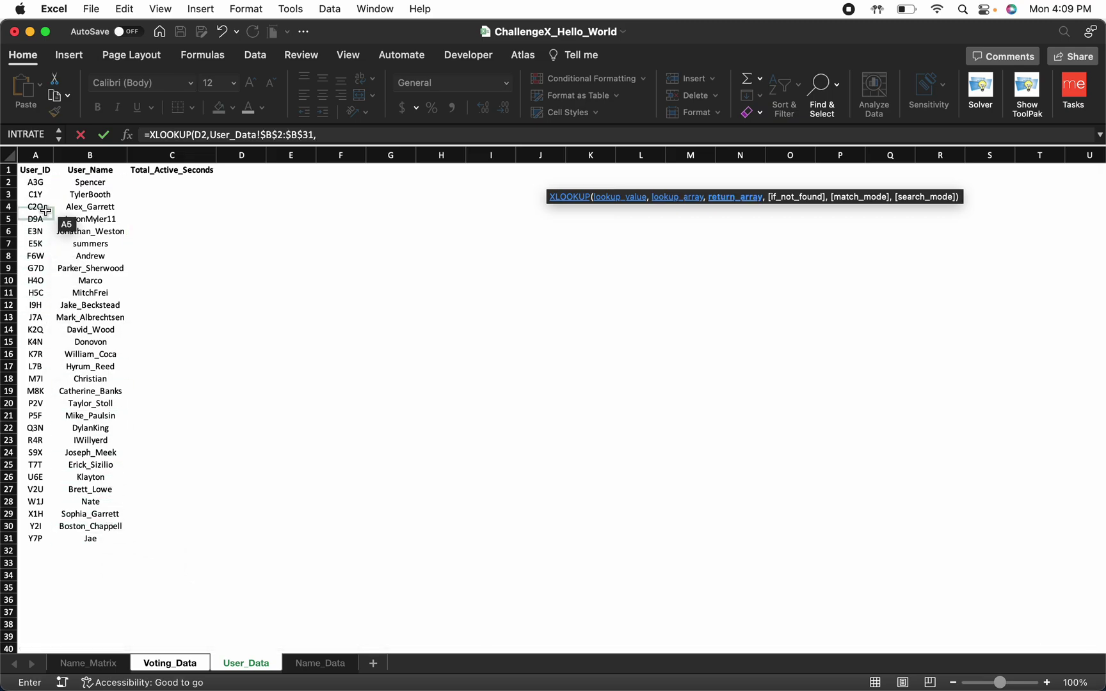
pyautogui.click(38, 184)
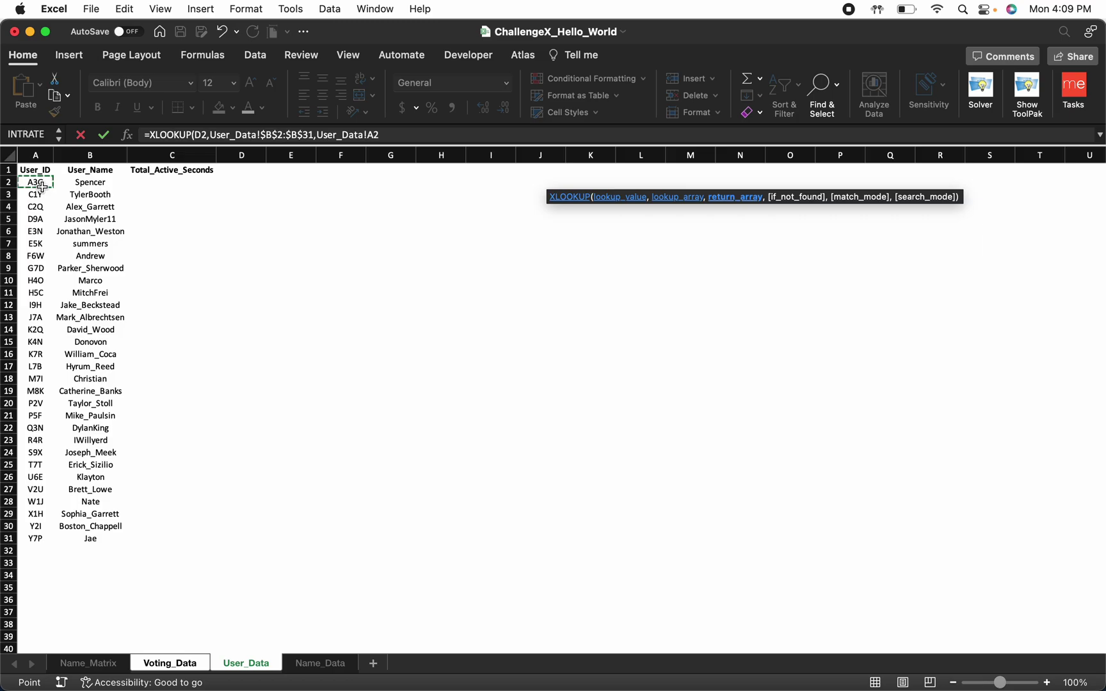
pyautogui.press('super+shift+Down')
pyautogui.press('F4')
pyautogui.write(')')
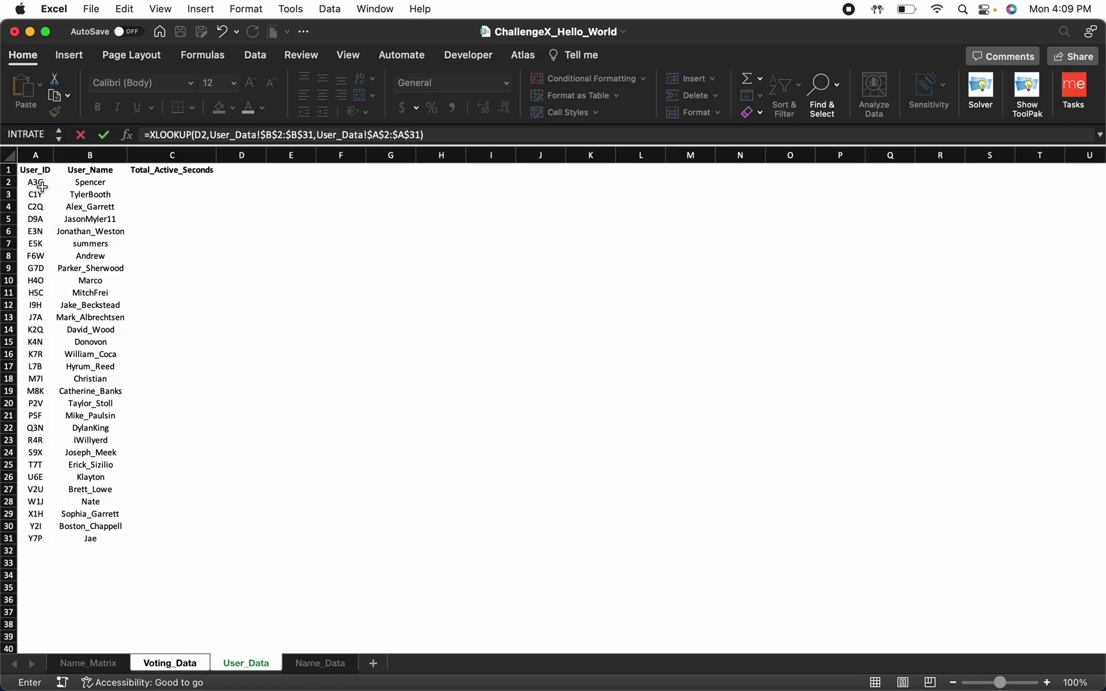
pyautogui.press('Return')
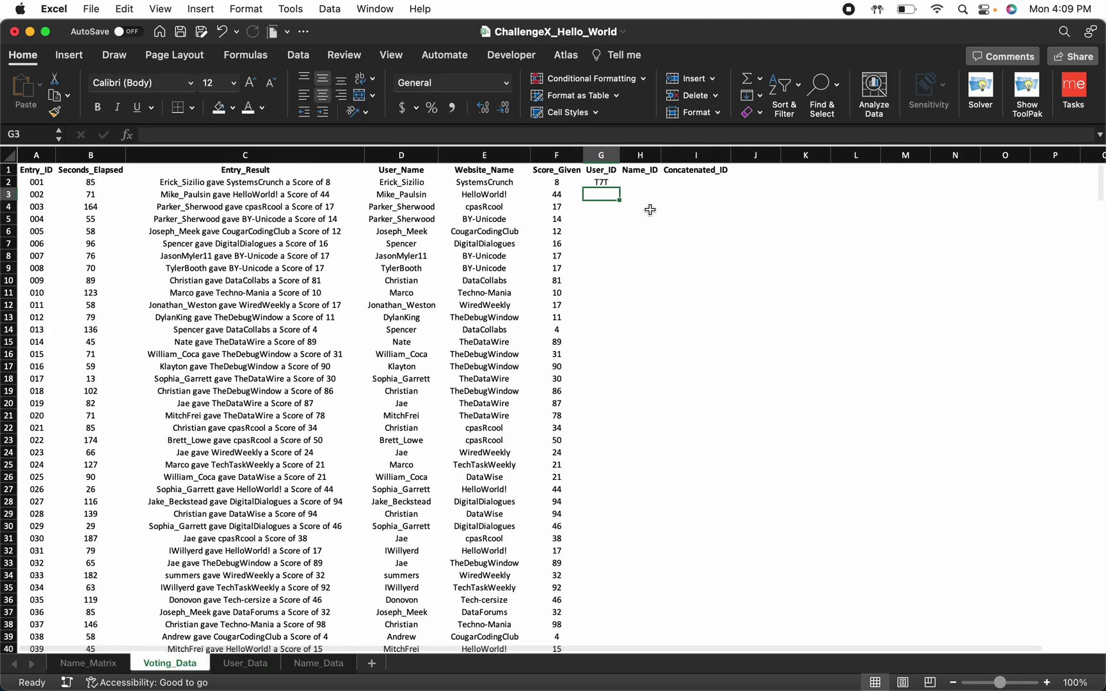
pyautogui.doubleClick(618, 189)
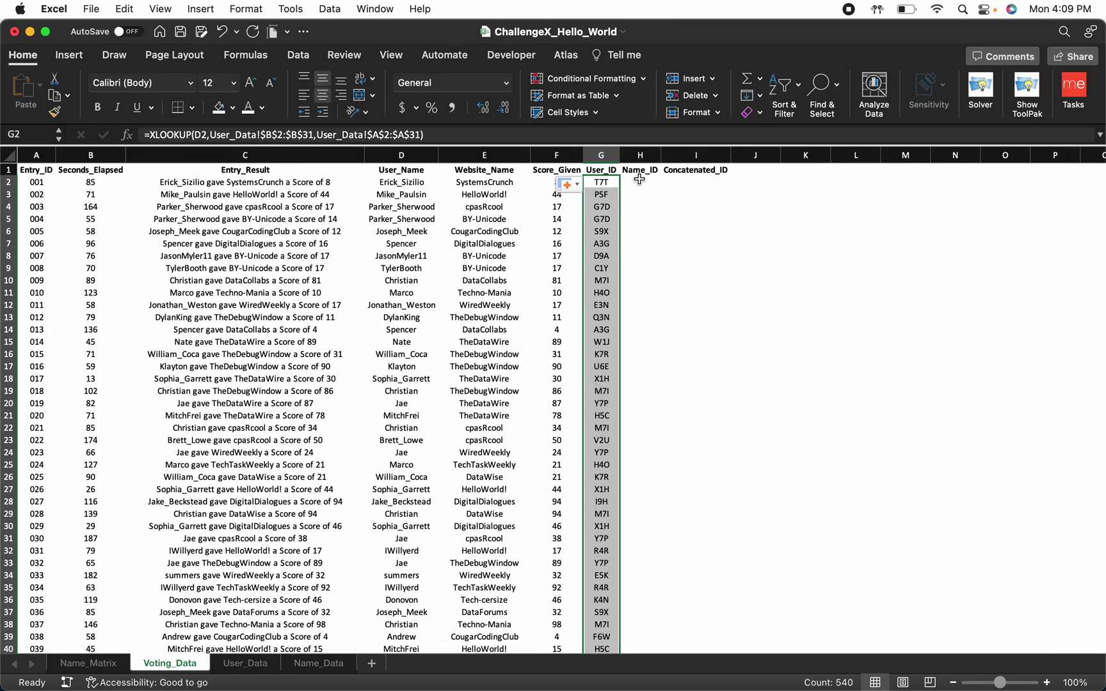
# Step: Begin an XLOOKUP formula in the first Name_ID cell, H2, with the website name in E2 as the lookup value
pyautogui.click(640, 182)
pyautogui.write('=')
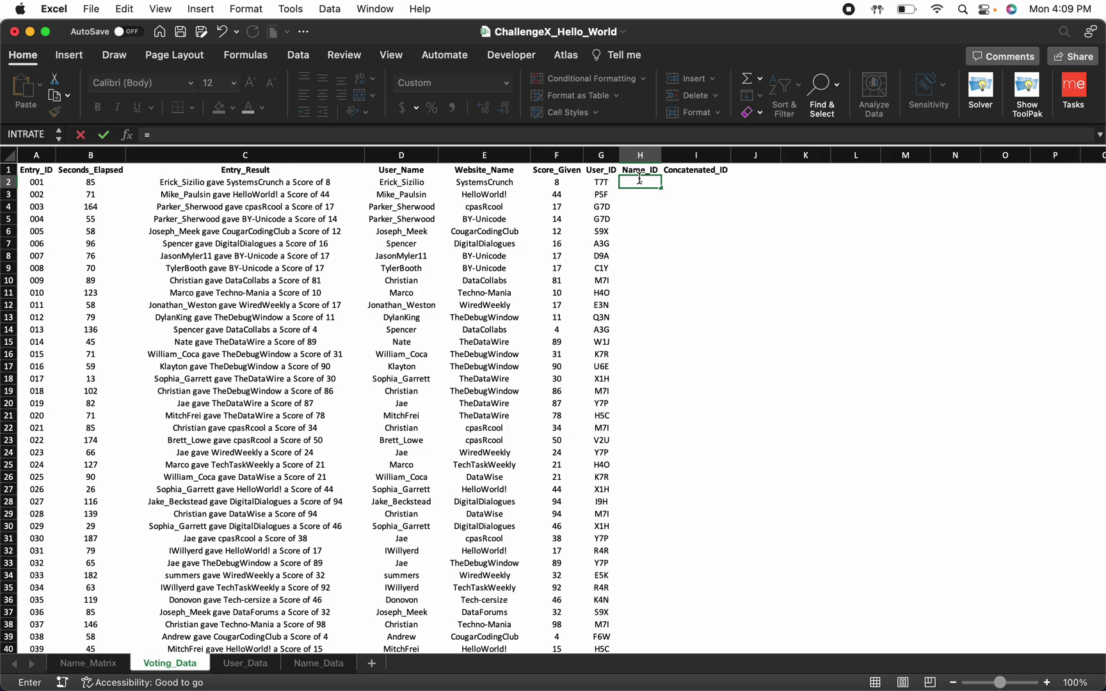
pyautogui.write('xl')
pyautogui.press('Tab')
pyautogui.click(489, 183)
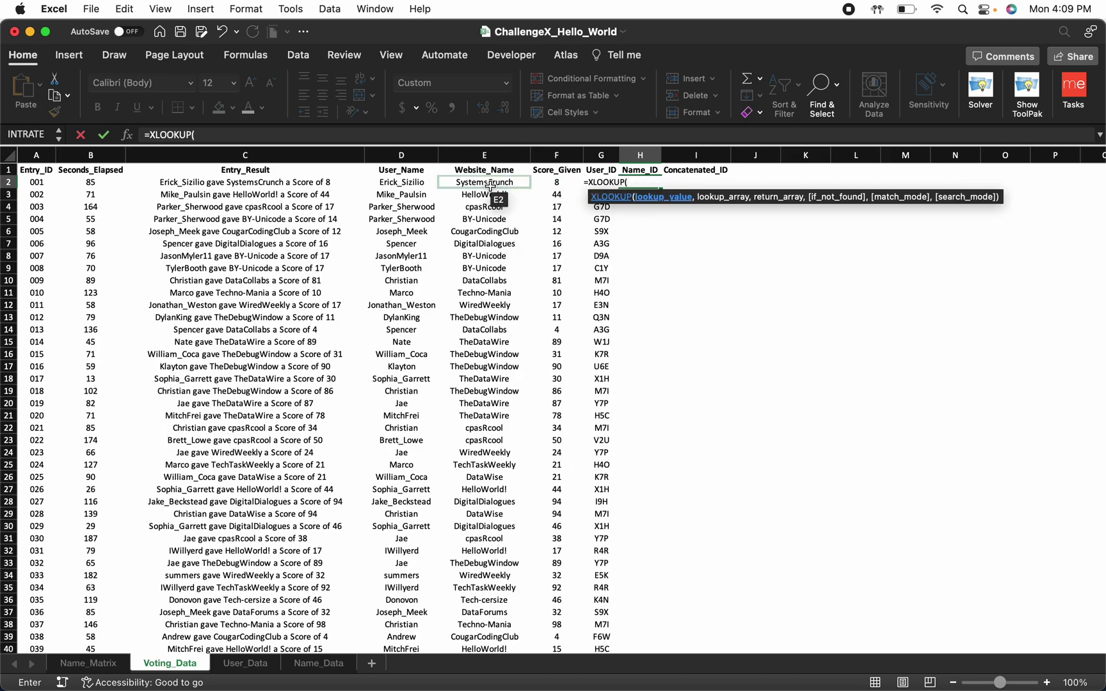
pyautogui.write(',')
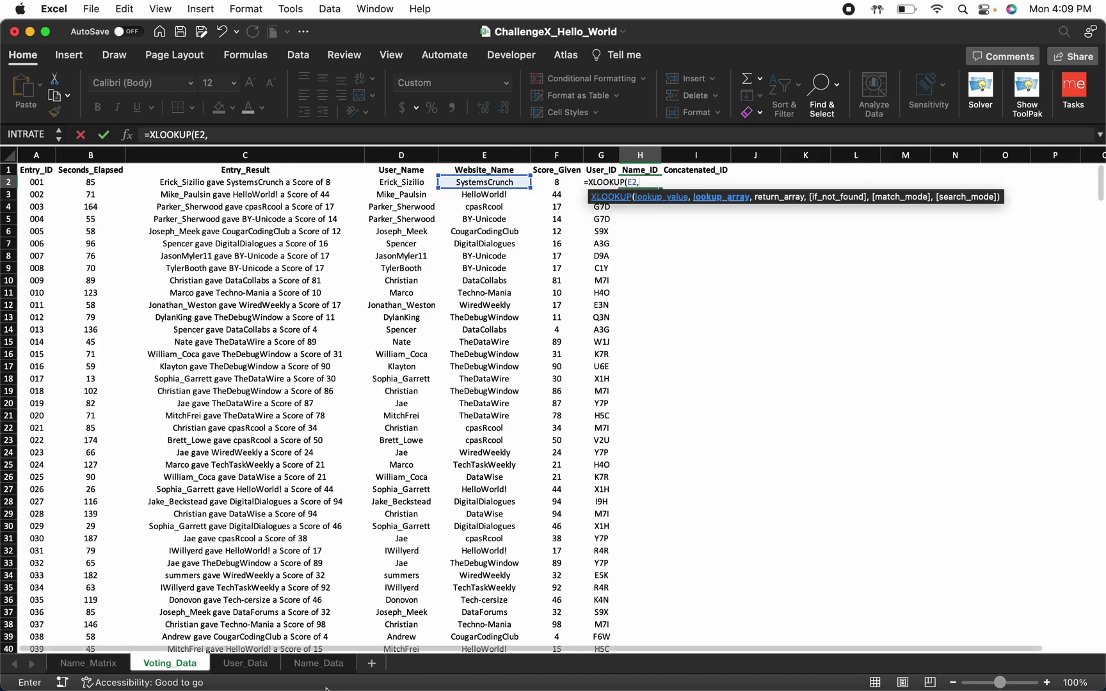
# Step: Complete the XLOOKUP with lookup array Name_Data!$B$2:$B$19 and return array Name_Data!$A$2:$A$19, and fill it down the Name_ID column
pyautogui.click(343, 669)
pyautogui.moveTo(117, 183); pyautogui.dragTo(117, 393)
pyautogui.press('F4')
pyautogui.write(',')
pyautogui.moveTo(46, 184); pyautogui.dragTo(58, 388)
pyautogui.press('F4')
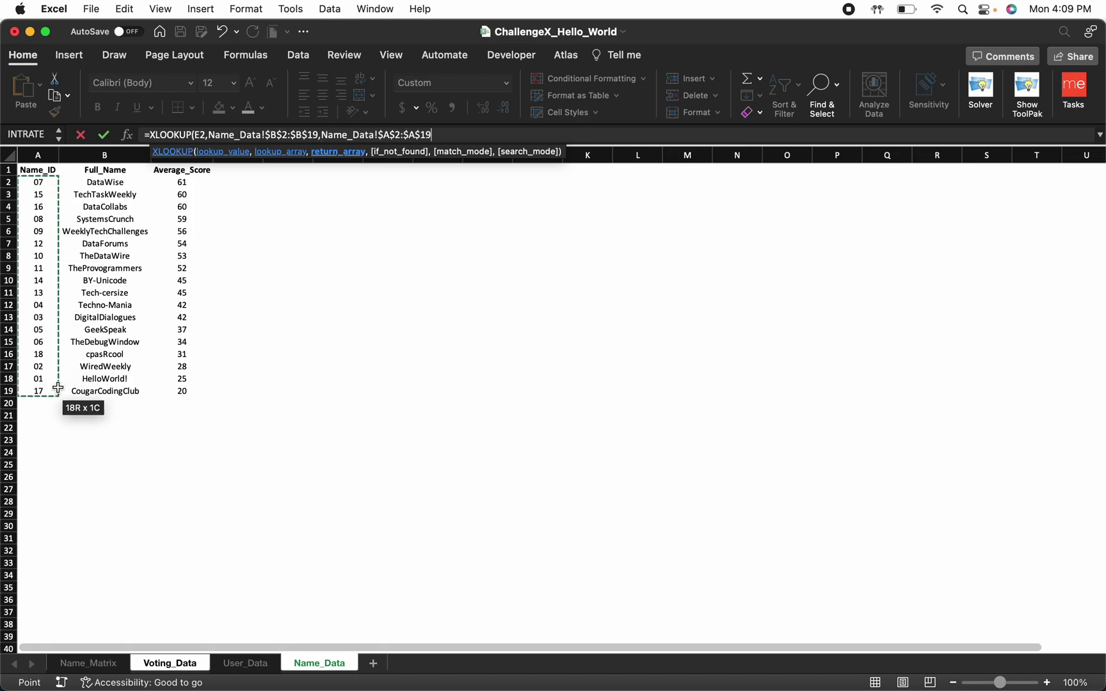
pyautogui.press('Return')
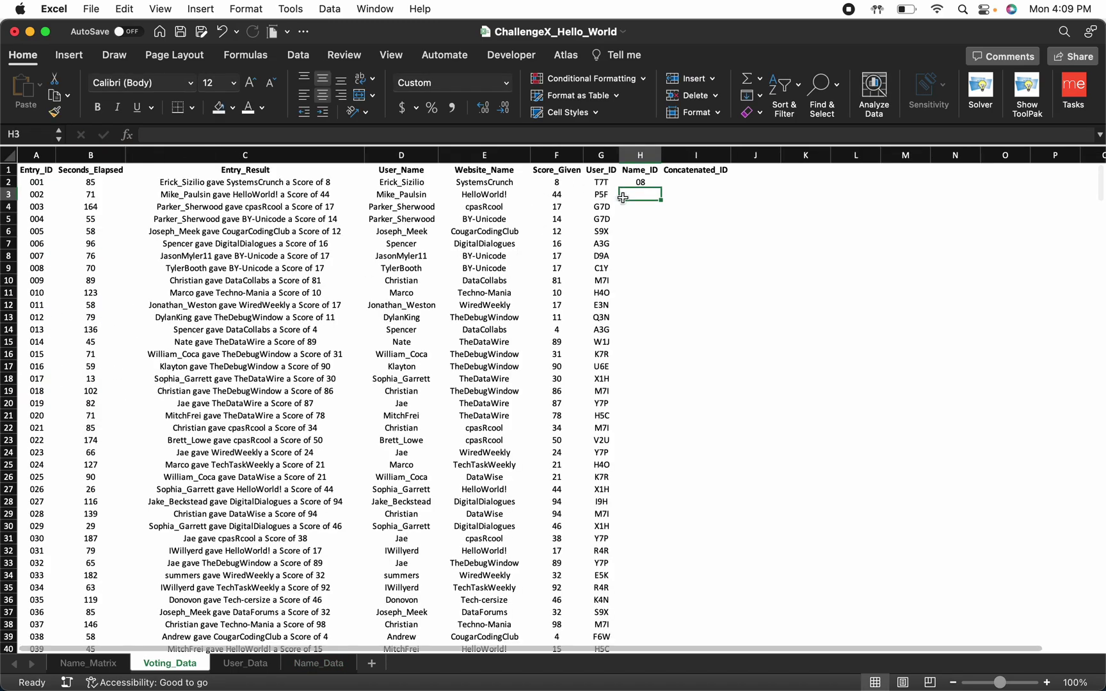
pyautogui.click(638, 183)
pyautogui.doubleClick(661, 188)
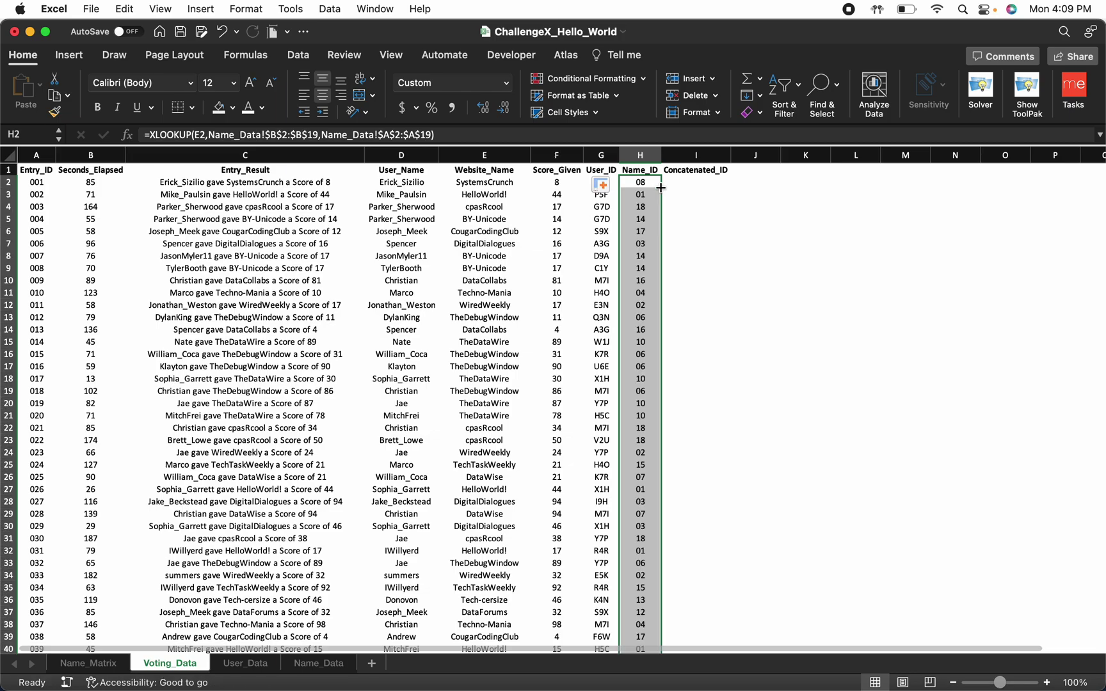
pyautogui.click(695, 186)
pyautogui.click(705, 169)
pyautogui.click(704, 182)
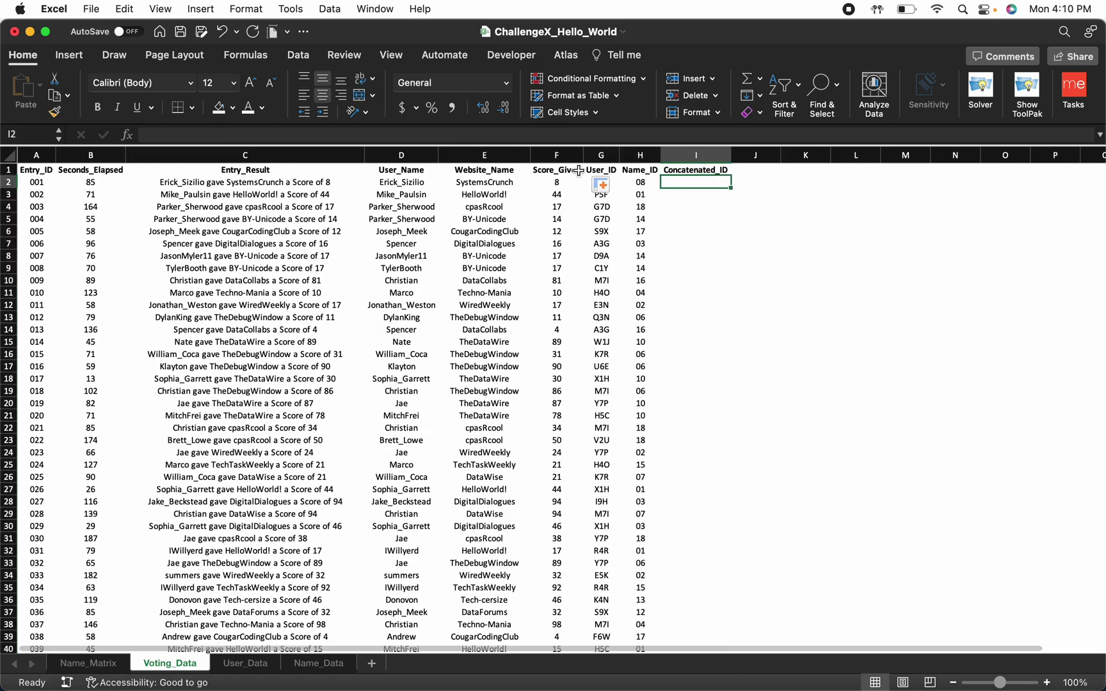
pyautogui.click(244, 183)
pyautogui.click(718, 184)
pyautogui.moveTo(614, 173); pyautogui.dragTo(646, 171)
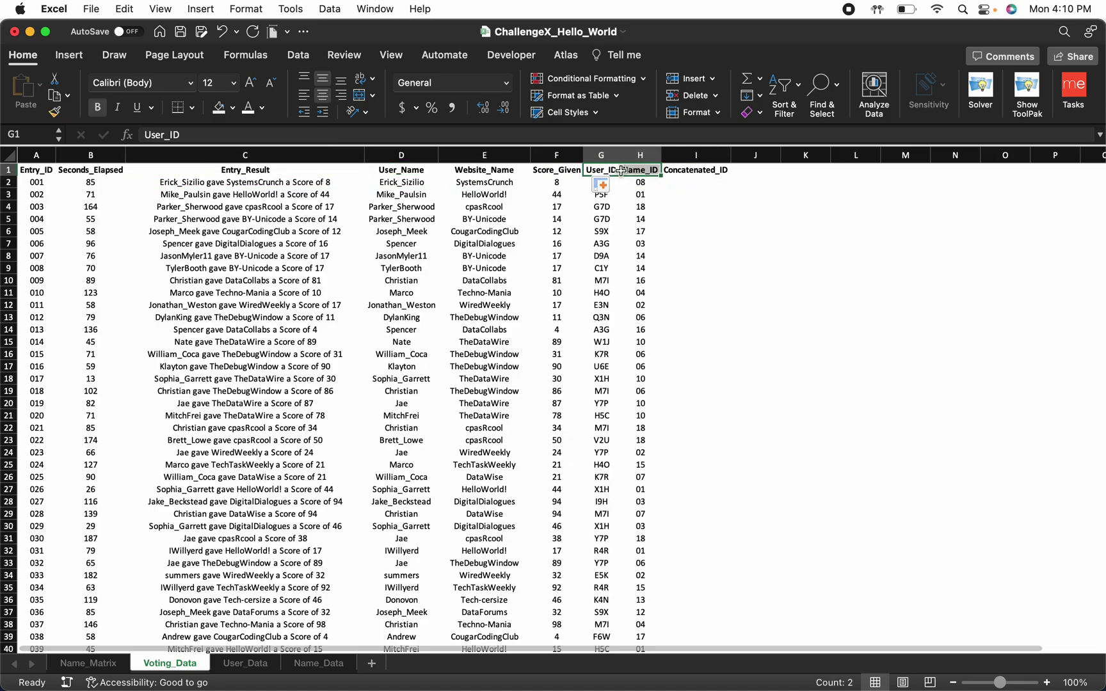
# Step: Enter =CONCAT(G2,"_",H2) in the first Concatenated_ID cell, I2, and fill it down the column
pyautogui.click(711, 186)
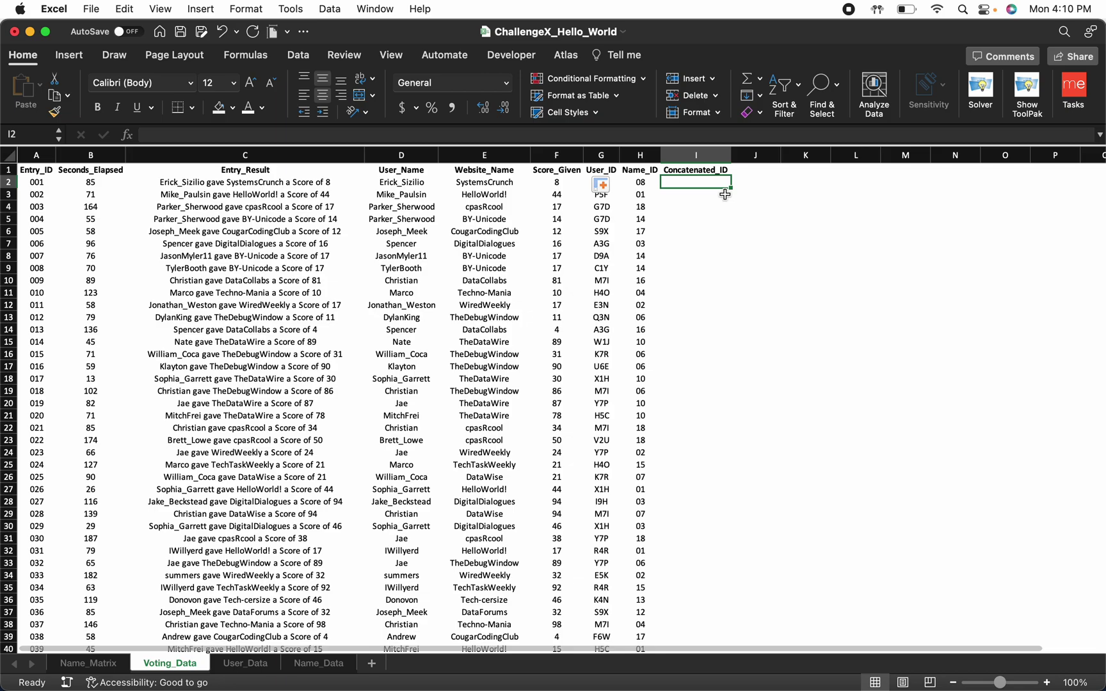
pyautogui.write('=CONCAT(')
pyautogui.click(598, 183)
pyautogui.write(',"')
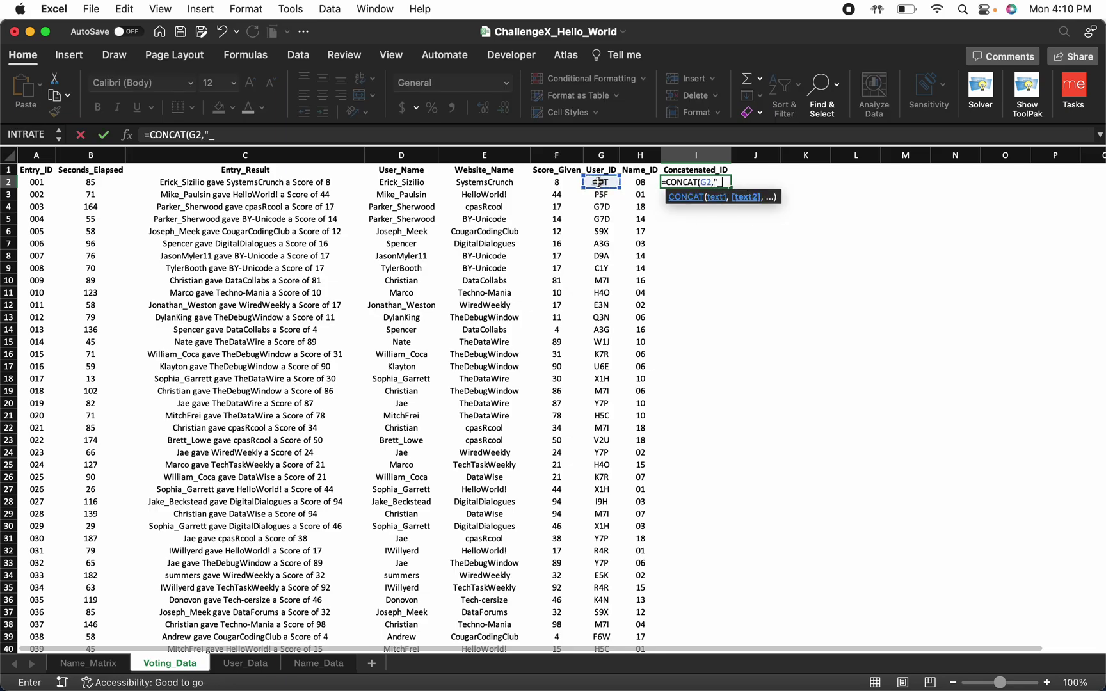
pyautogui.write('_",')
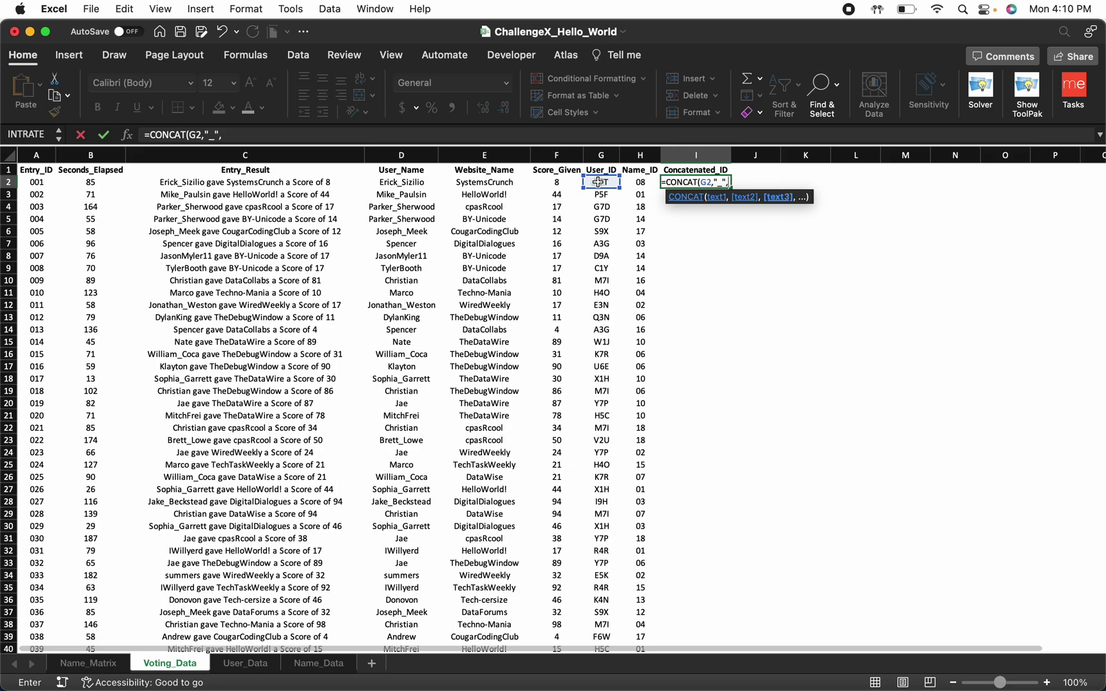
pyautogui.click(632, 184)
pyautogui.press('Return')
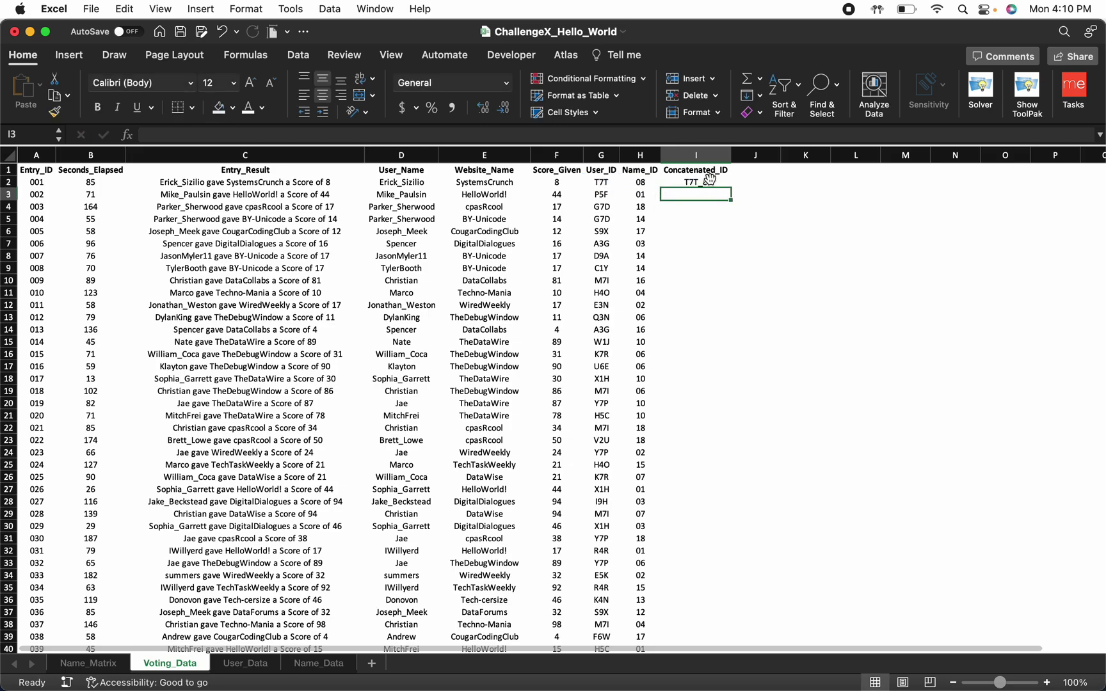
pyautogui.click(709, 181)
pyautogui.doubleClick(732, 188)
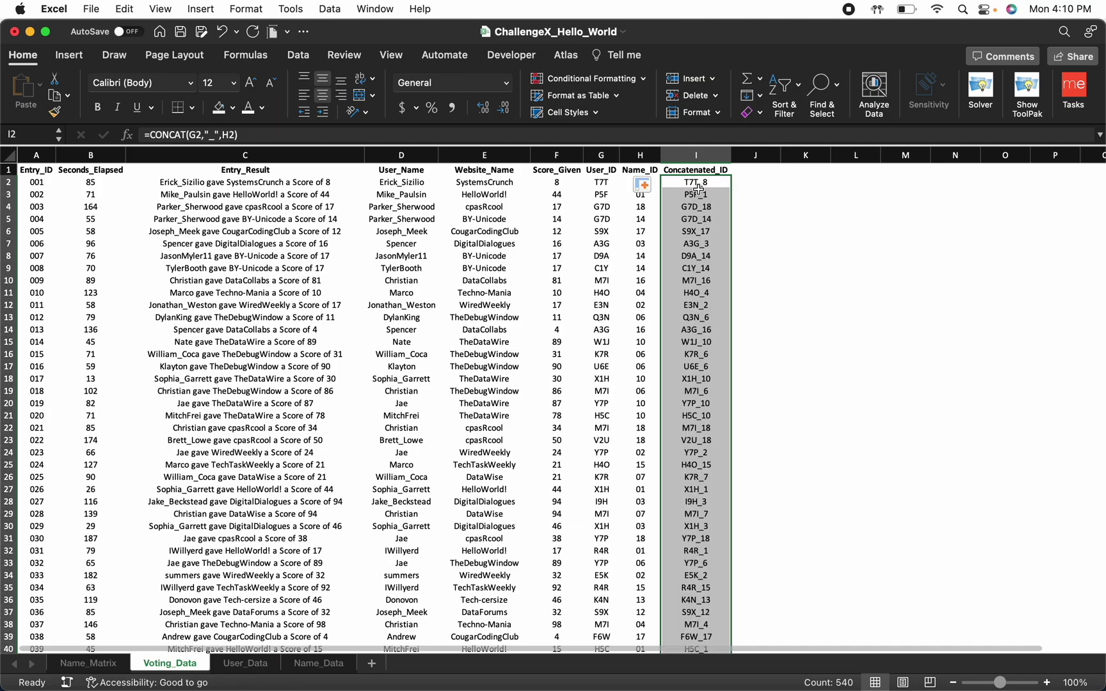
# Step: Replace the formulas in the User_ID, Name_ID and Concatenated_ID columns from row 2 down with their plain values
pyautogui.click(589, 183)
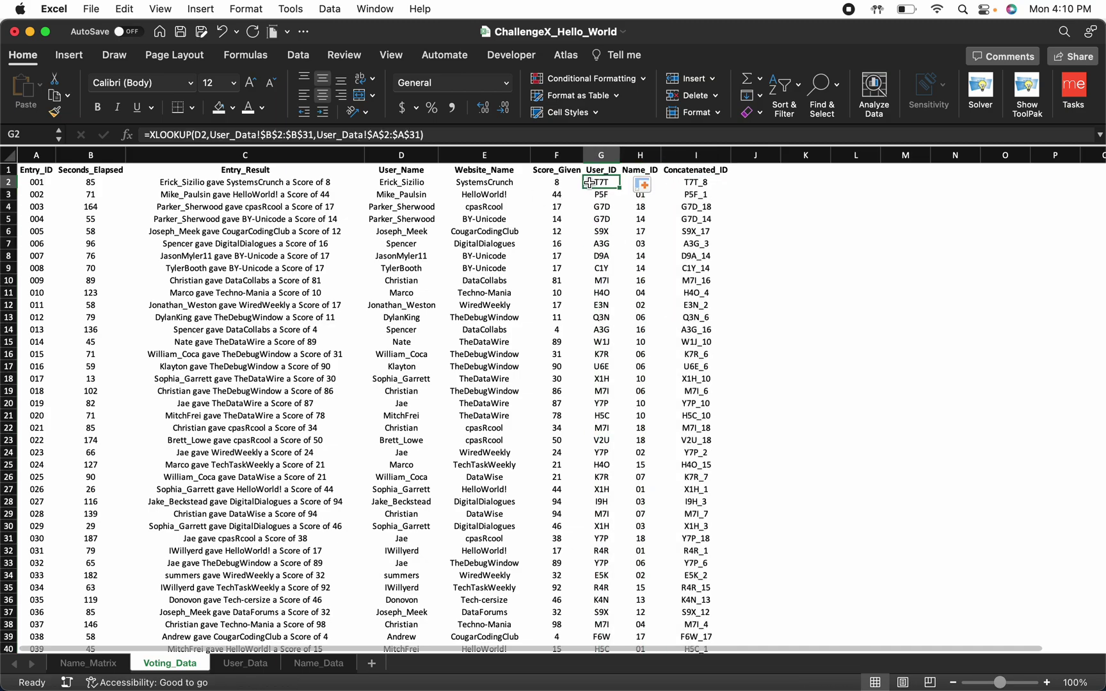
pyautogui.hotkey('shift', 'Right')
pyautogui.hotkey('shift', 'Right')
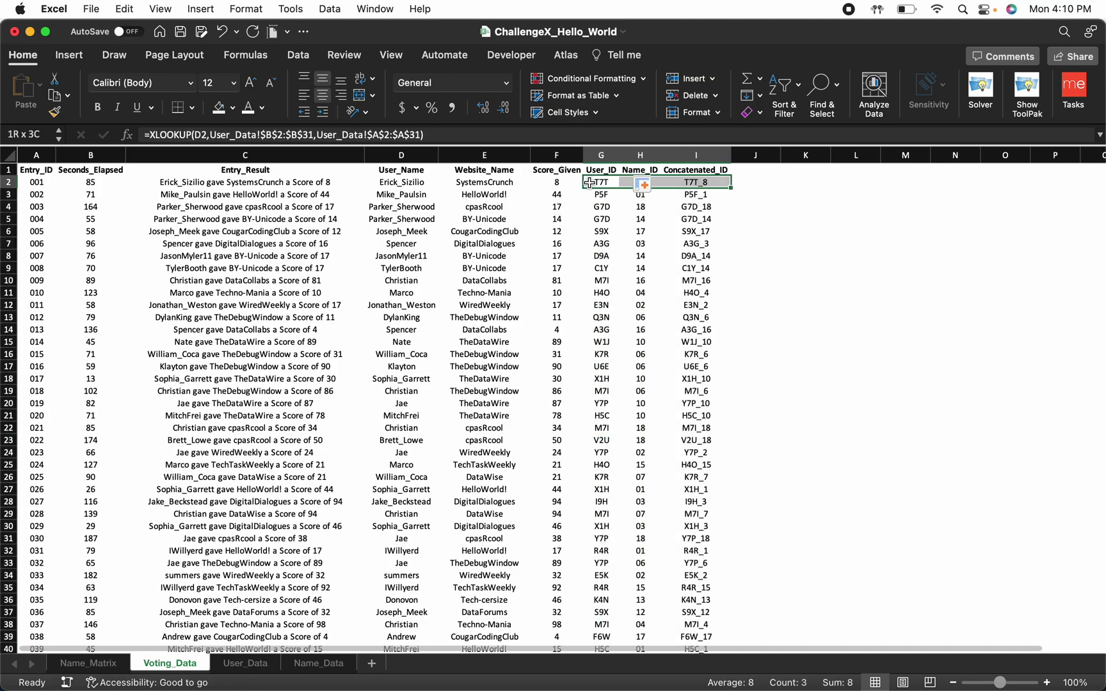
pyautogui.press('super+shift+Down')
pyautogui.scroll(20, 588, 183)
pyautogui.press('super+c')
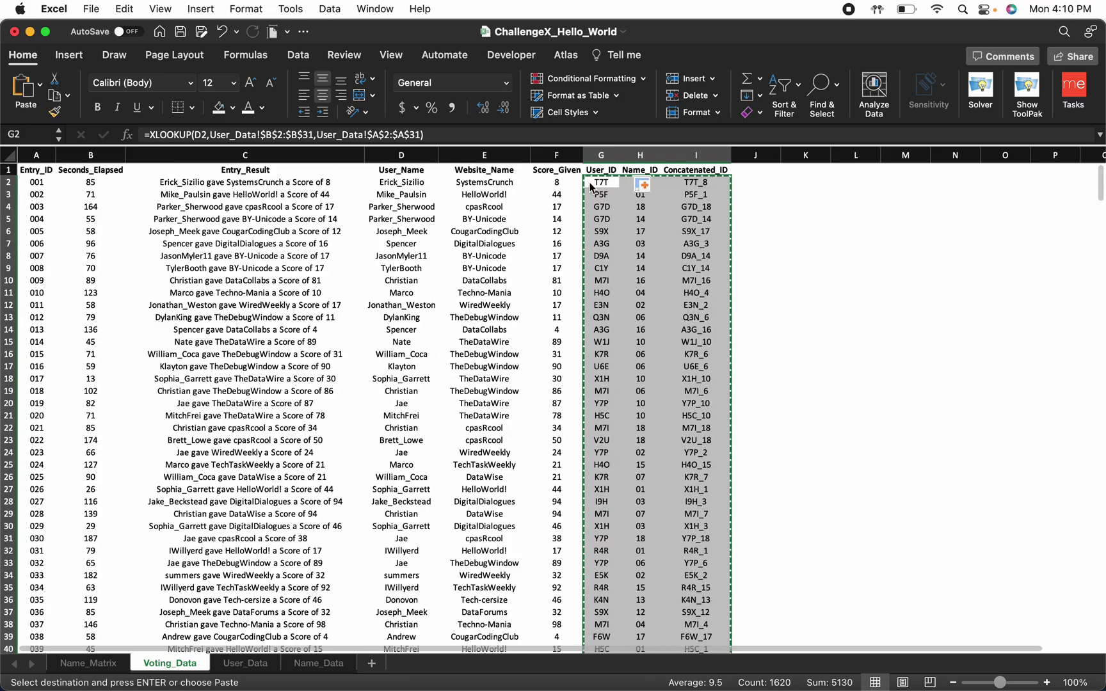
pyautogui.click(40, 84)
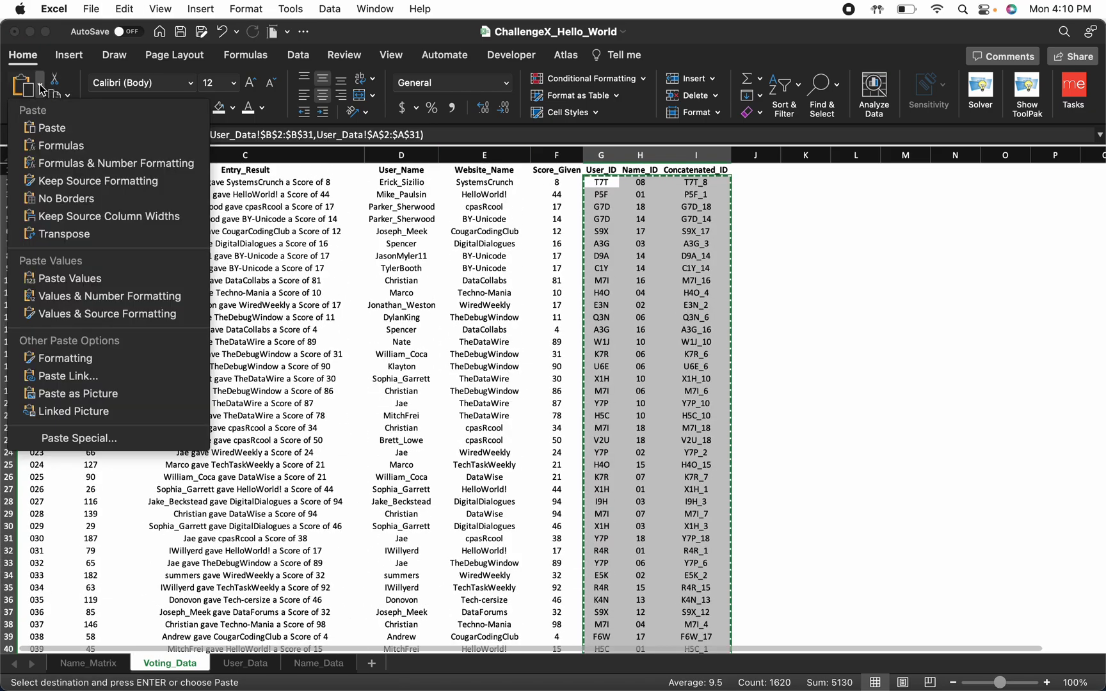
pyautogui.click(122, 279)
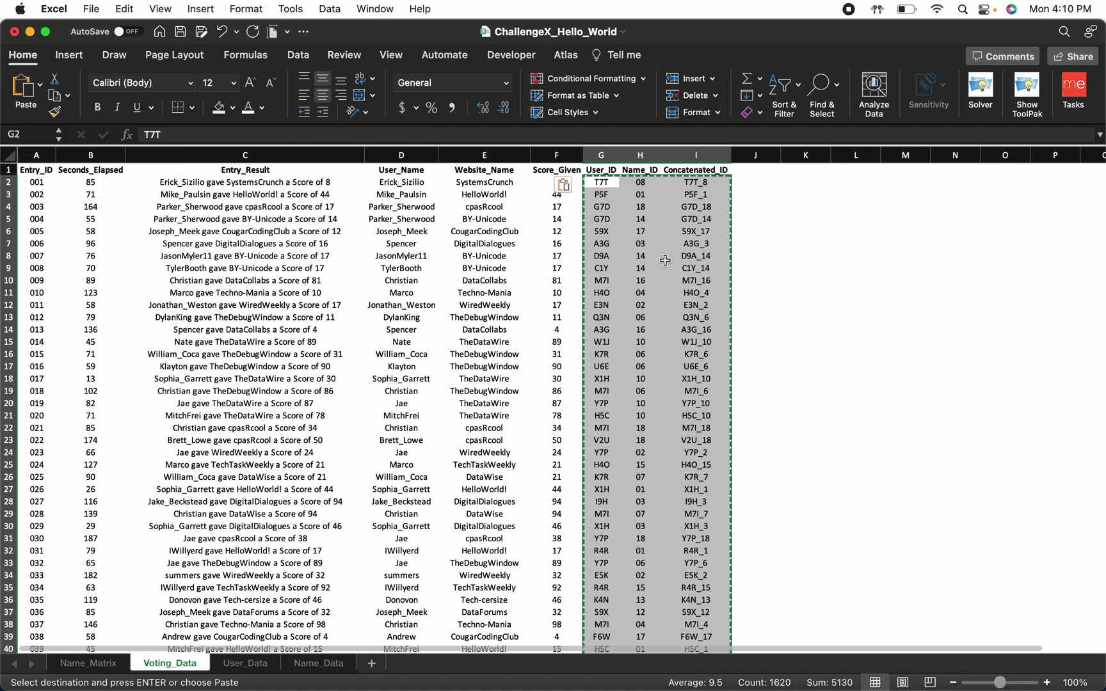
# Step: Check several User_ID, Name_ID and Concatenated_ID cells and the header row for their contents
pyautogui.click(620, 214)
pyautogui.click(667, 194)
pyautogui.click(681, 244)
pyautogui.click(613, 233)
pyautogui.click(608, 266)
pyautogui.click(678, 264)
pyautogui.moveTo(696, 171); pyautogui.dragTo(5, 169)
pyautogui.click(698, 221)
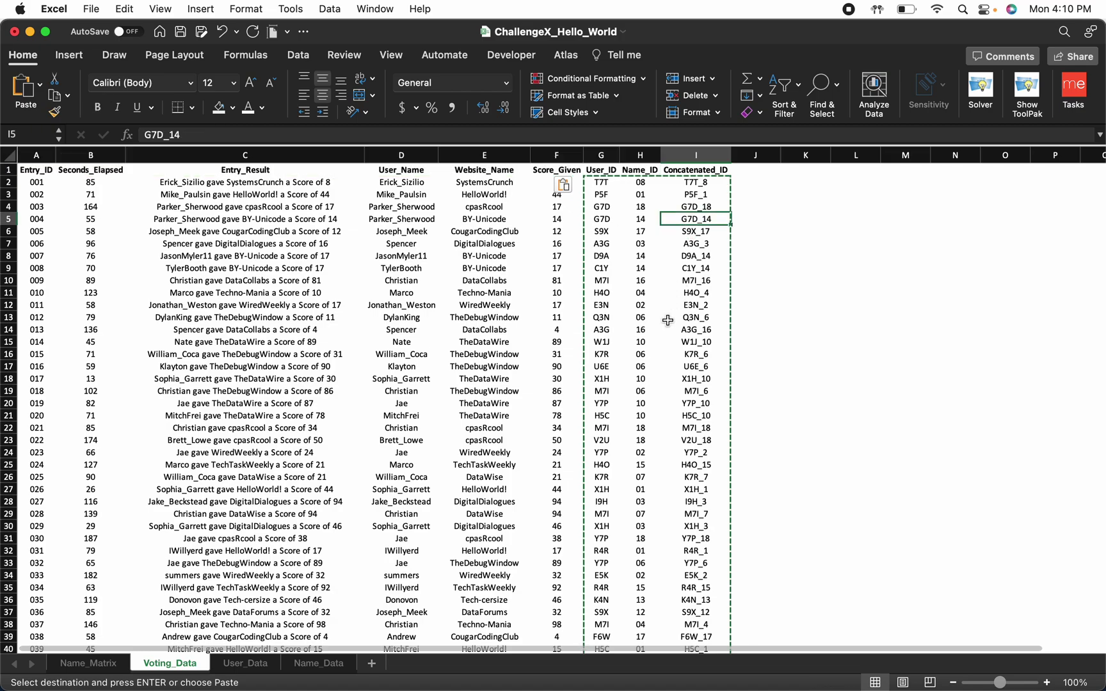
pyautogui.click(696, 171)
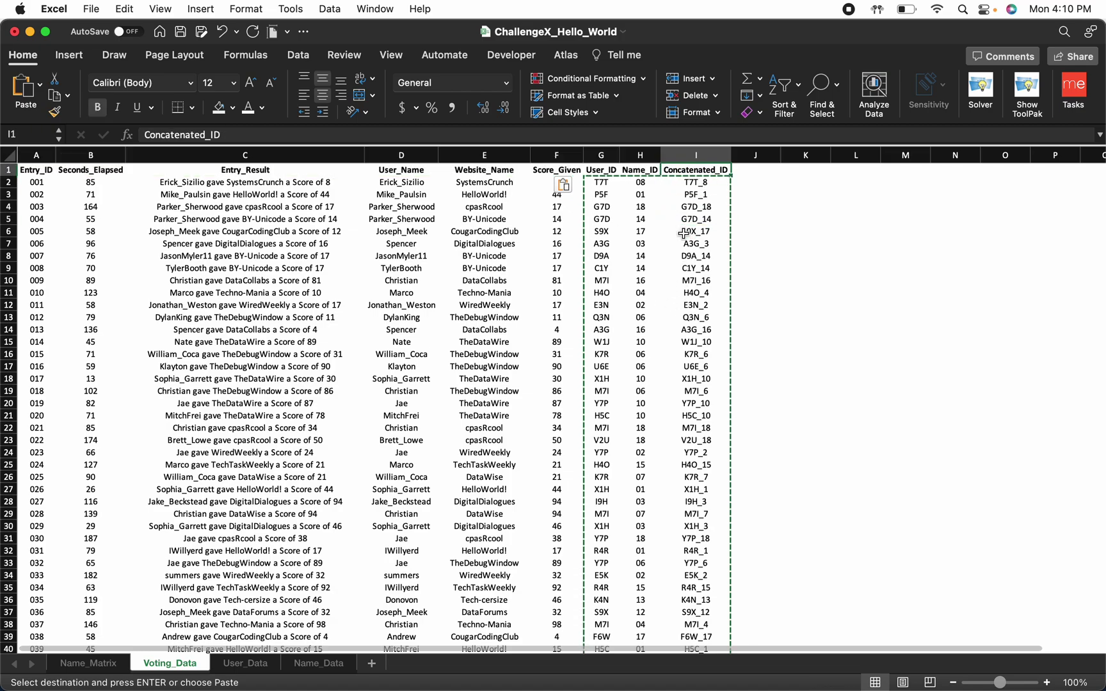
# Step: Begin a SUMIF formula in User_Data cell C2 under Total_Active_Seconds with criteria range Voting_Data!$G$2:$G$541
pyautogui.click(254, 667)
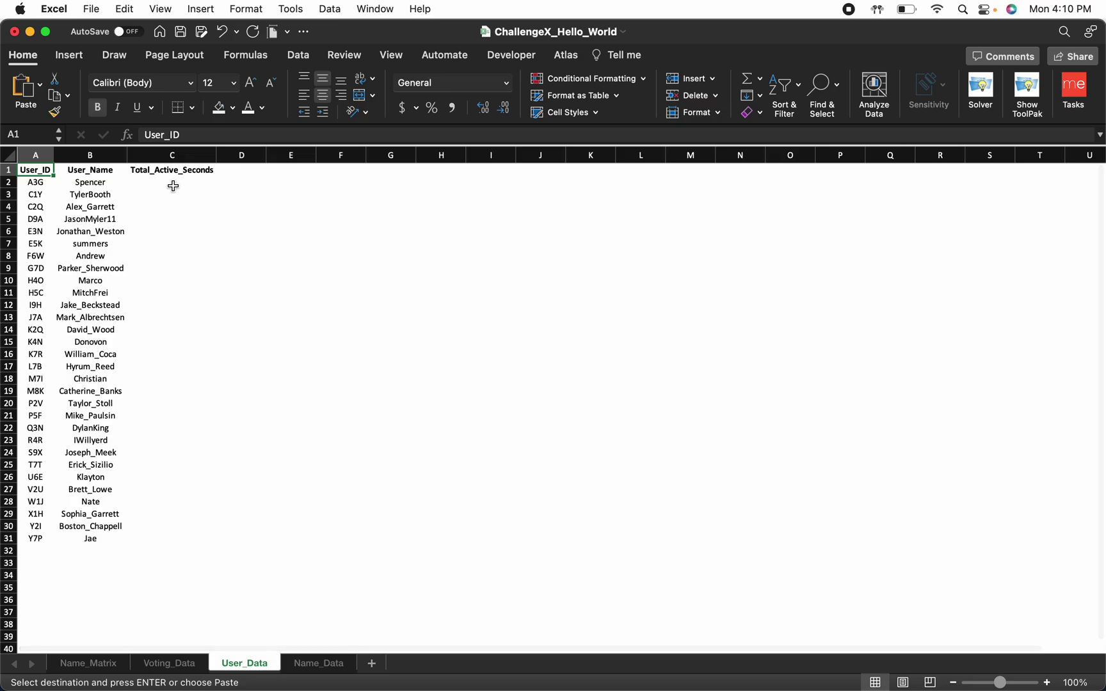
pyautogui.click(119, 185)
pyautogui.click(157, 180)
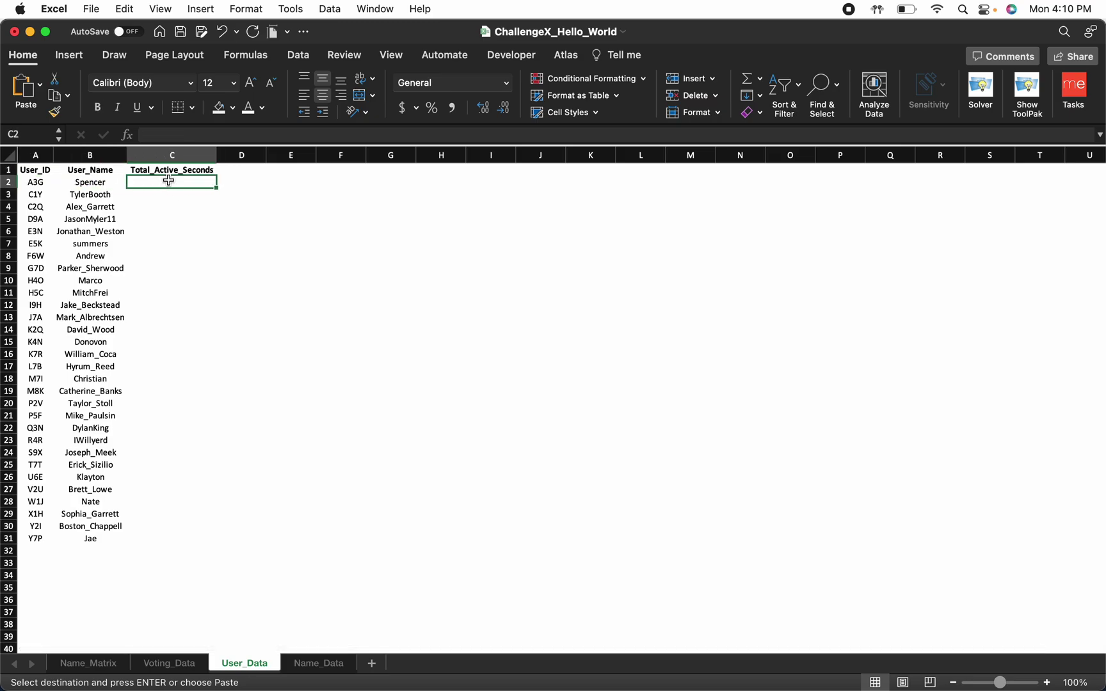
pyautogui.write('=')
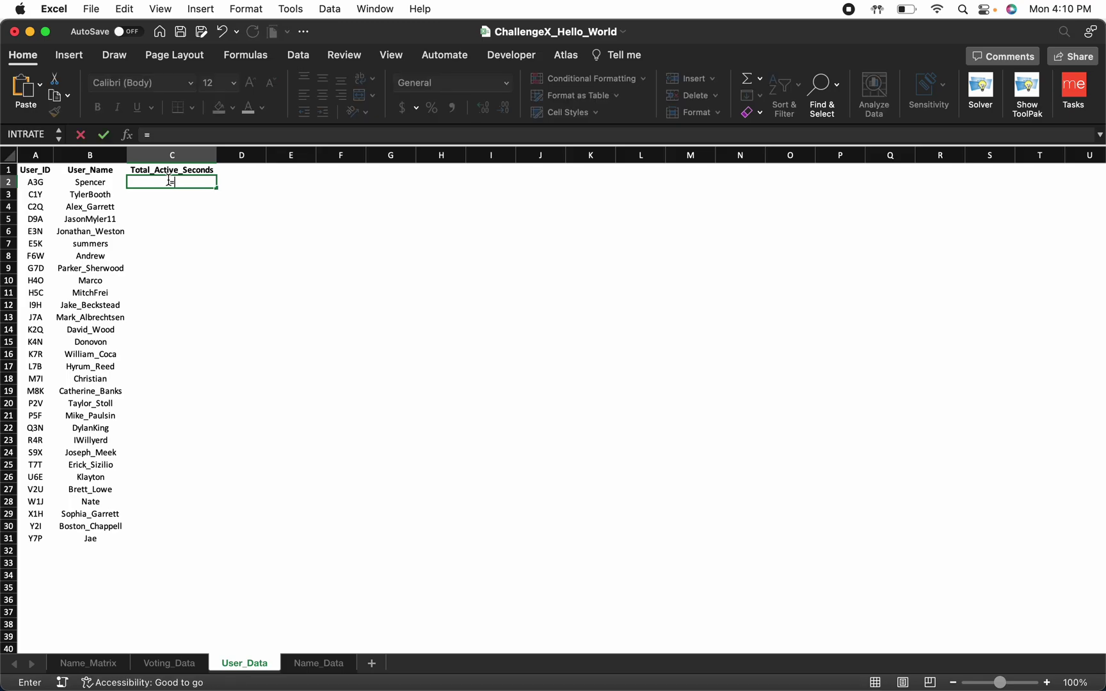
pyautogui.write('SUMIF(')
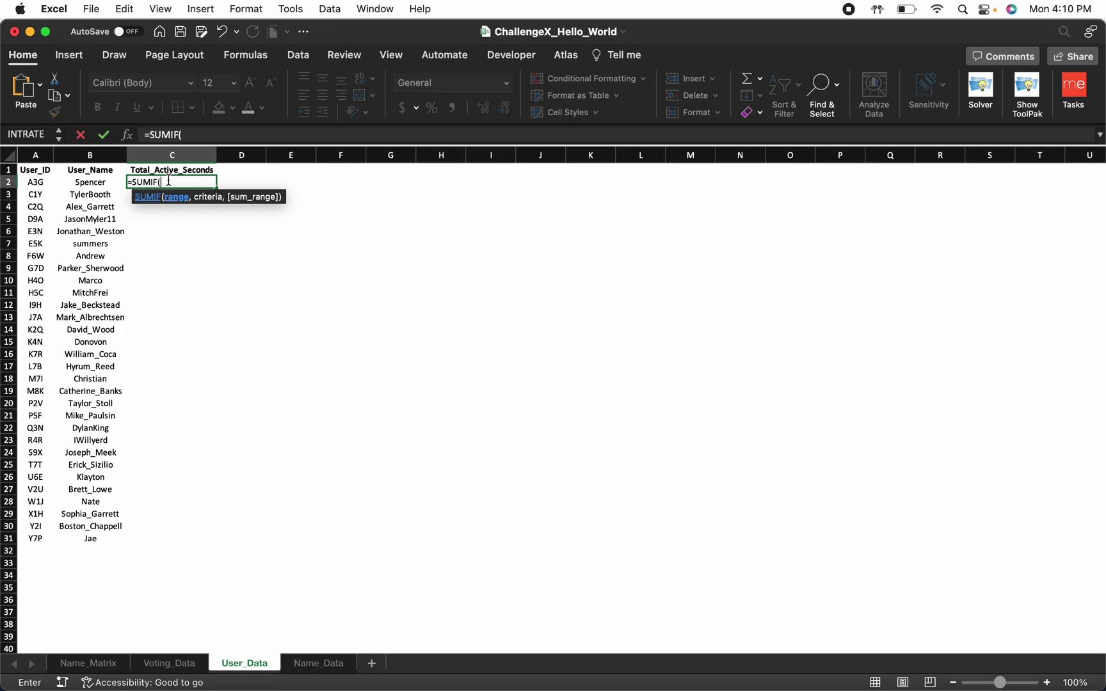
pyautogui.click(168, 665)
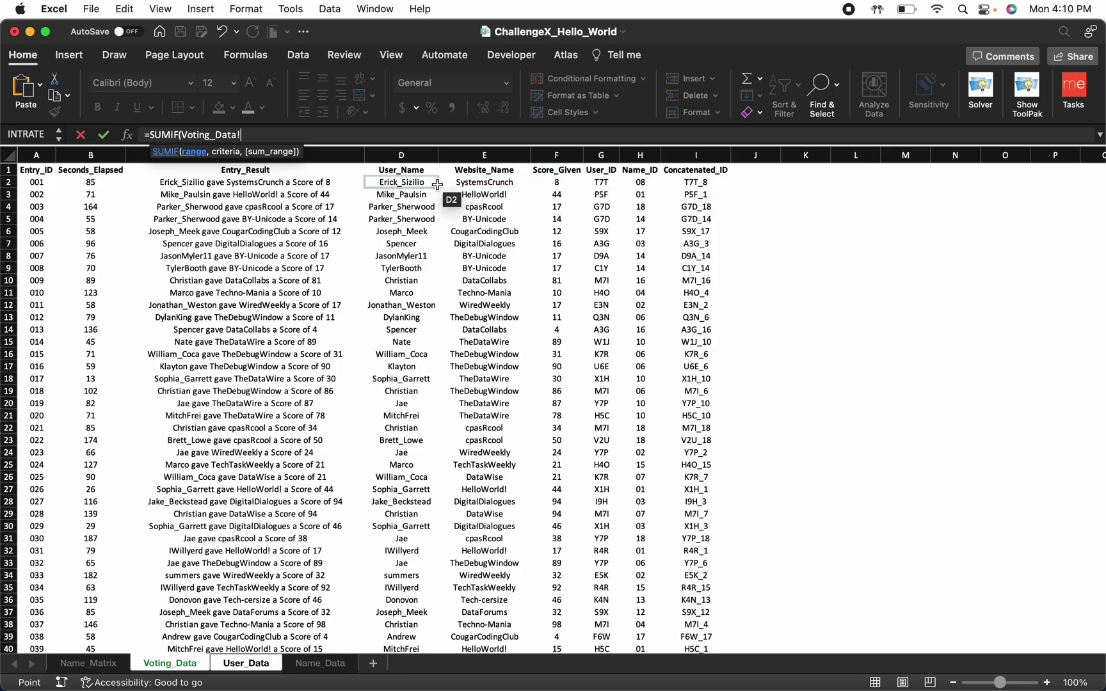
pyautogui.click(611, 182)
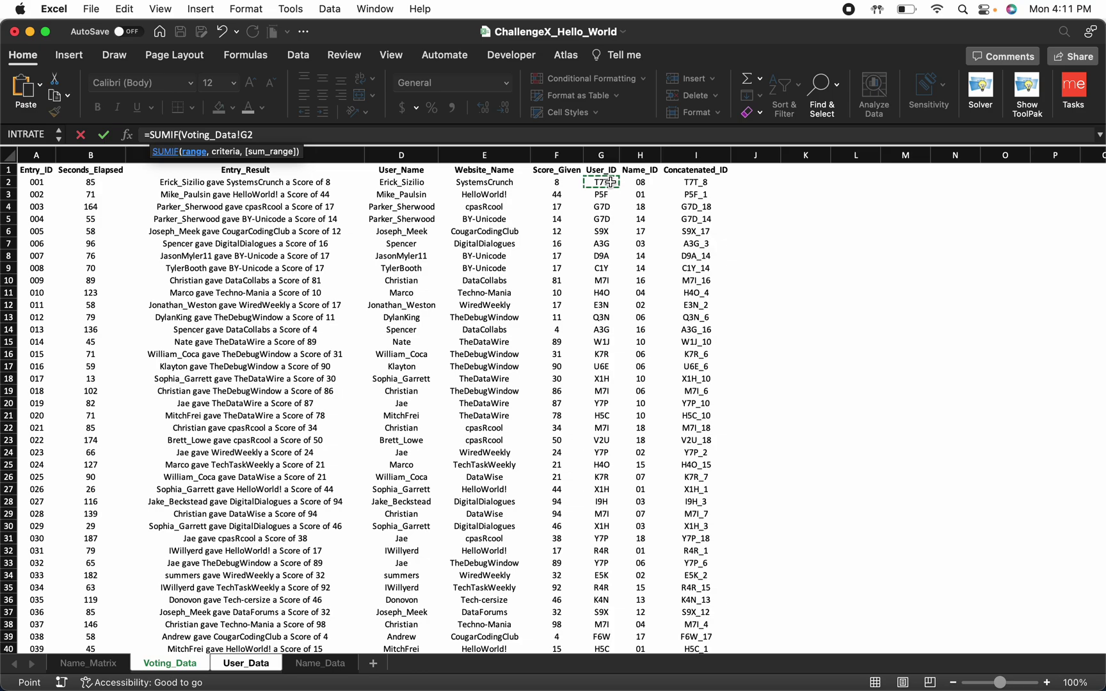
pyautogui.press('super+shift+Down')
pyautogui.press('super+t')
pyautogui.write(',')
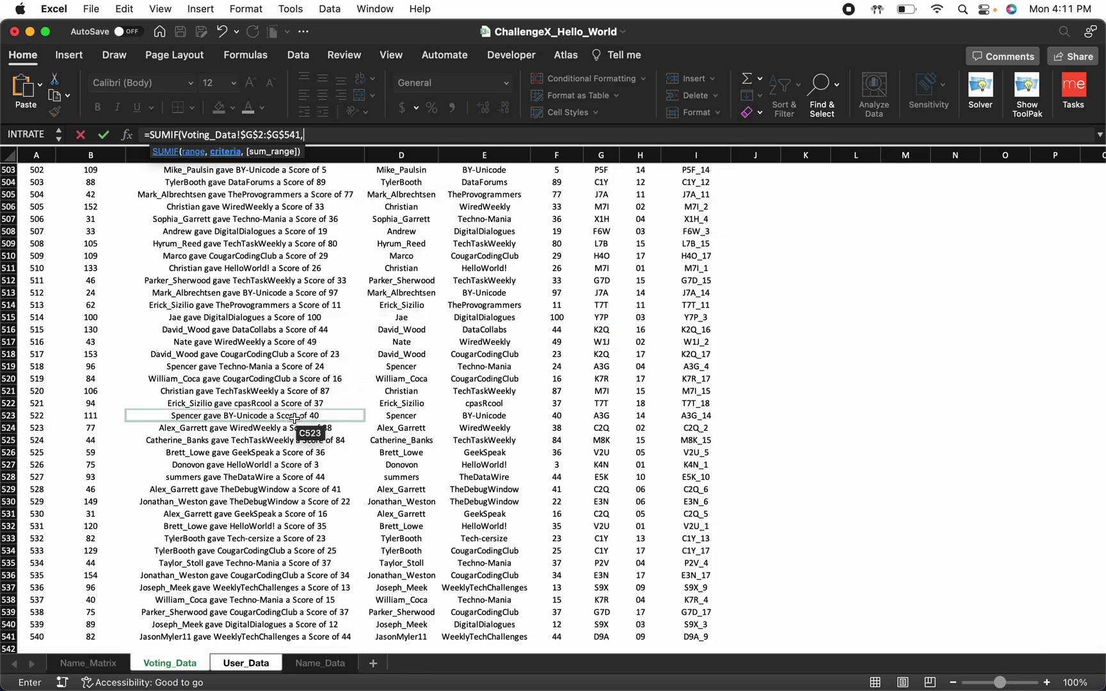
# Step: Complete the SUMIF with criterion User_Data!A2 and sum range Voting_Data!$B$2:$B$541
pyautogui.click(249, 663)
pyautogui.click(30, 180)
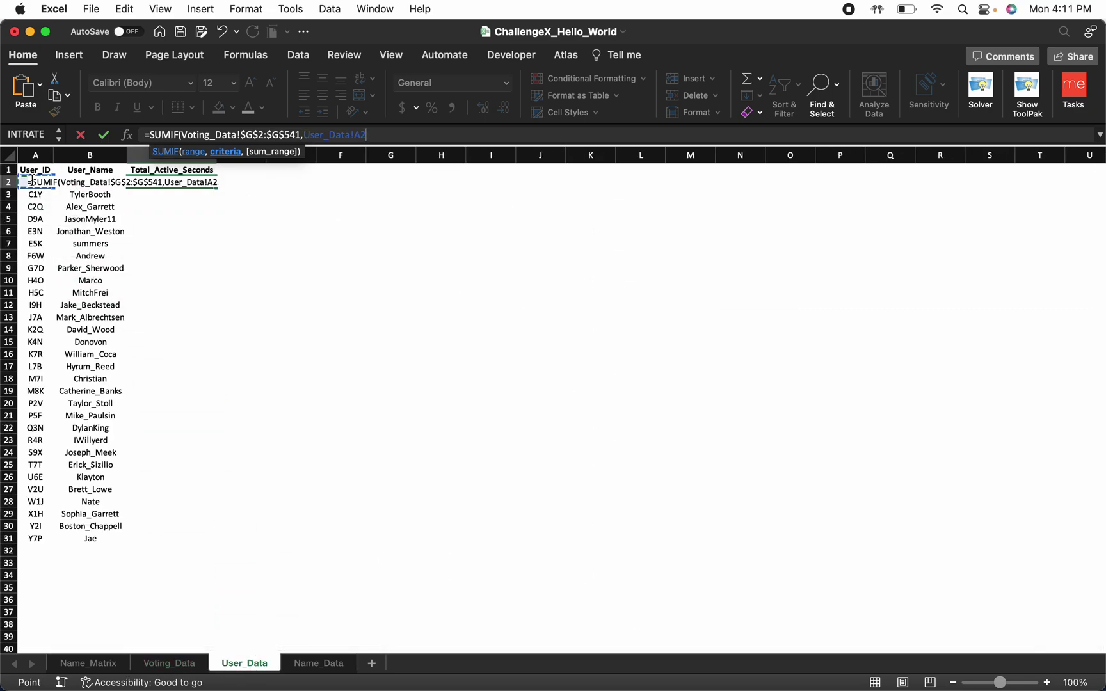
pyautogui.write(',')
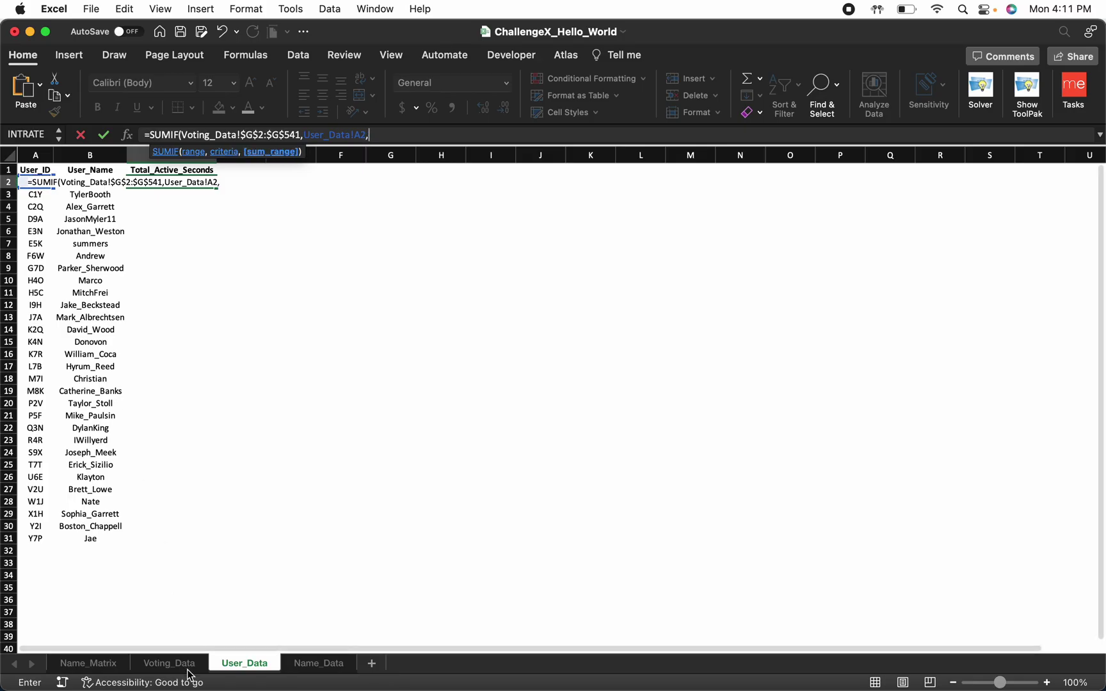
pyautogui.click(169, 663)
pyautogui.scroll(20, 213, 405)
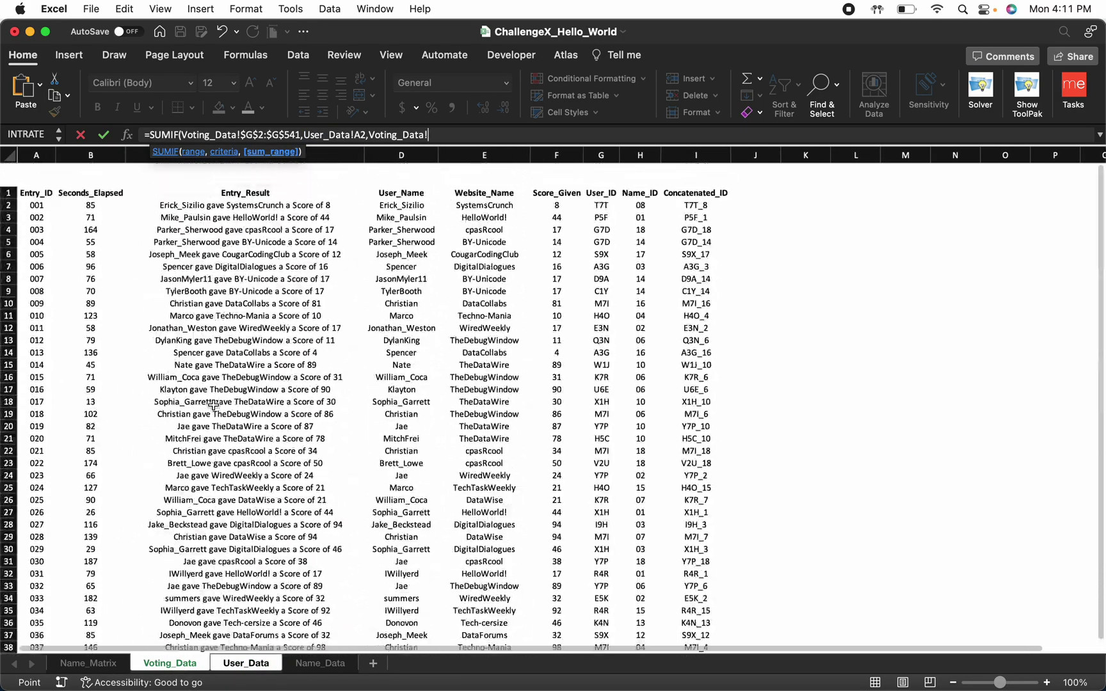
pyautogui.click(105, 183)
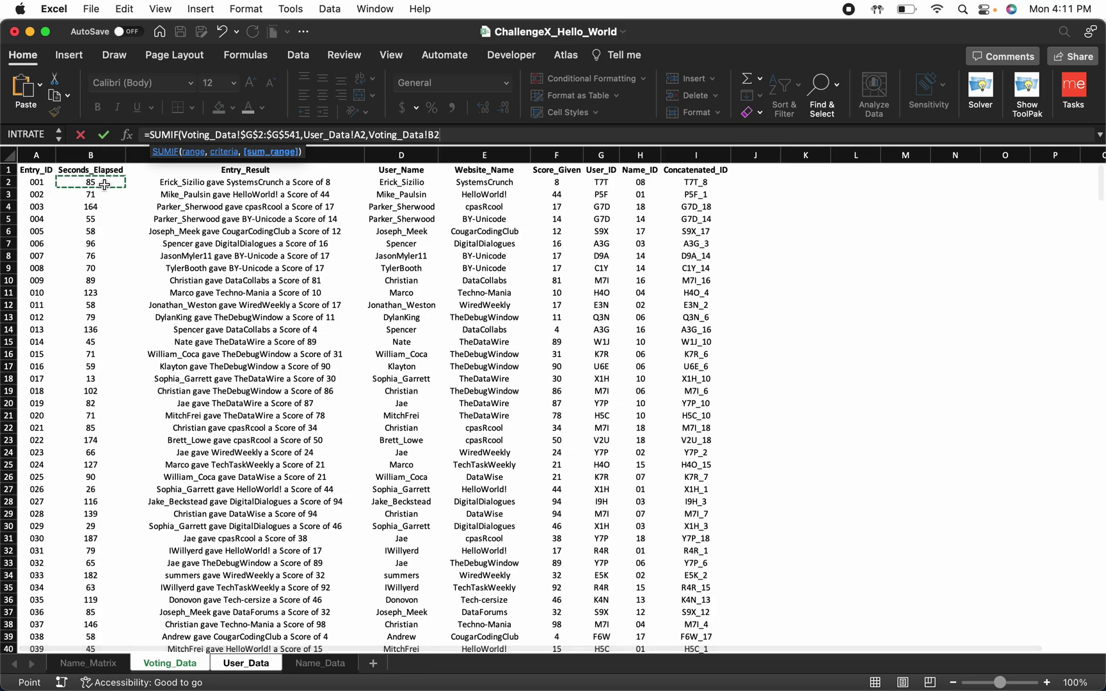
pyautogui.press('super+shift+Down')
pyautogui.press('F4')
pyautogui.write(')')
pyautogui.press('Return')
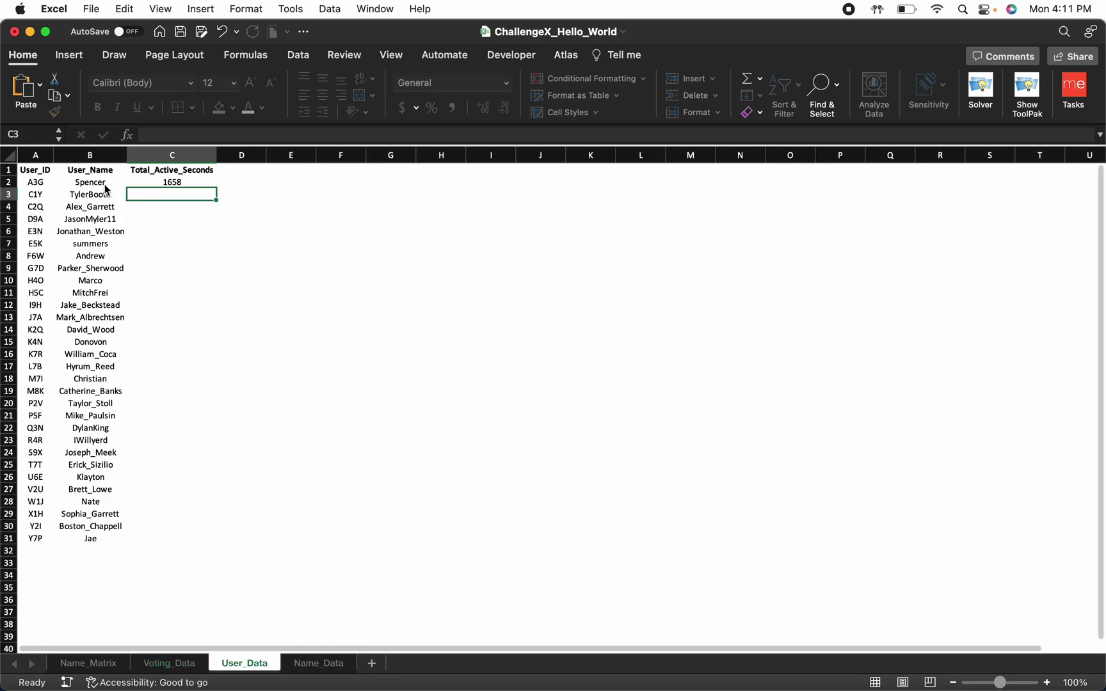
# Step: Fill the SUMIF formula from C2 down the Total_Active_Seconds column to C31
pyautogui.click(205, 181)
pyautogui.click(105, 183)
pyautogui.moveTo(106, 184); pyautogui.dragTo(174, 542)
pyautogui.click(185, 182)
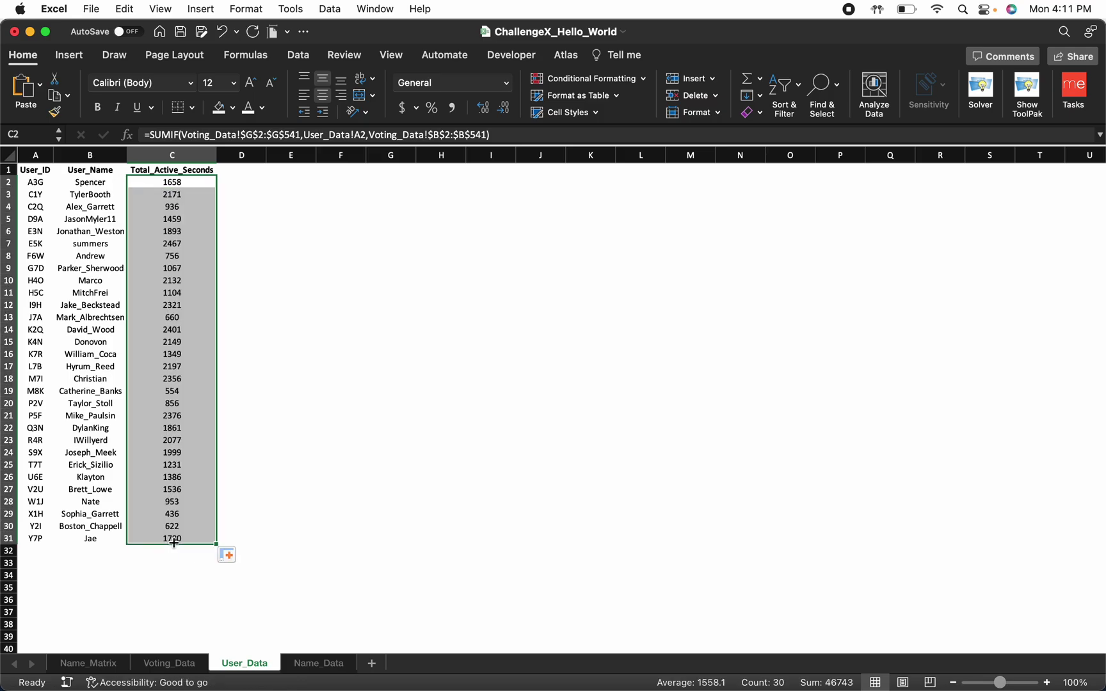
pyautogui.press('super+c')
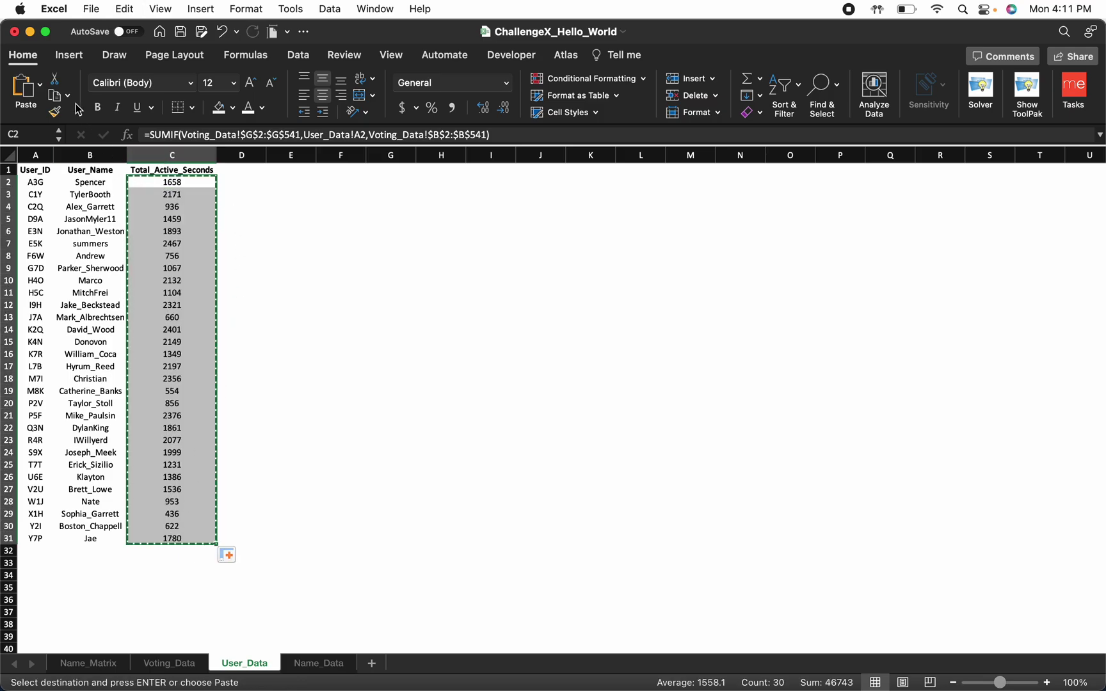
pyautogui.click(41, 86)
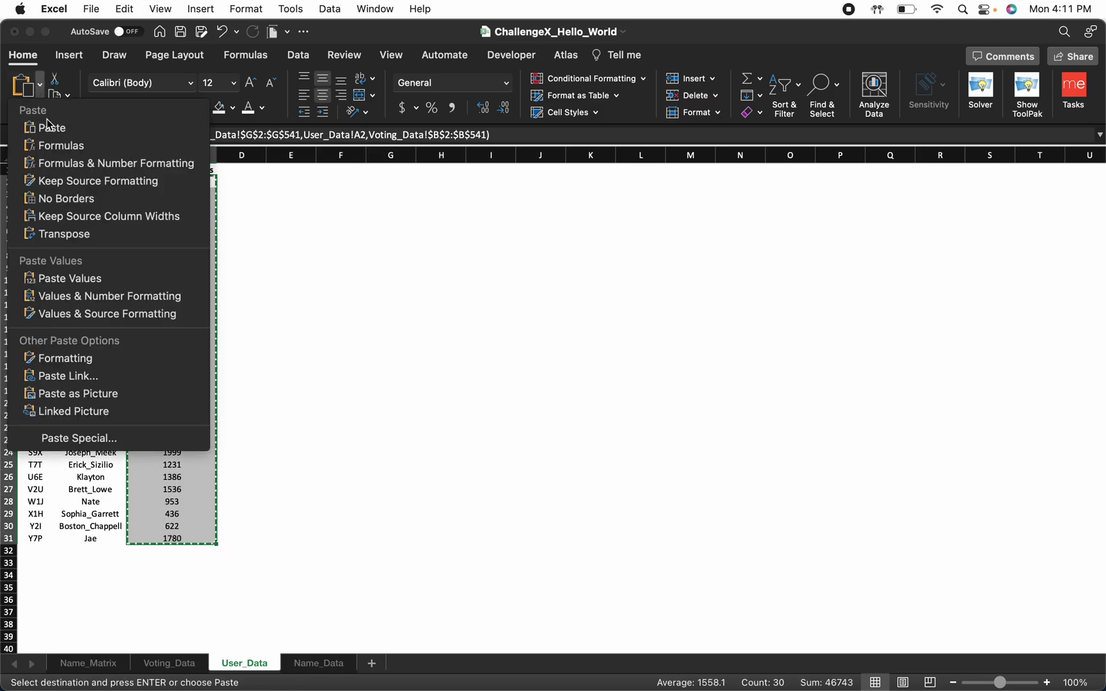
pyautogui.click(269, 282)
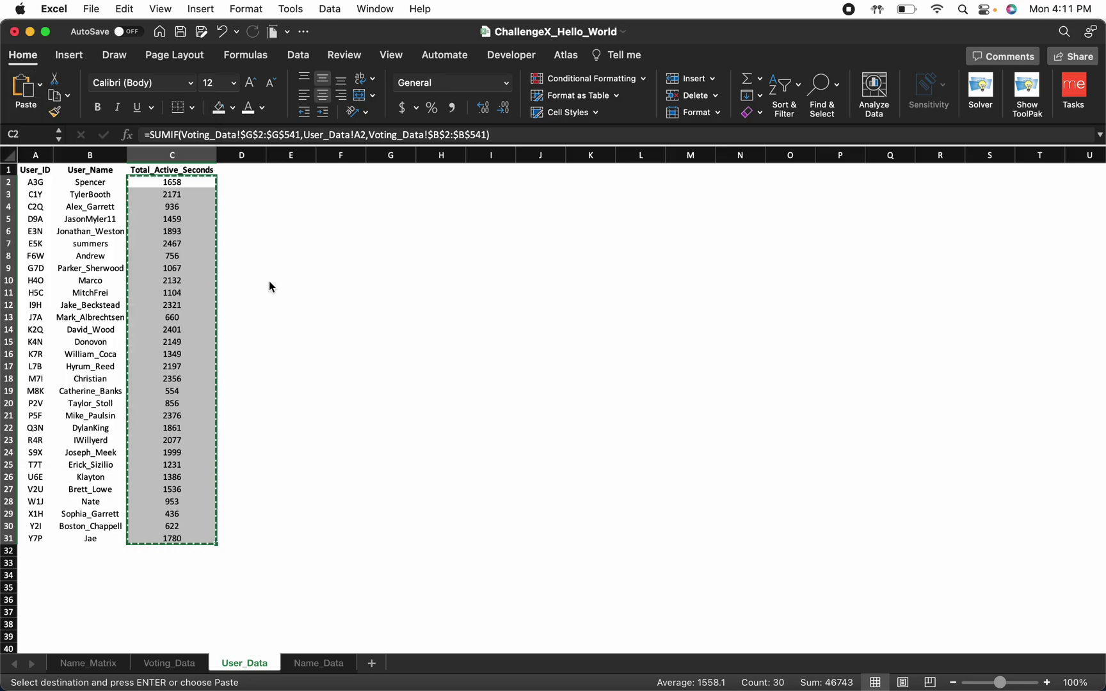
# Step: Add filters to the User_Data header row A1:C1
pyautogui.click(47, 169)
pyautogui.moveTo(46, 169); pyautogui.dragTo(171, 169)
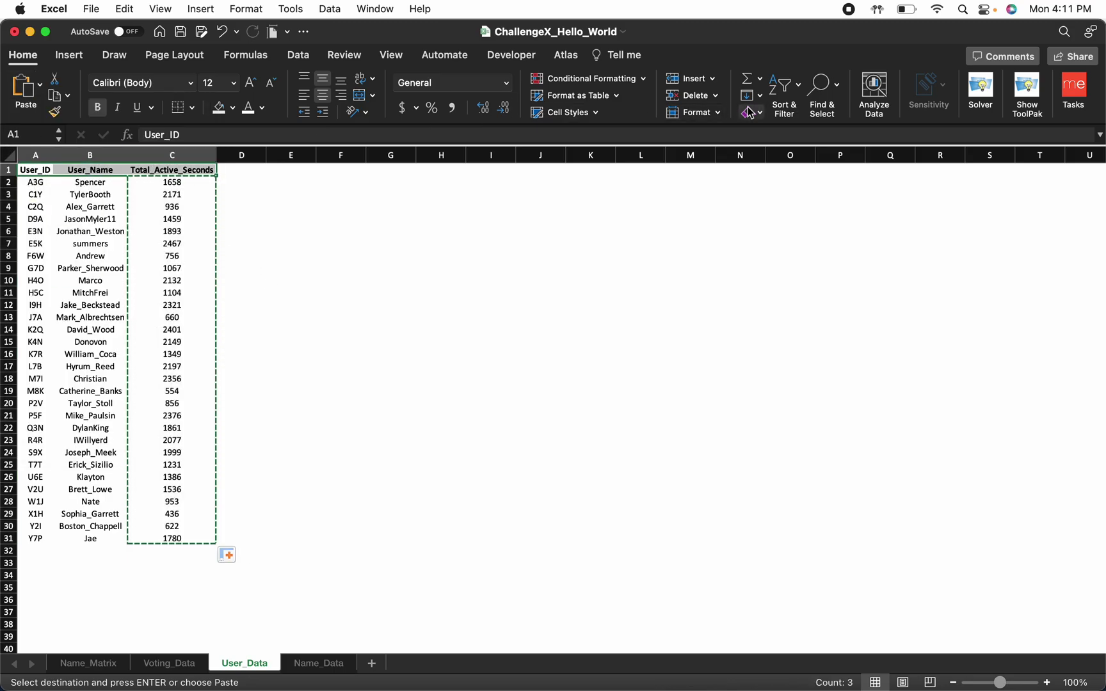
pyautogui.click(784, 85)
pyautogui.click(808, 174)
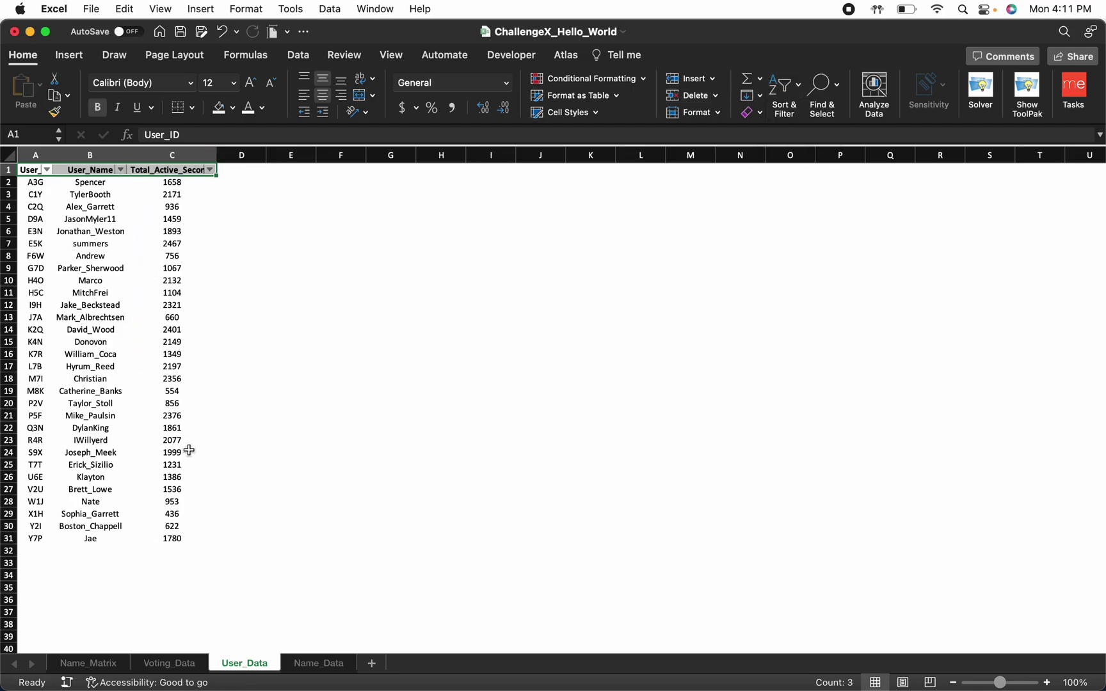
# Step: Sort the User_Data table by User_Name in ascending order
pyautogui.click(121, 170)
pyautogui.click(160, 213)
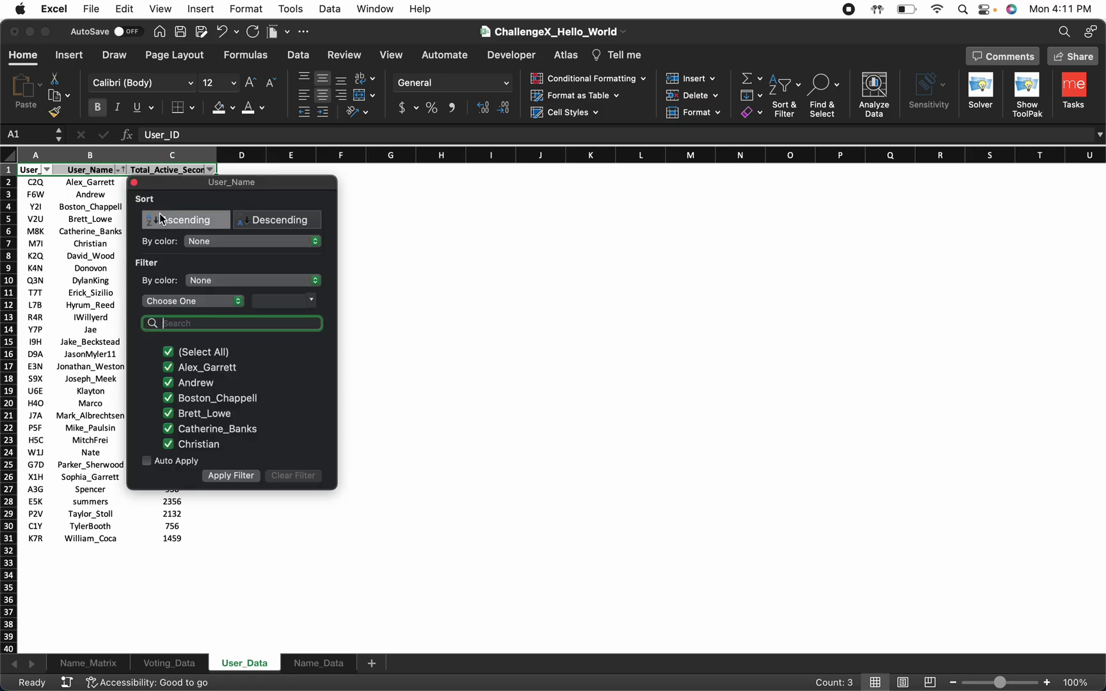
pyautogui.click(448, 184)
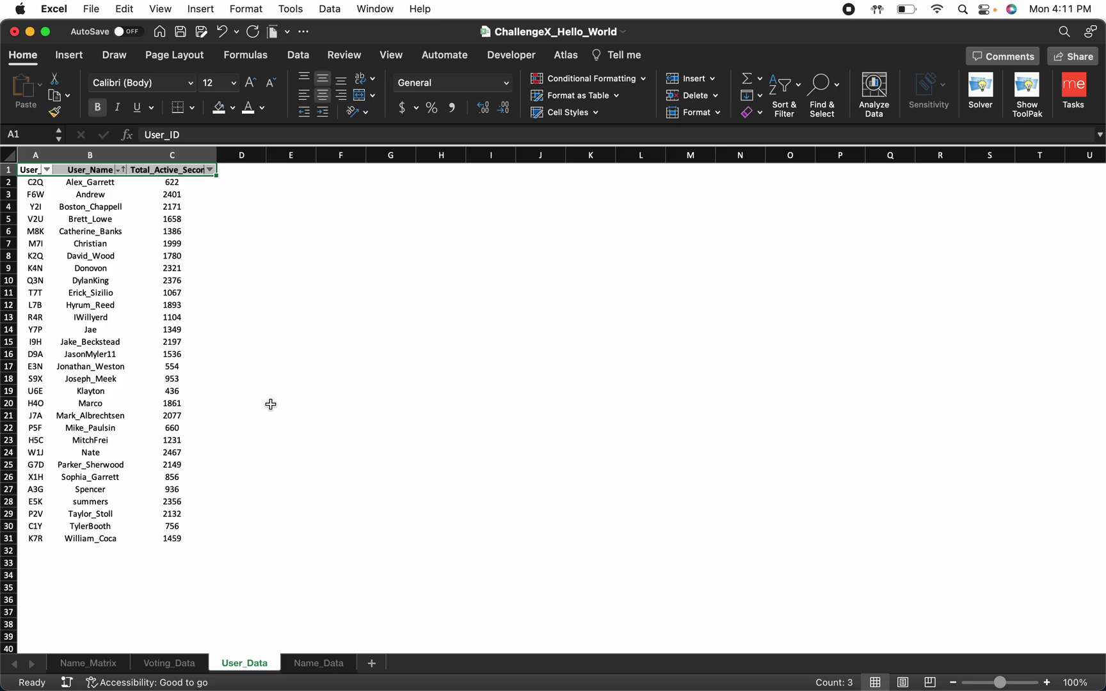
# Step: Inspect the SUMIF formula in C27 of the sorted table, and undo the User_Name sort
pyautogui.click(105, 488)
pyautogui.moveTo(105, 489); pyautogui.dragTo(163, 489)
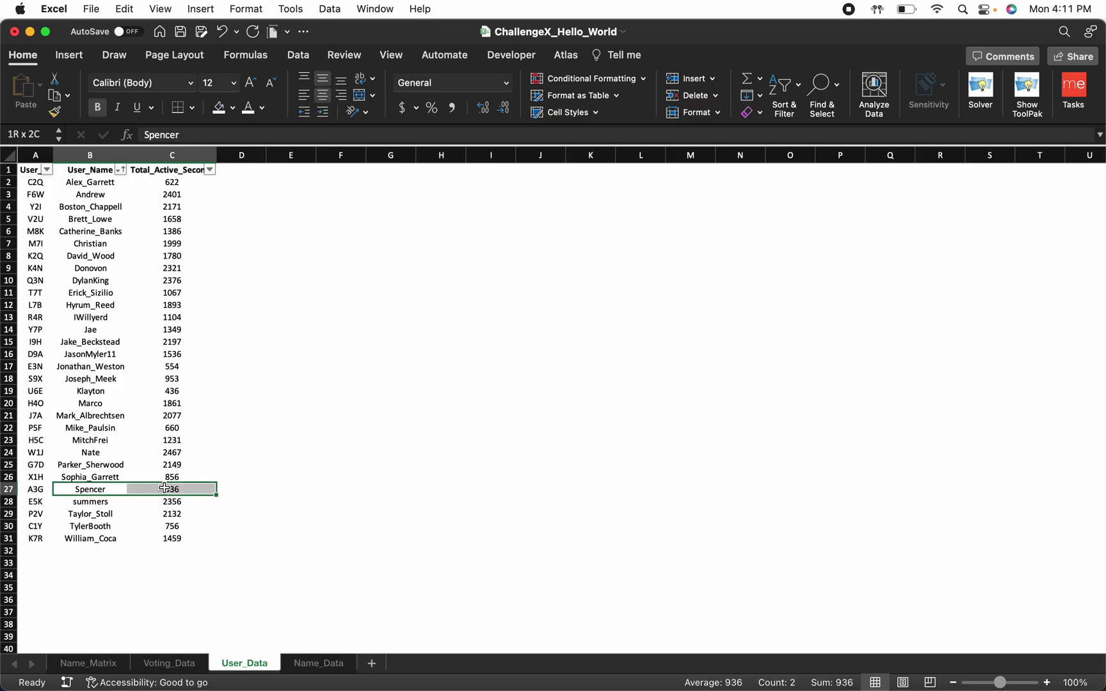
pyautogui.click(189, 489)
pyautogui.doubleClick(189, 490)
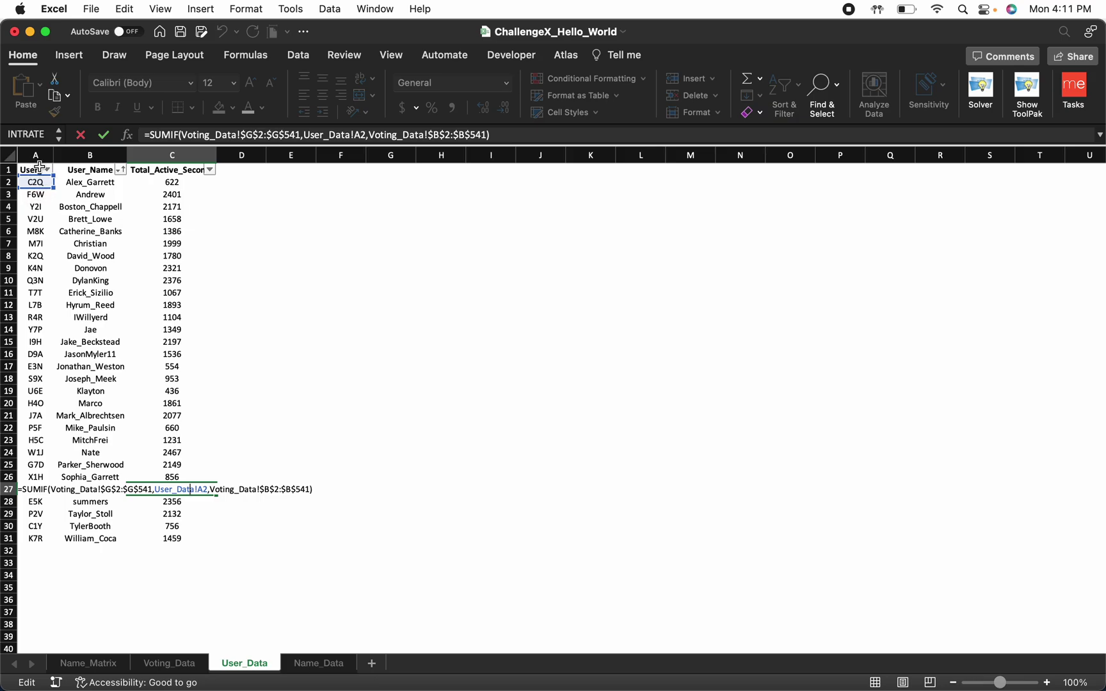
pyautogui.press('Escape')
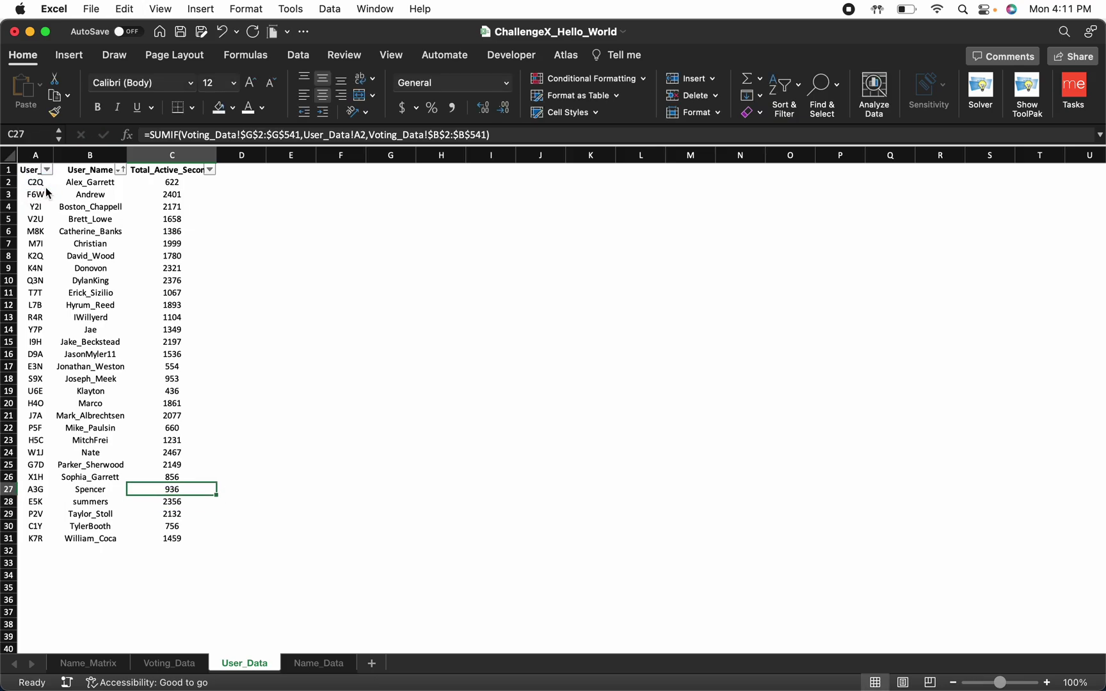
pyautogui.press('super+z')
# Step: Replace the Total_Active_Seconds formulas in C2:C31 with their values by copying and pasting values in place
pyautogui.moveTo(149, 183); pyautogui.dragTo(171, 540)
pyautogui.press('super+c')
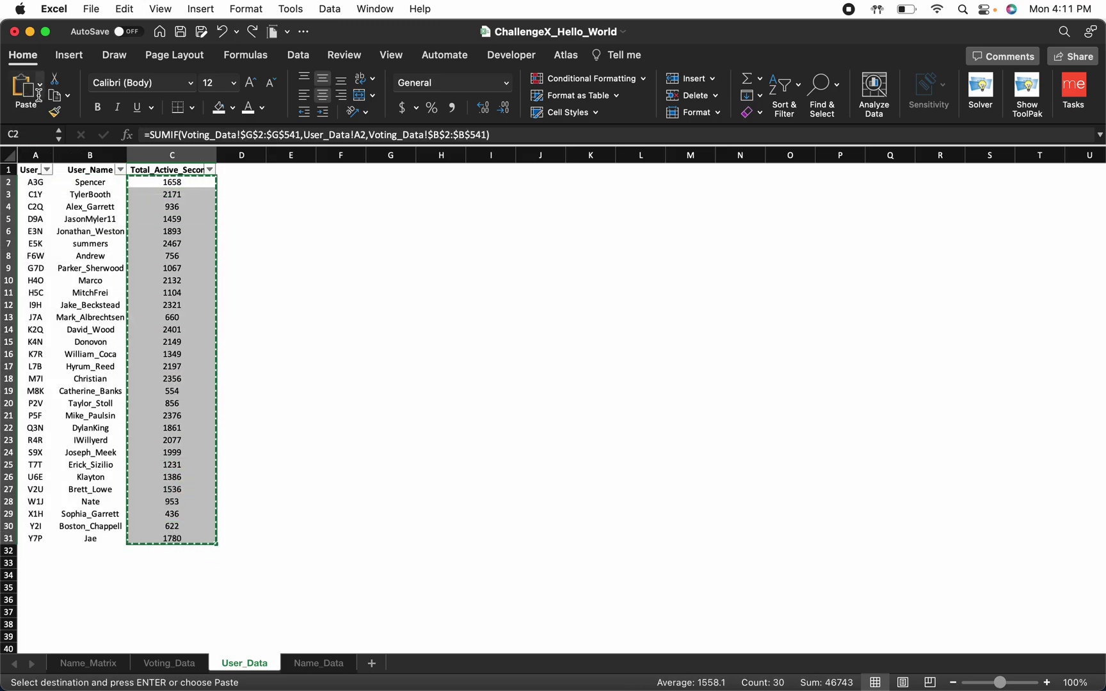
pyautogui.click(39, 83)
pyautogui.click(93, 278)
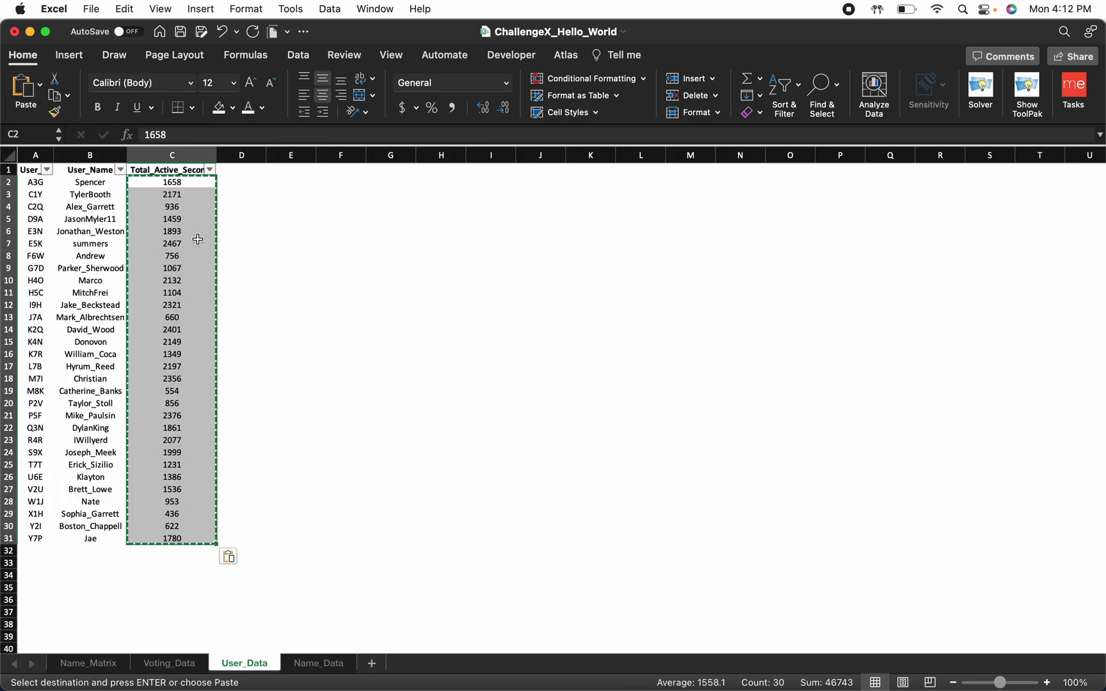
pyautogui.click(203, 205)
pyautogui.click(203, 182)
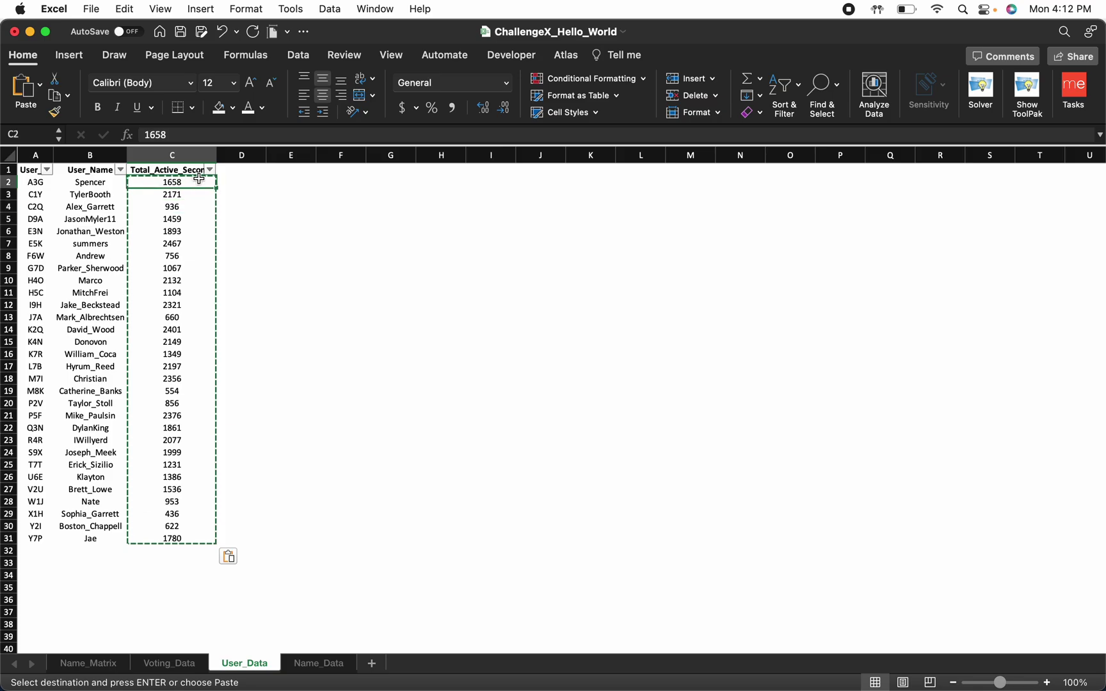
# Step: Sort the User_Data table by Total_Active_Seconds in descending order
pyautogui.click(210, 168)
pyautogui.click(352, 220)
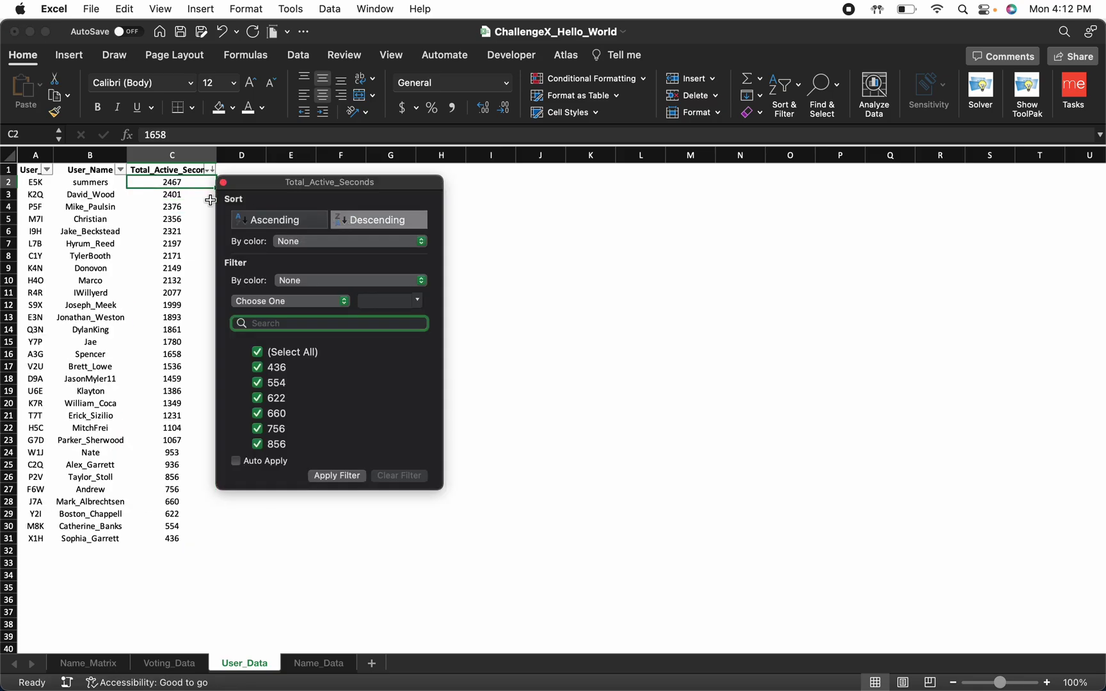
pyautogui.click(92, 181)
pyautogui.moveTo(93, 180); pyautogui.dragTo(156, 551)
# Step: Add filters to the Name_Data header row A1:C1 and sort the table by Name_ID in ascending order
pyautogui.click(328, 666)
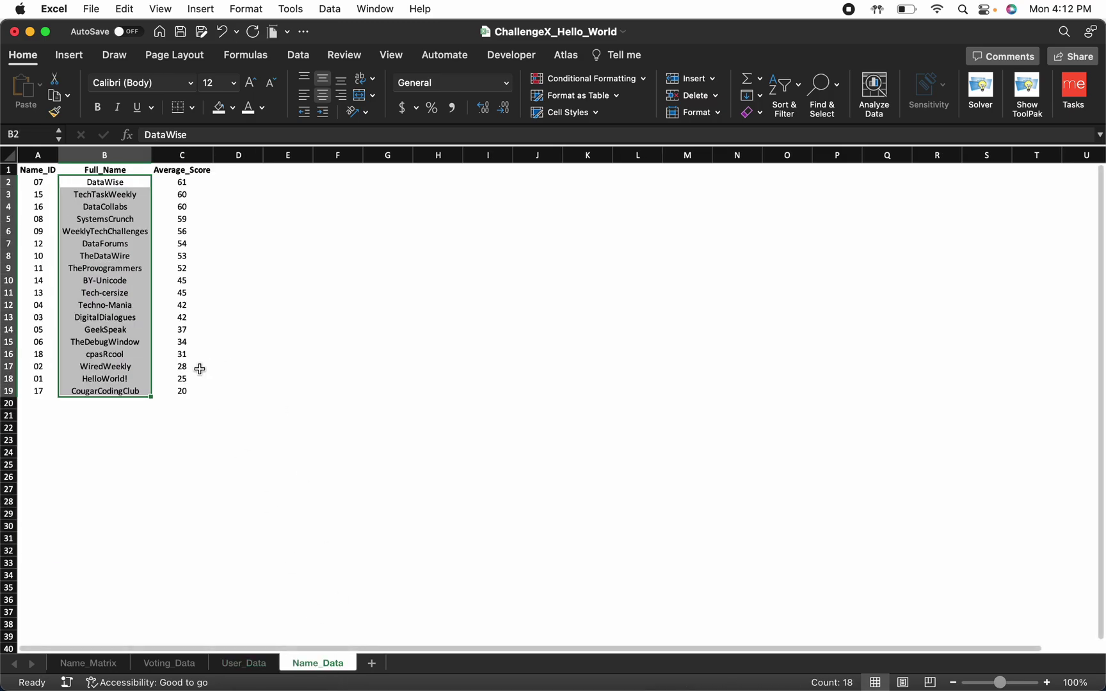
pyautogui.moveTo(35, 169); pyautogui.dragTo(192, 170)
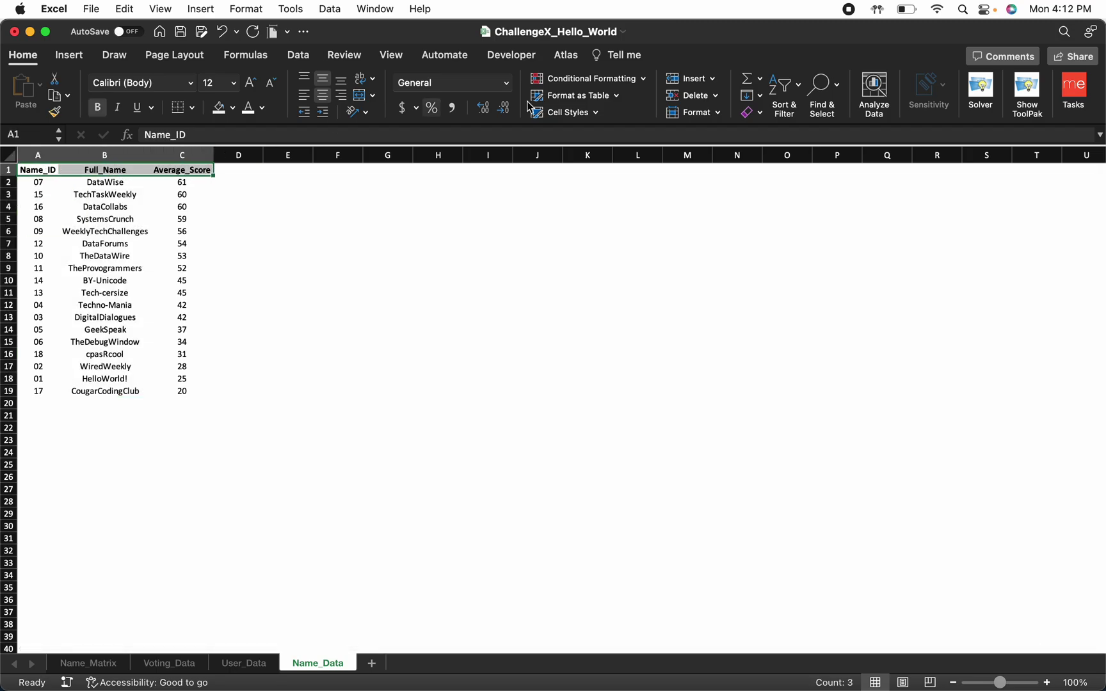
pyautogui.click(785, 88)
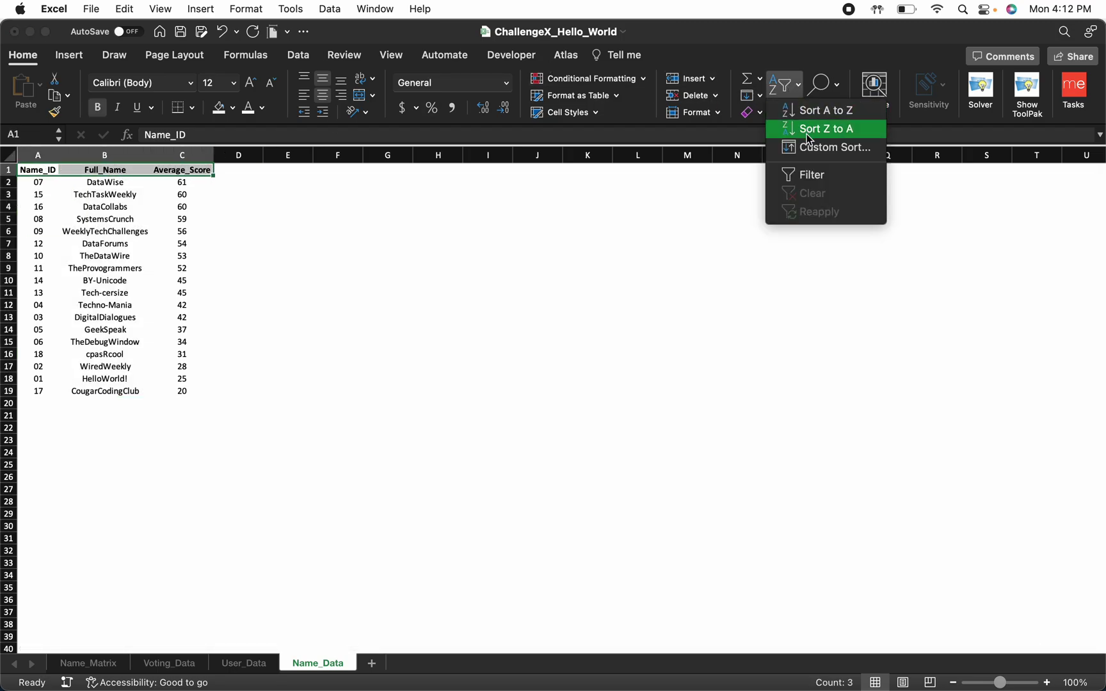
pyautogui.click(808, 174)
pyautogui.click(52, 171)
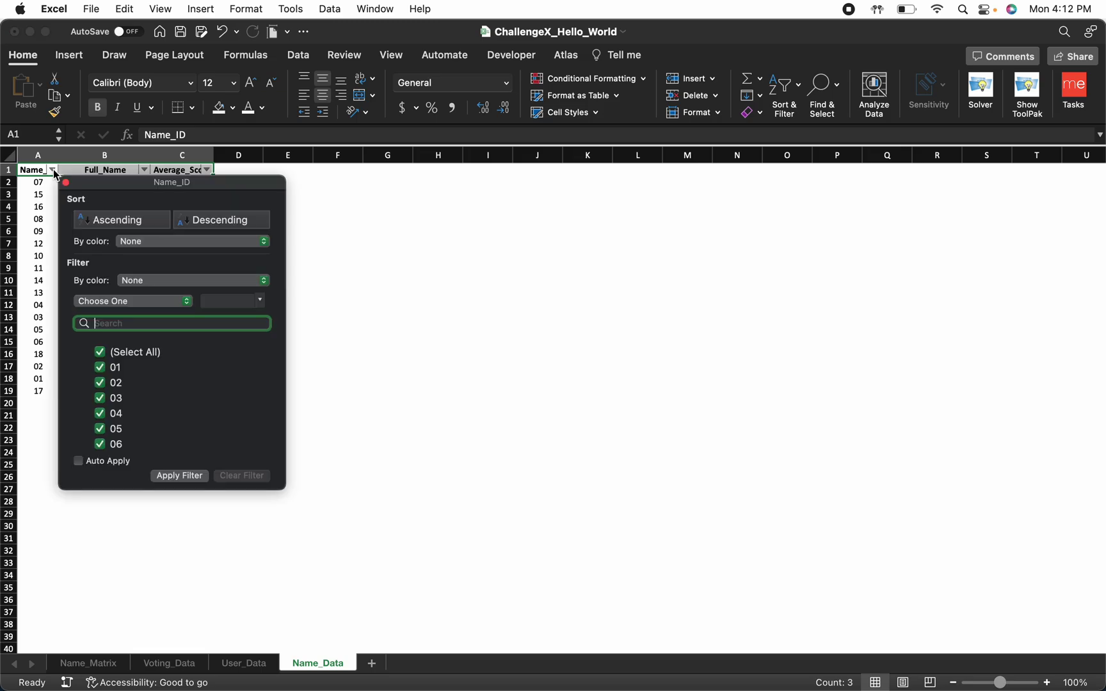
pyautogui.click(89, 219)
pyautogui.click(46, 184)
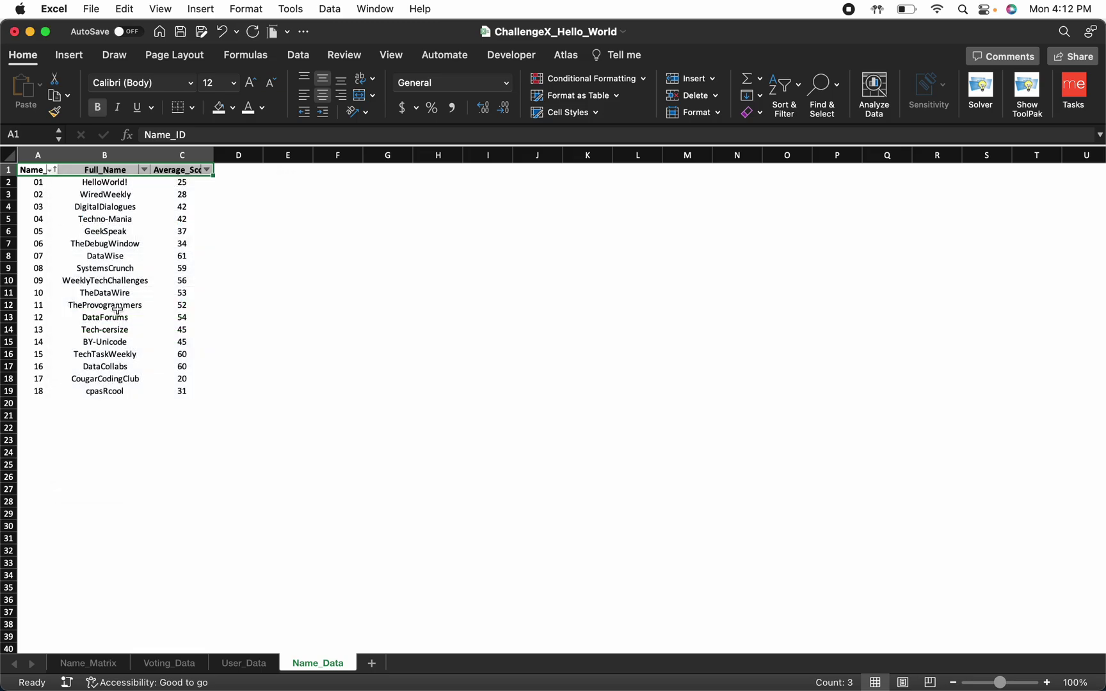
# Step: Review the empty Name_Matrix grid D5:AG22 and the formula behind the User ID header in D4
pyautogui.click(87, 663)
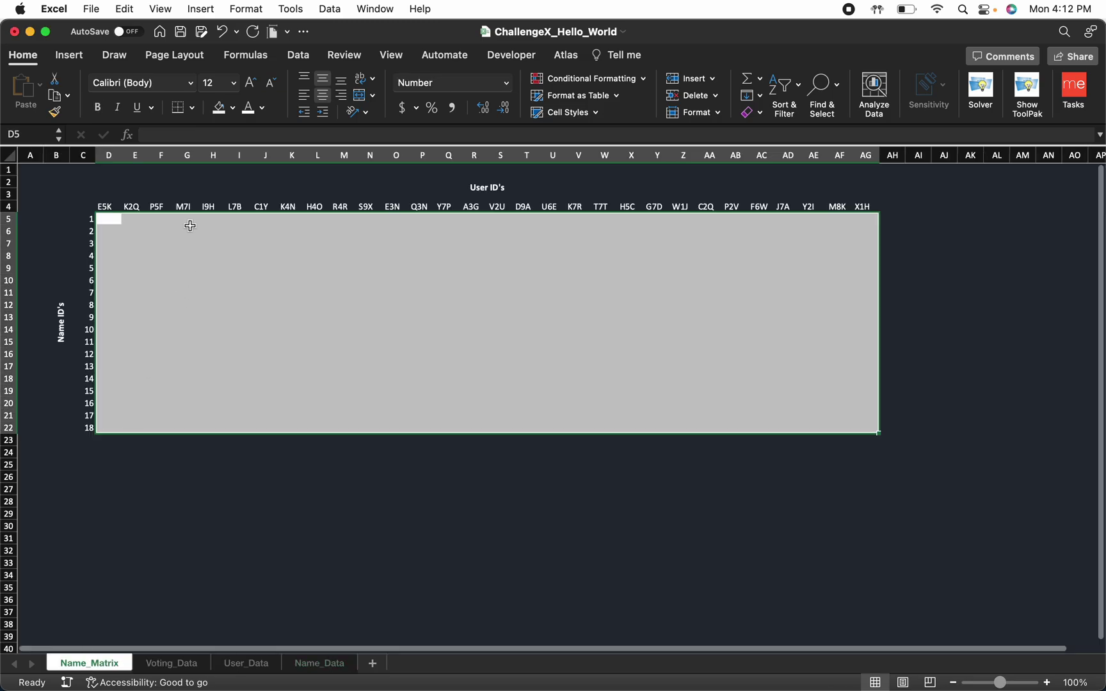
pyautogui.moveTo(115, 219); pyautogui.dragTo(861, 427)
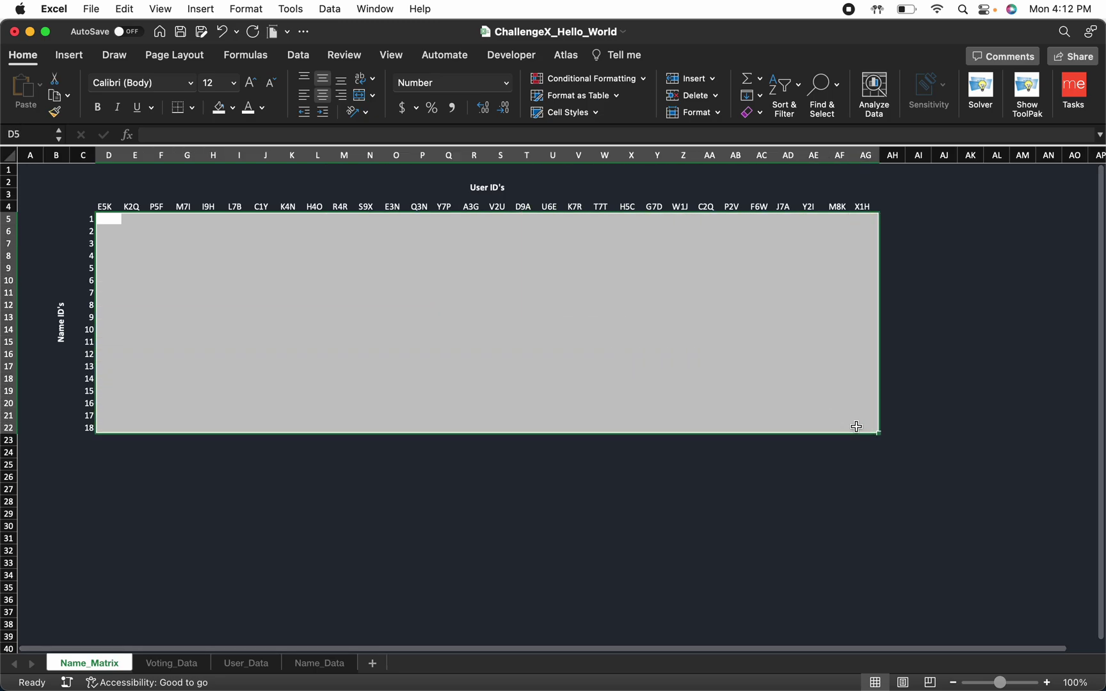
pyautogui.click(110, 207)
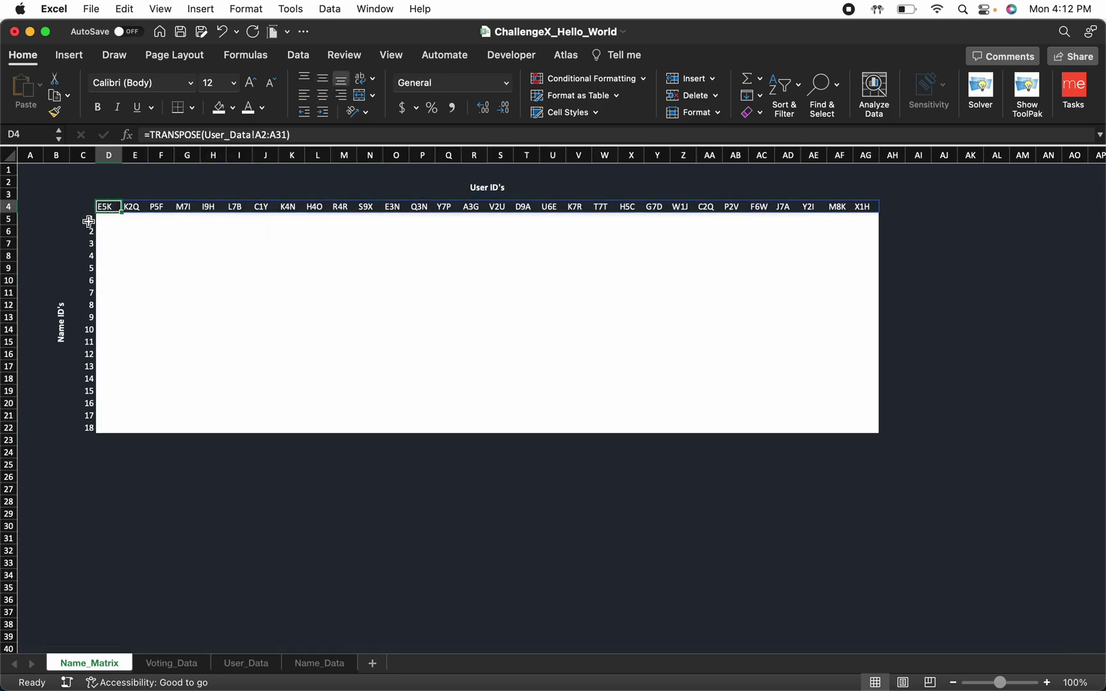
# Step: Begin an XLOOKUP formula in Name_Matrix cell D5
pyautogui.click(110, 219)
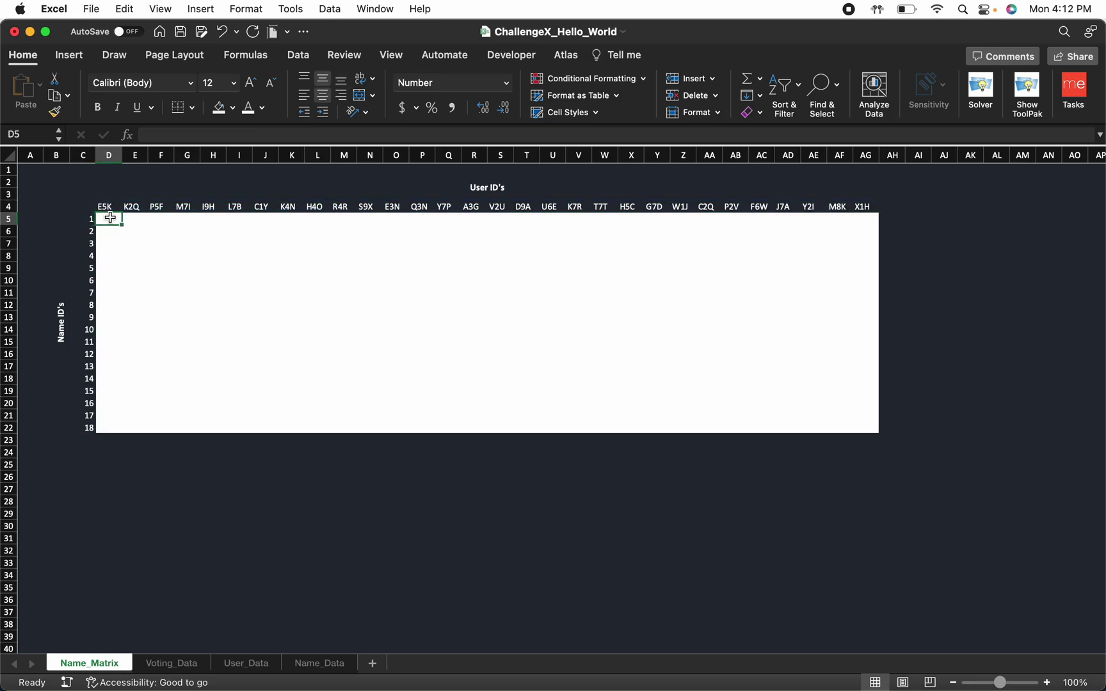
pyautogui.write('=')
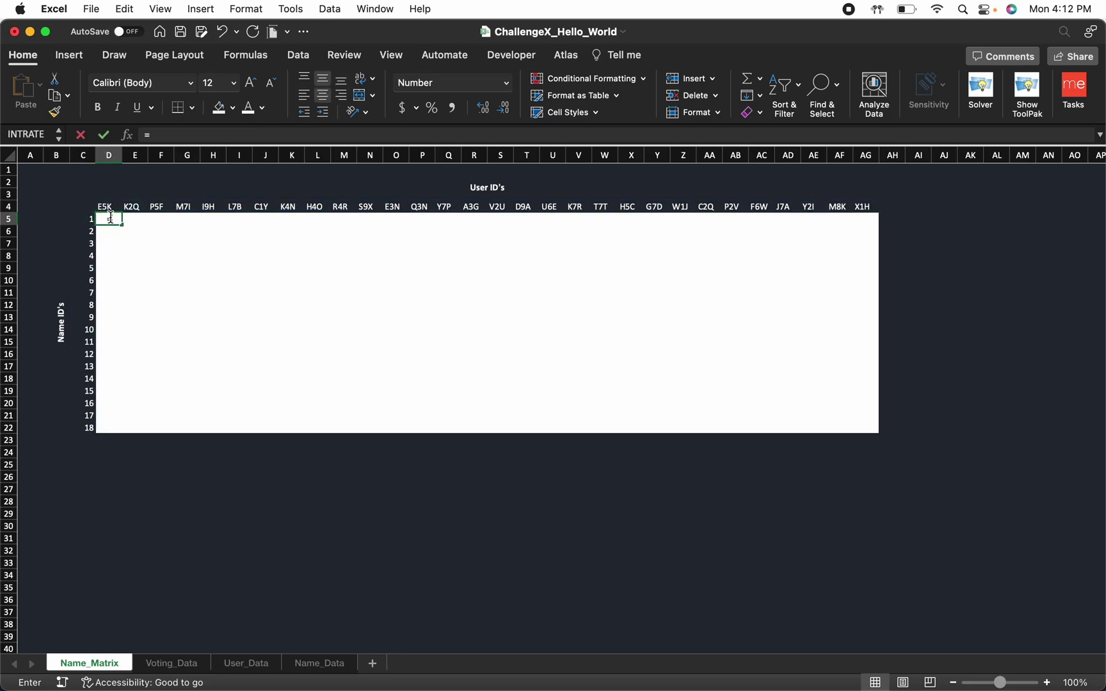
pyautogui.write('X')
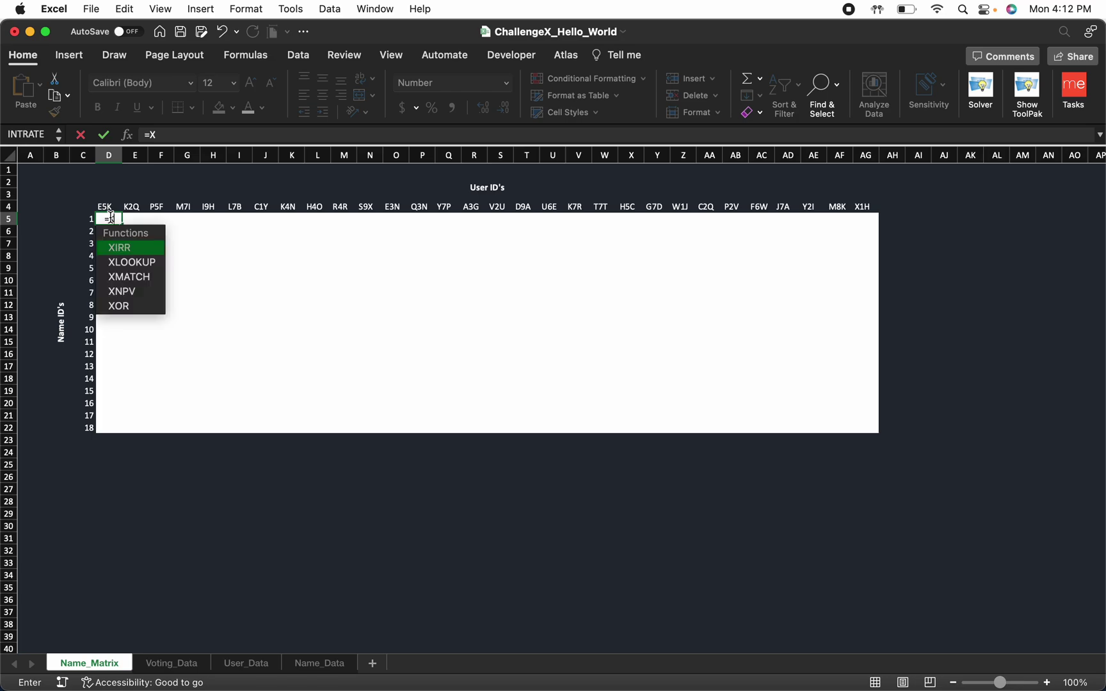
pyautogui.press('Down')
pyautogui.press('BackSpace')
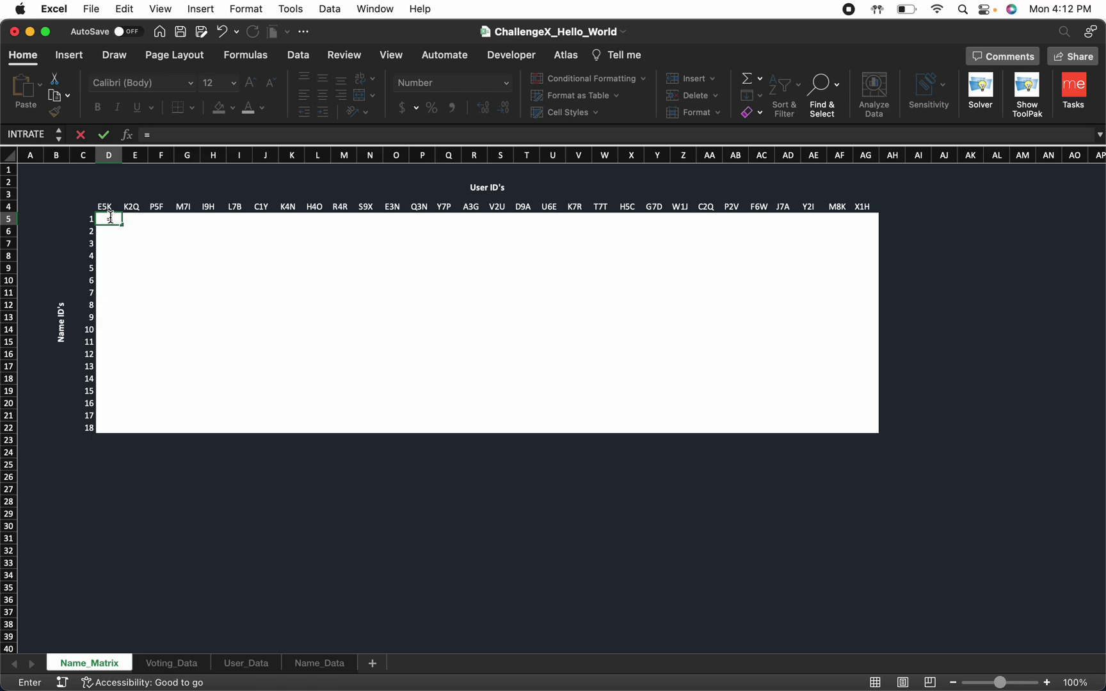
pyautogui.write('L')
pyautogui.press('BackSpace')
pyautogui.write('XL')
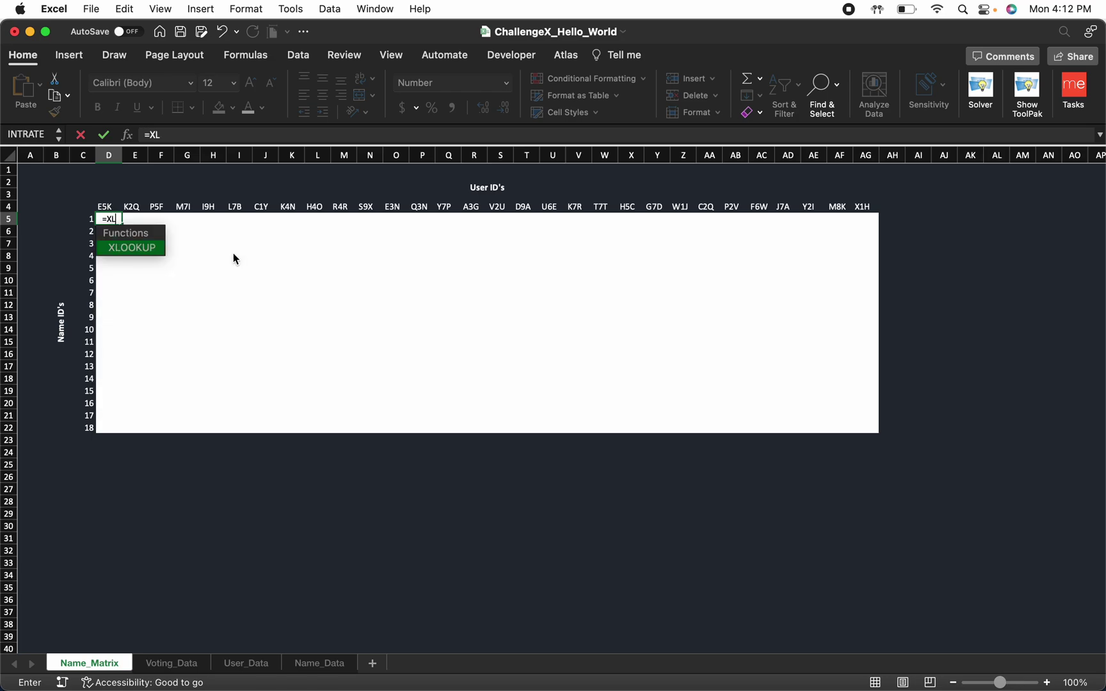
pyautogui.press('Tab')
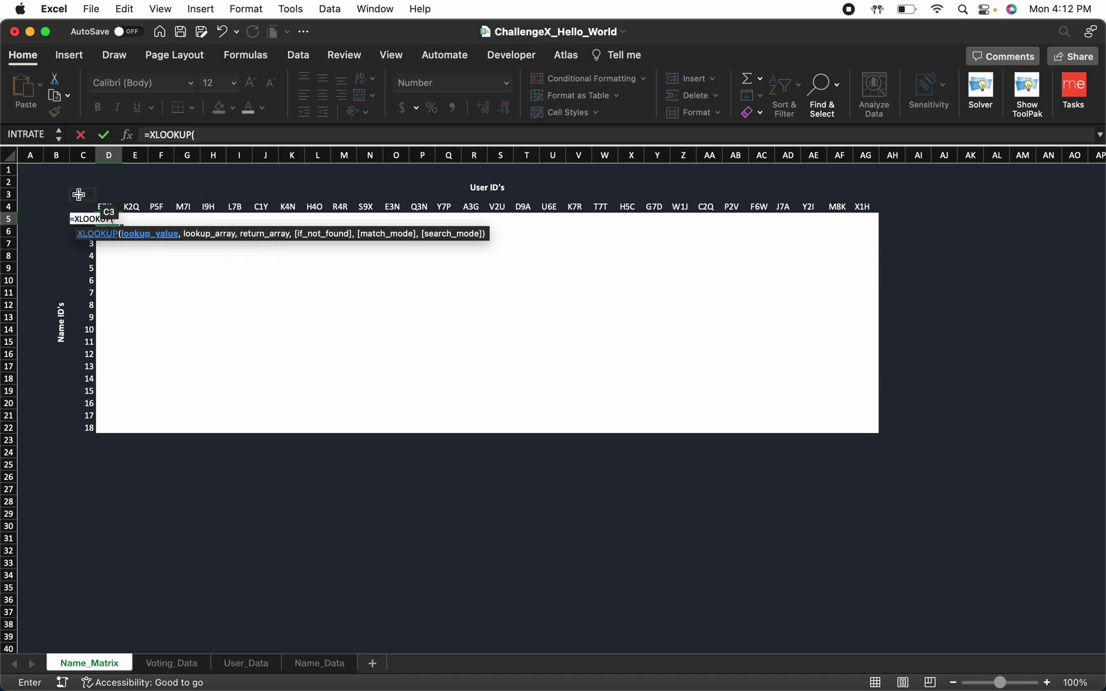
# Step: Enter CONCAT(D4,"_",C5) as the XLOOKUP lookup value, joining the User ID and Name ID
pyautogui.write('CONCA')
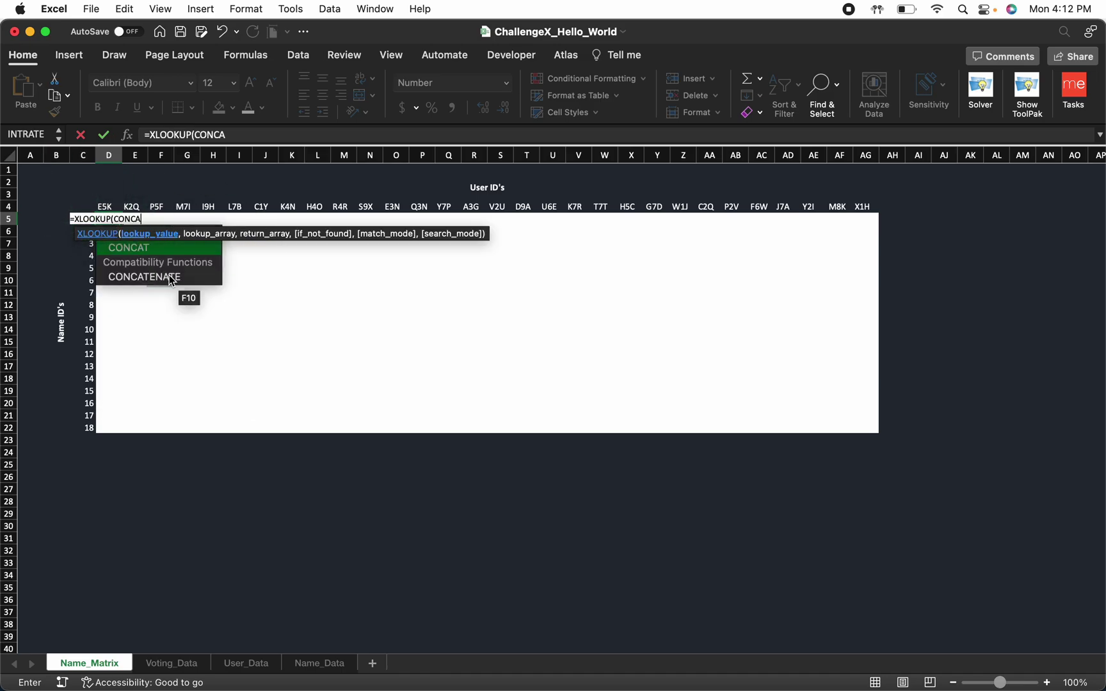
pyautogui.press('Tab')
pyautogui.click(103, 203)
pyautogui.write(',')
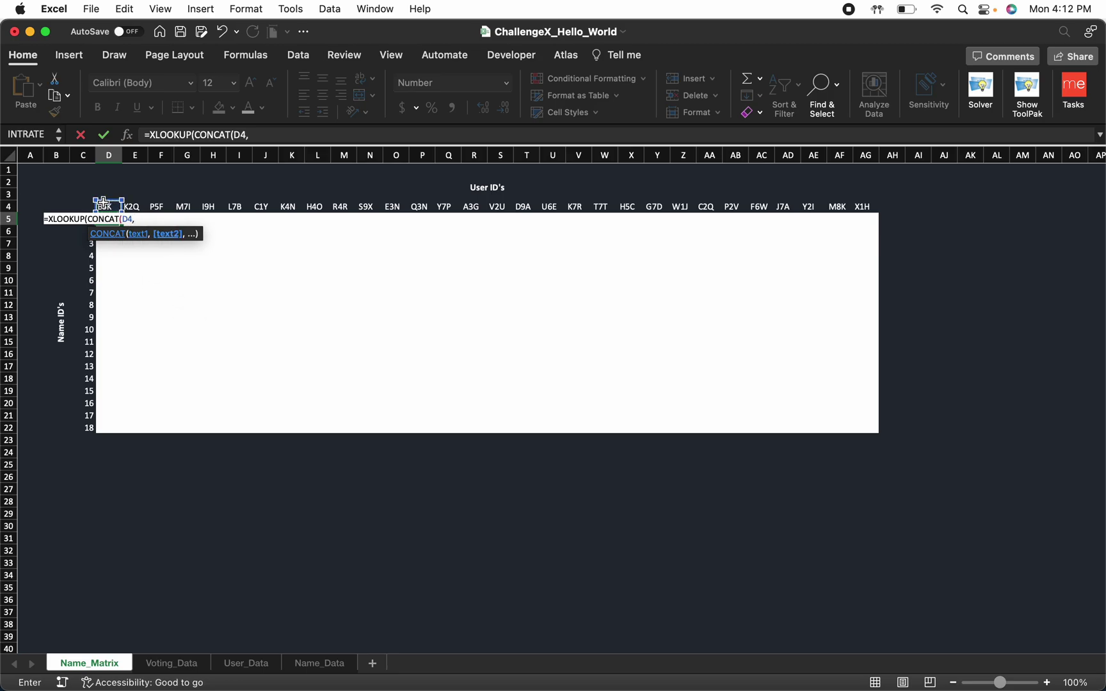
pyautogui.write('"_",')
pyautogui.click(84, 206)
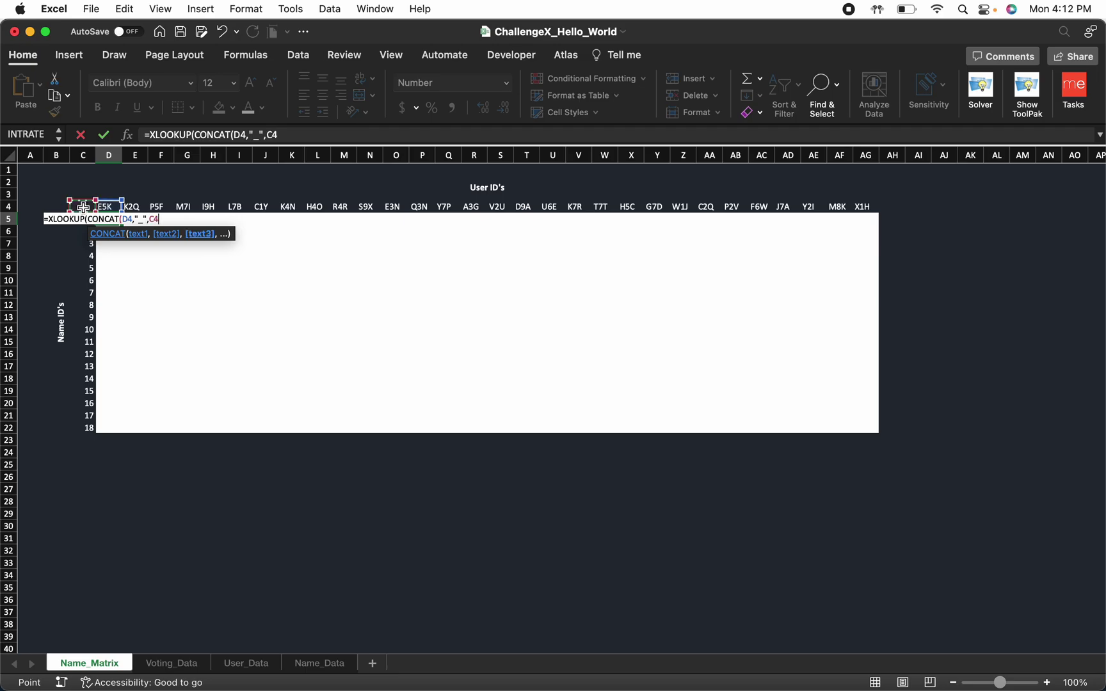
pyautogui.press('Down')
pyautogui.write(')')
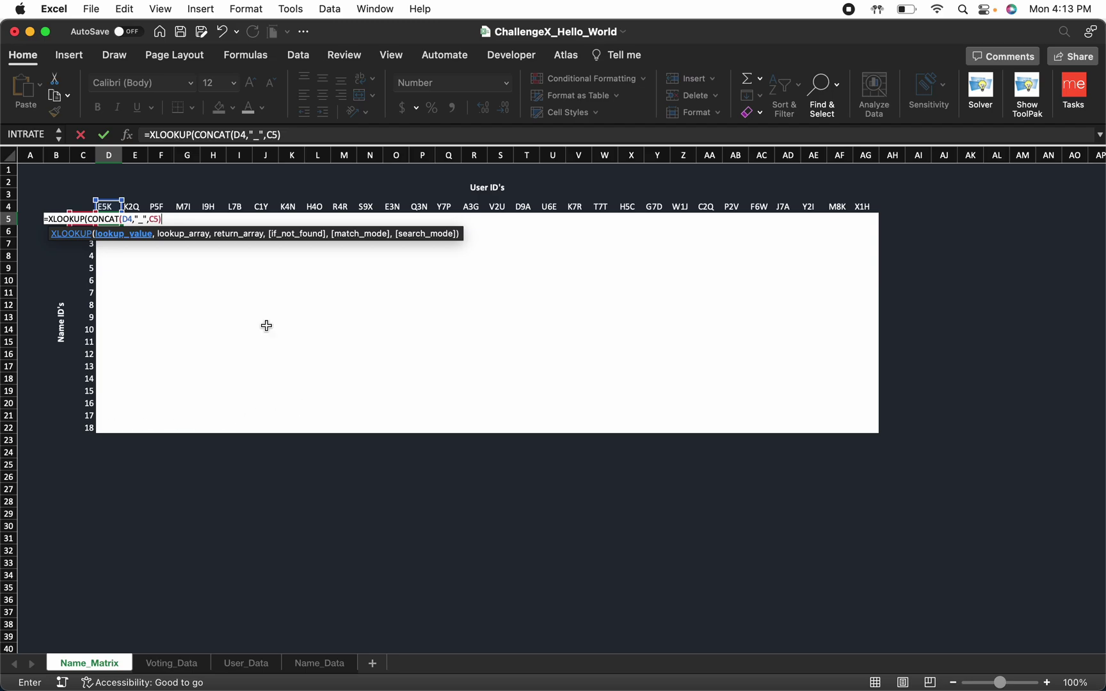
# Step: Change the CONCAT references to D$4 and $C5, and continue the XLOOKUP to its lookup array argument
pyautogui.click(242, 135)
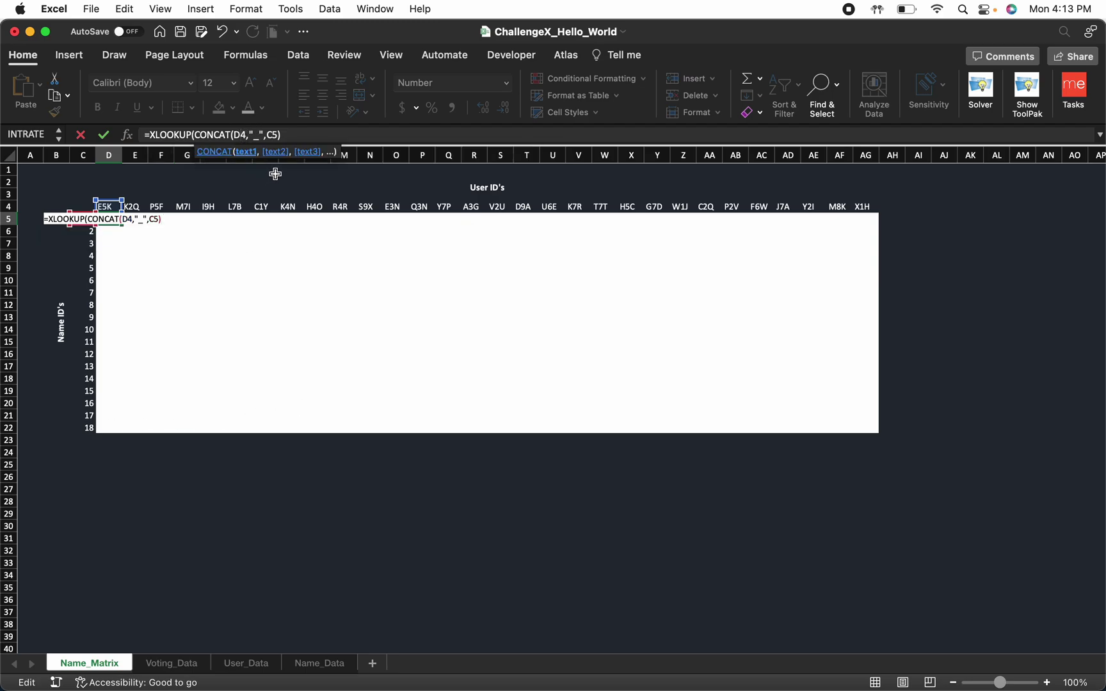
pyautogui.write('$')
pyautogui.click(276, 134)
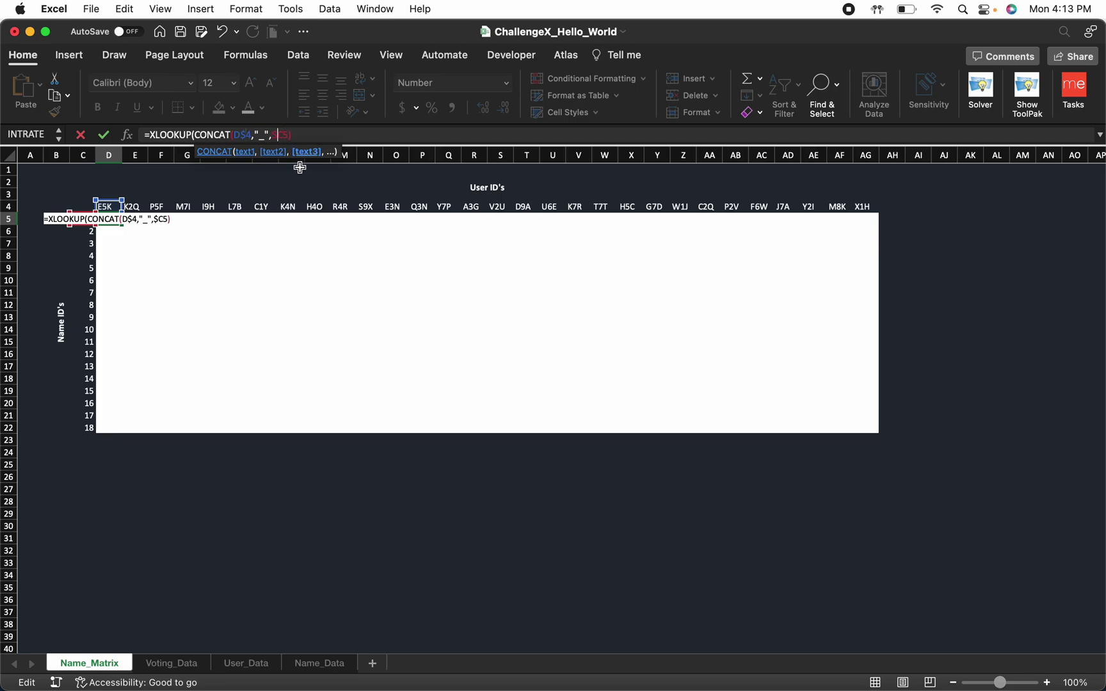
pyautogui.click(336, 128)
pyautogui.write(',')
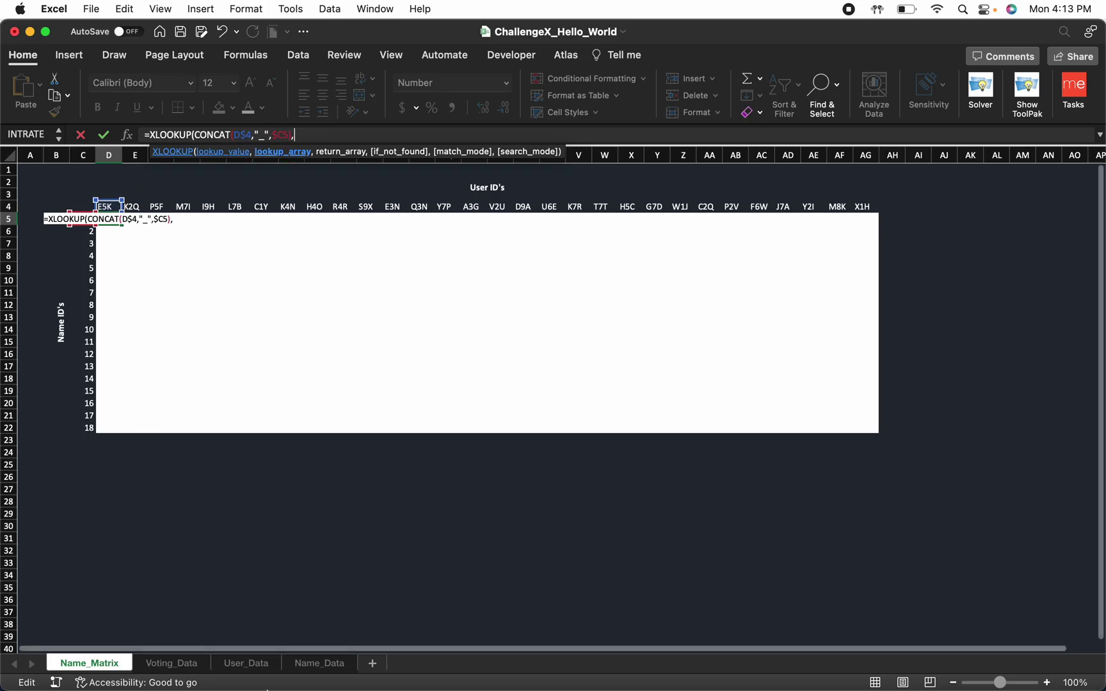
# Step: Set the XLOOKUP lookup array to the Concatenated_ID values, Voting_Data!$I$2:$I$541, as an absolute range
pyautogui.click(190, 664)
pyautogui.scroll(20, 641, 228)
pyautogui.moveTo(640, 227); pyautogui.dragTo(905, 602)
pyautogui.click(889, 473)
pyautogui.scroll(20, 889, 473)
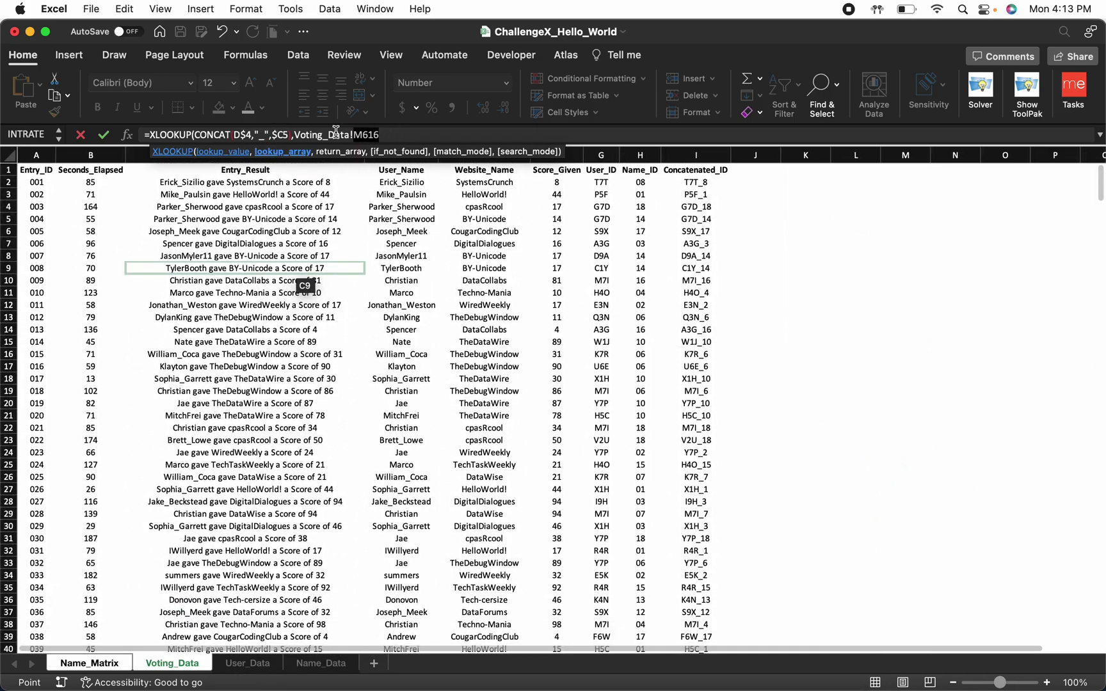
pyautogui.click(297, 131)
pyautogui.click(690, 184)
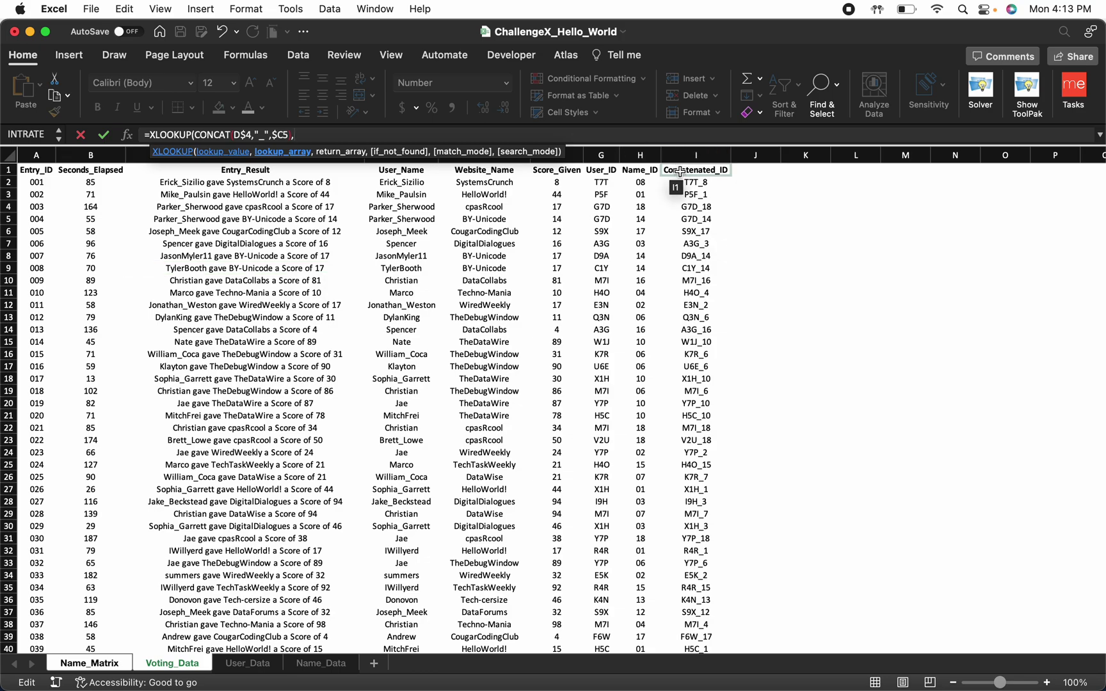
pyautogui.hotkey('ctrl', 'shift', 'Down')
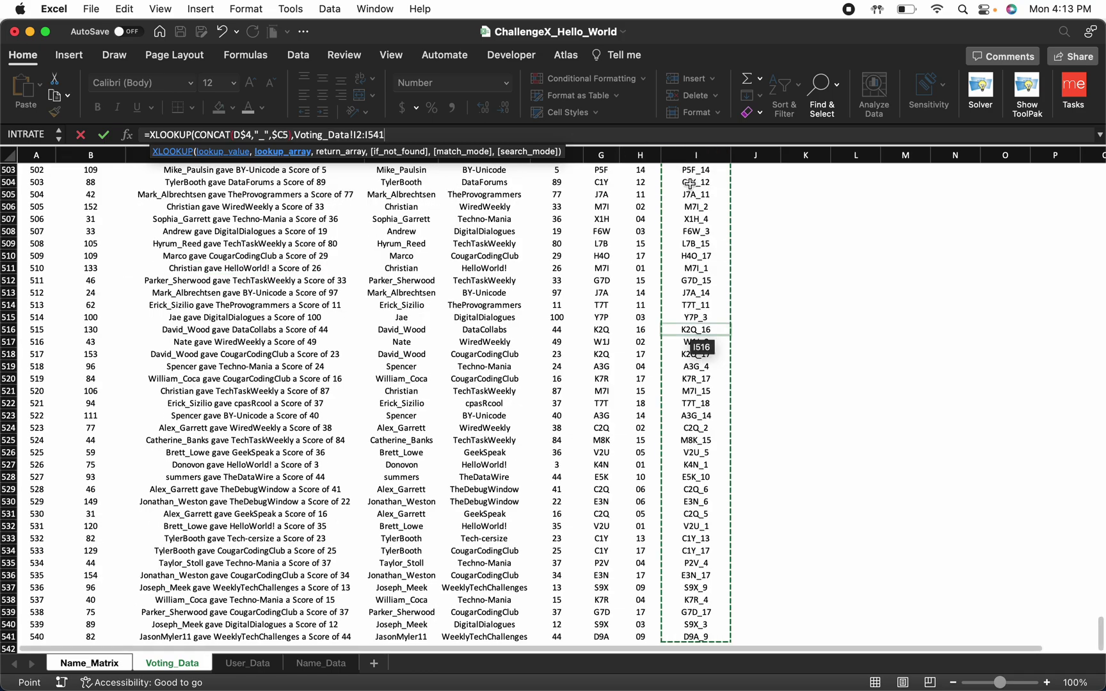
pyautogui.press('F4')
pyautogui.write(',')
# Step: Set the return array to the Score_Given values, Voting_Data!$F$2:$F$541, and complete the XLOOKUP formula
pyautogui.scroll(20, 652, 195)
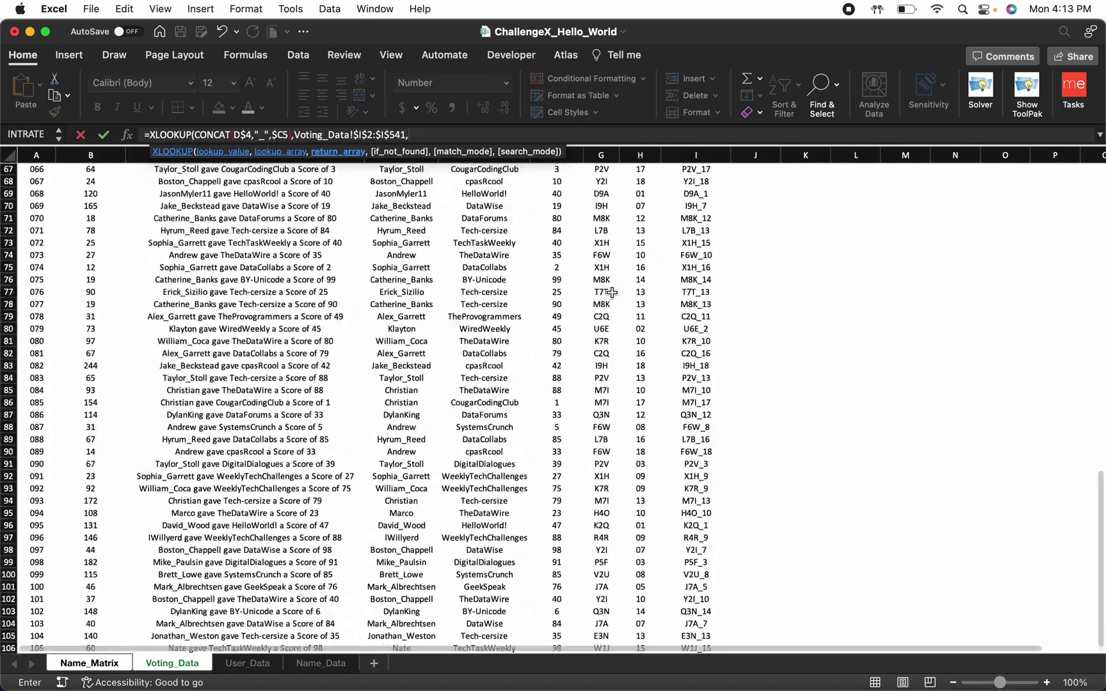
pyautogui.click(561, 182)
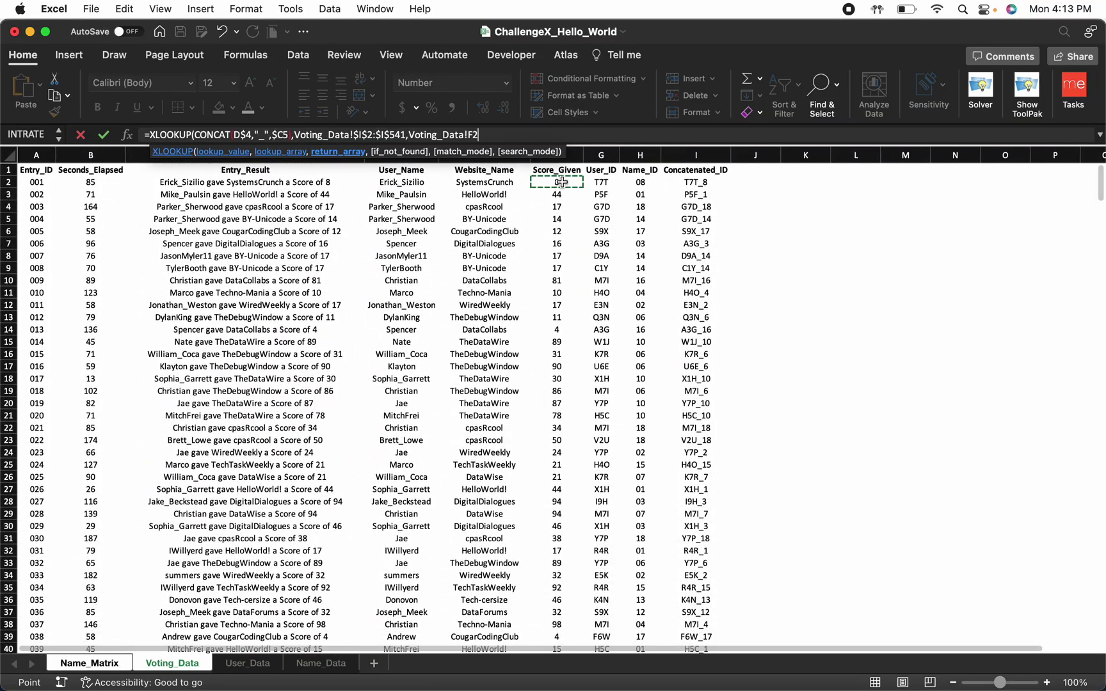
pyautogui.press('super+shift+Down')
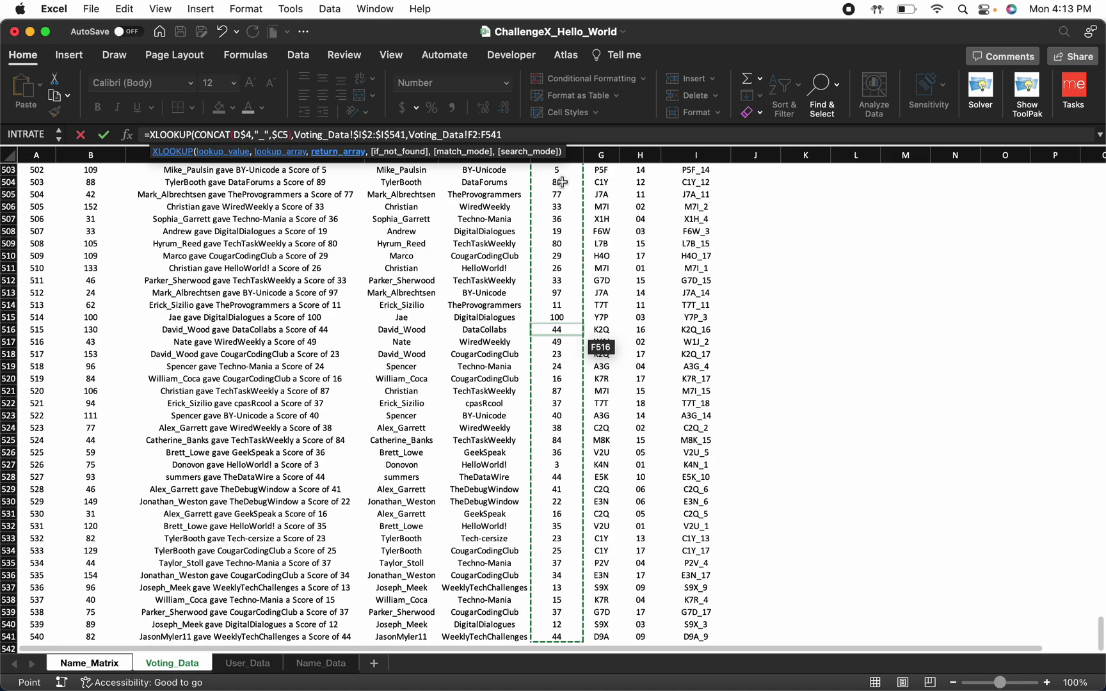
pyautogui.press('Return')
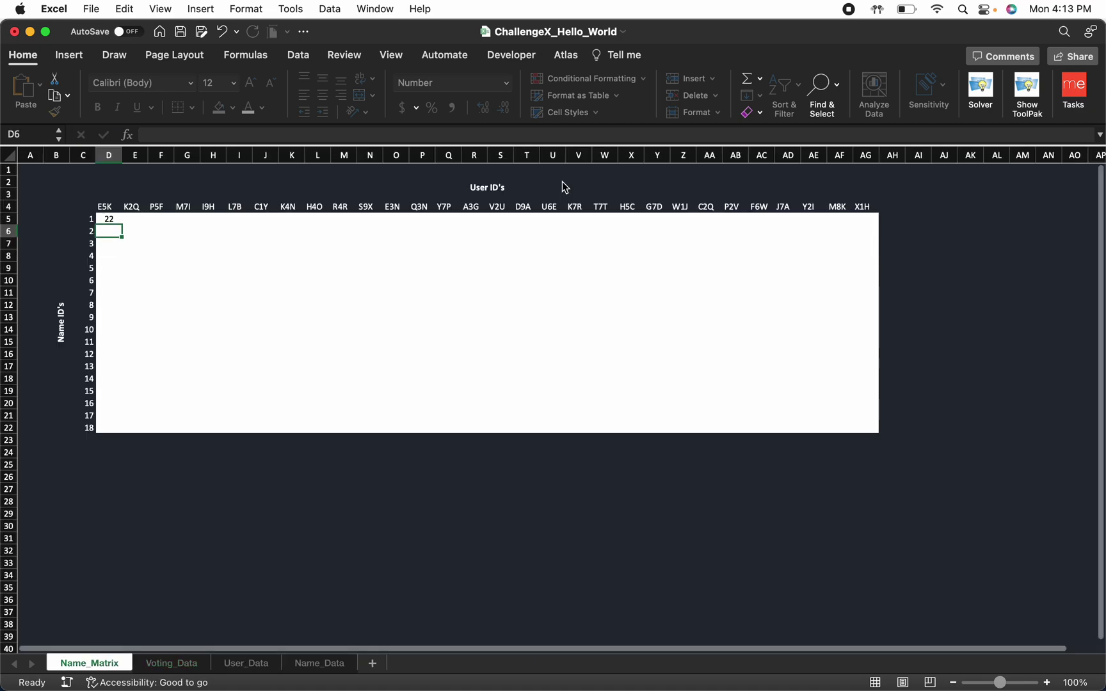
# Step: Fill the XLOOKUP formula from D5 across to column AG and down to row 22 of the Name_Matrix grid
pyautogui.click(111, 217)
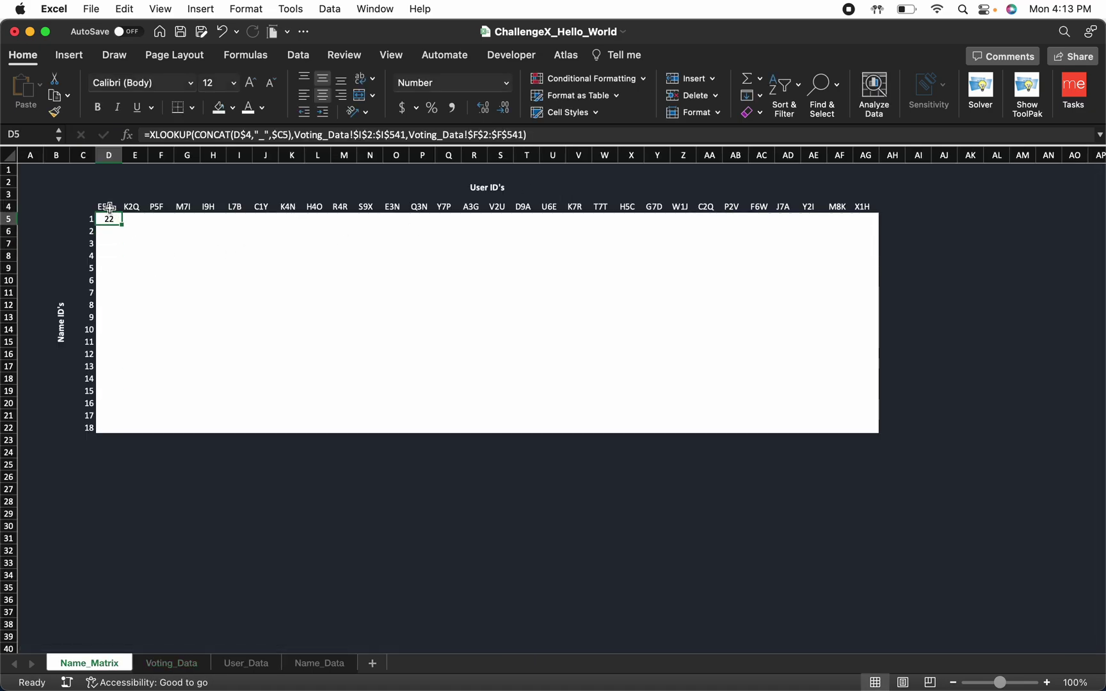
pyautogui.moveTo(121, 224); pyautogui.dragTo(983, 215)
pyautogui.moveTo(868, 241); pyautogui.dragTo(892, 433)
# Step: Examine the filled Name_Matrix scores, the formulas in several cells, and the User ID and Name ID headers
pyautogui.click(298, 286)
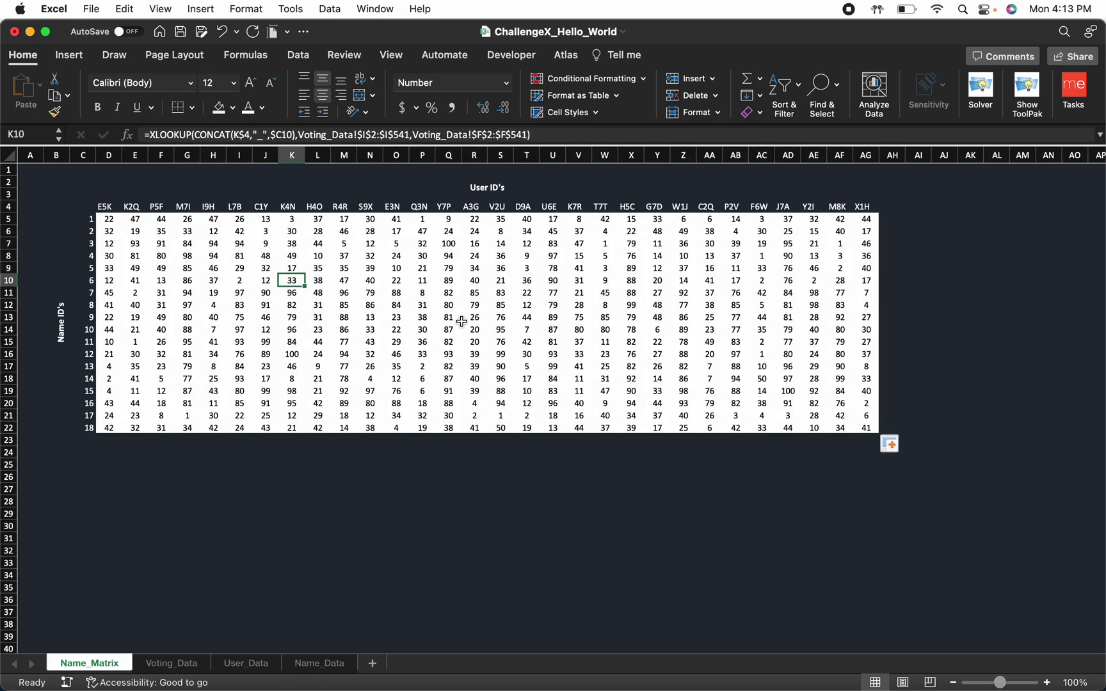
pyautogui.click(454, 319)
pyautogui.moveTo(557, 306); pyautogui.dragTo(368, 346)
pyautogui.click(396, 280)
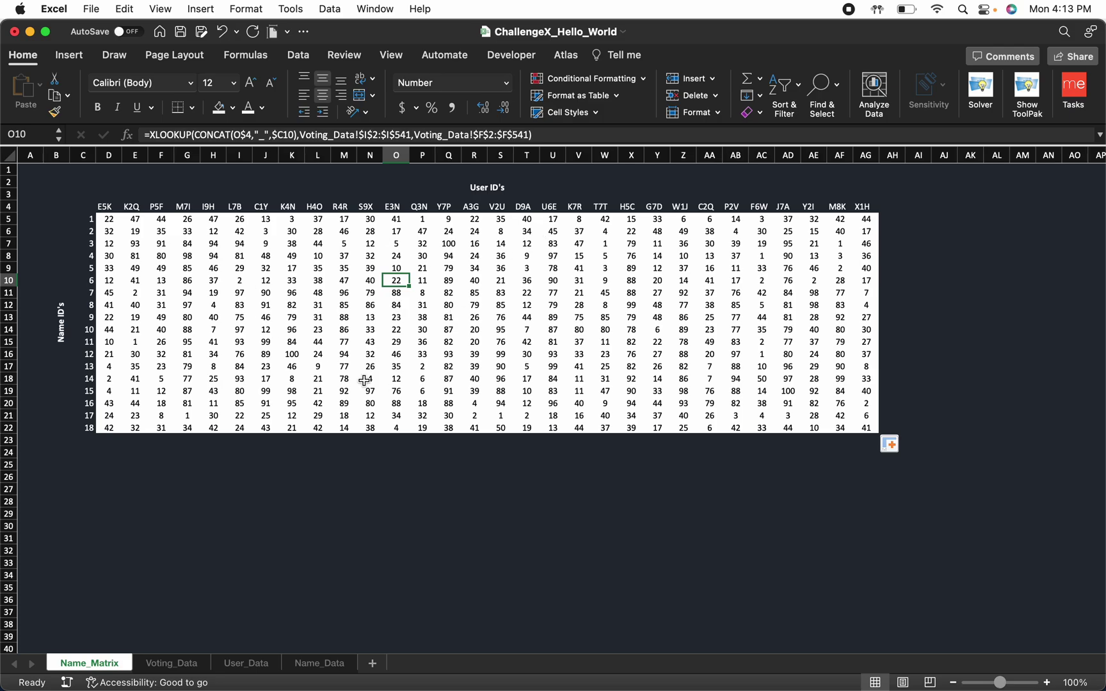
pyautogui.moveTo(97, 293); pyautogui.dragTo(97, 317)
pyautogui.click(421, 206)
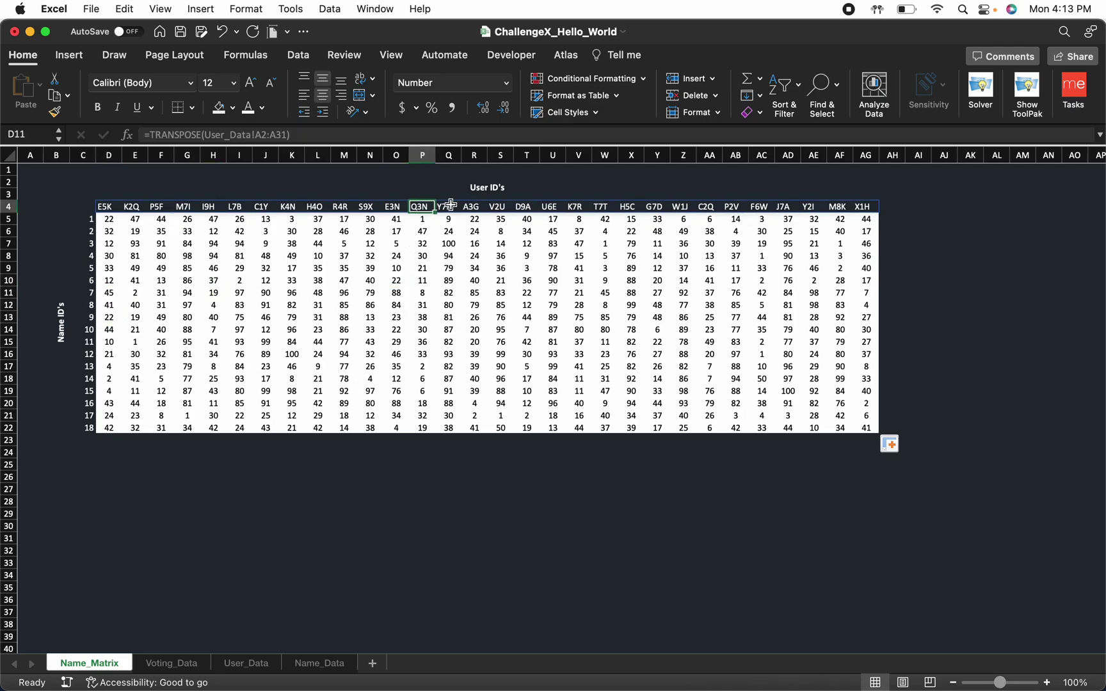
pyautogui.click(526, 255)
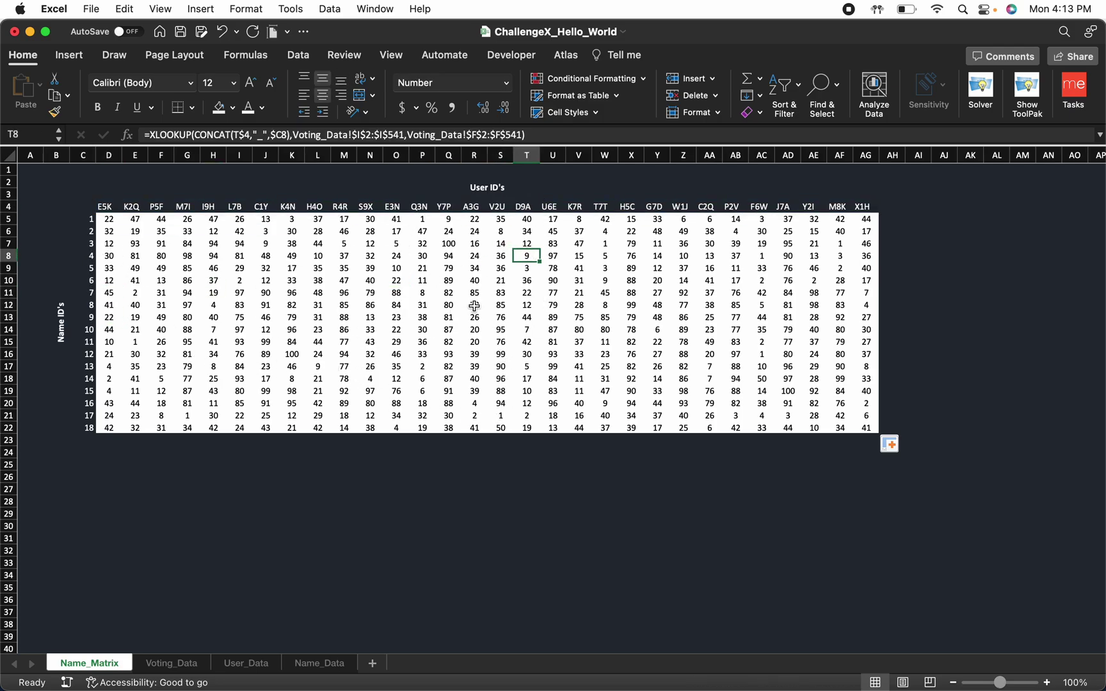
pyautogui.moveTo(453, 283); pyautogui.dragTo(459, 403)
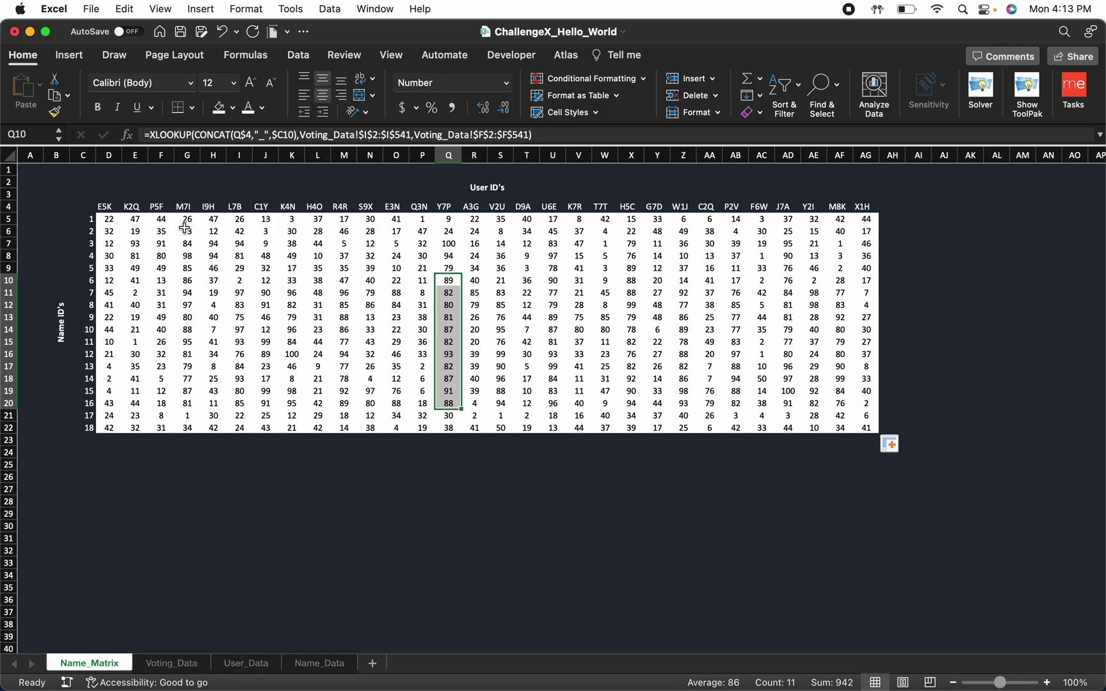
pyautogui.moveTo(265, 219); pyautogui.dragTo(370, 218)
pyautogui.click(396, 293)
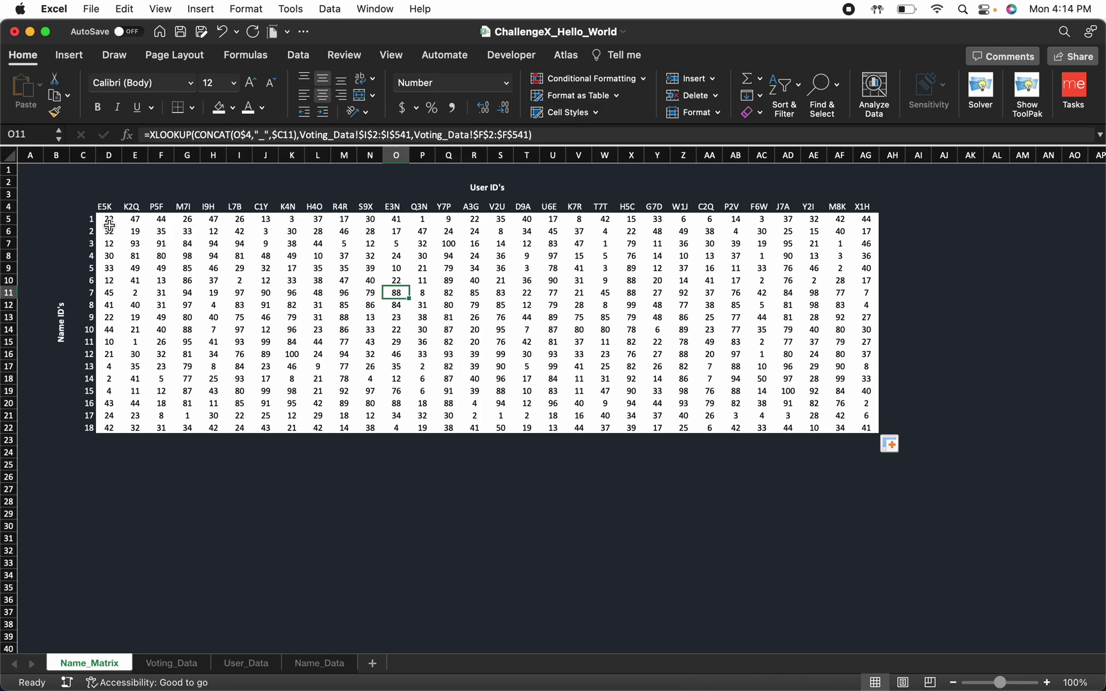
# Step: Apply the green-to-white color scale to the score grid D5:AG22, and deselect the grid
pyautogui.moveTo(109, 224); pyautogui.dragTo(867, 427)
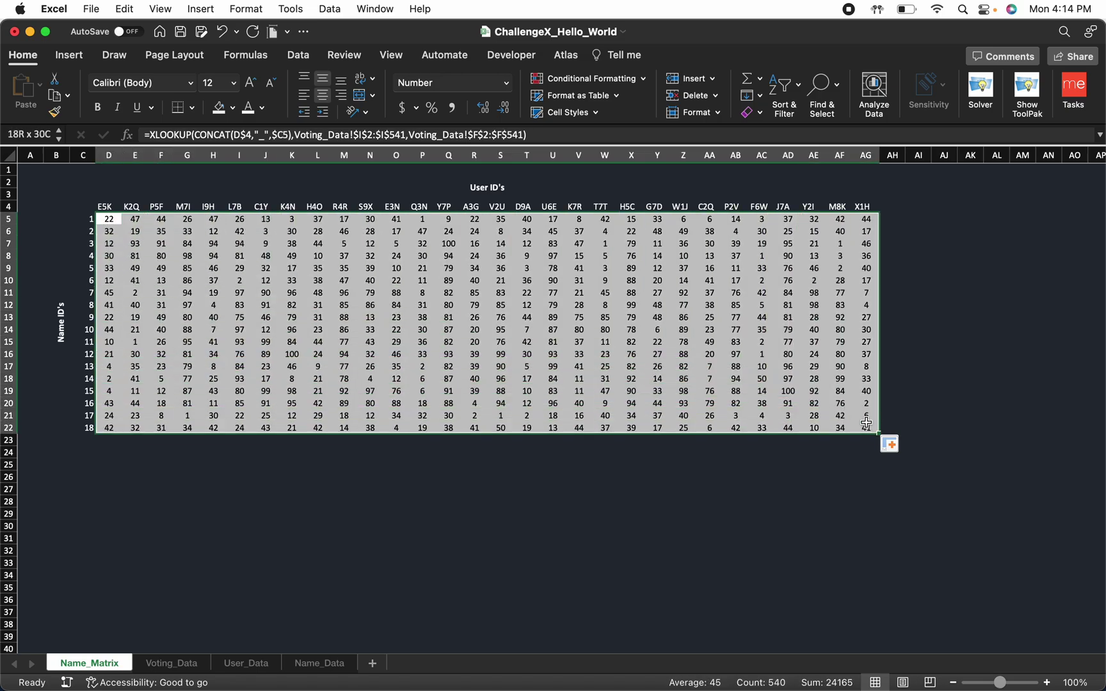
pyautogui.click(642, 82)
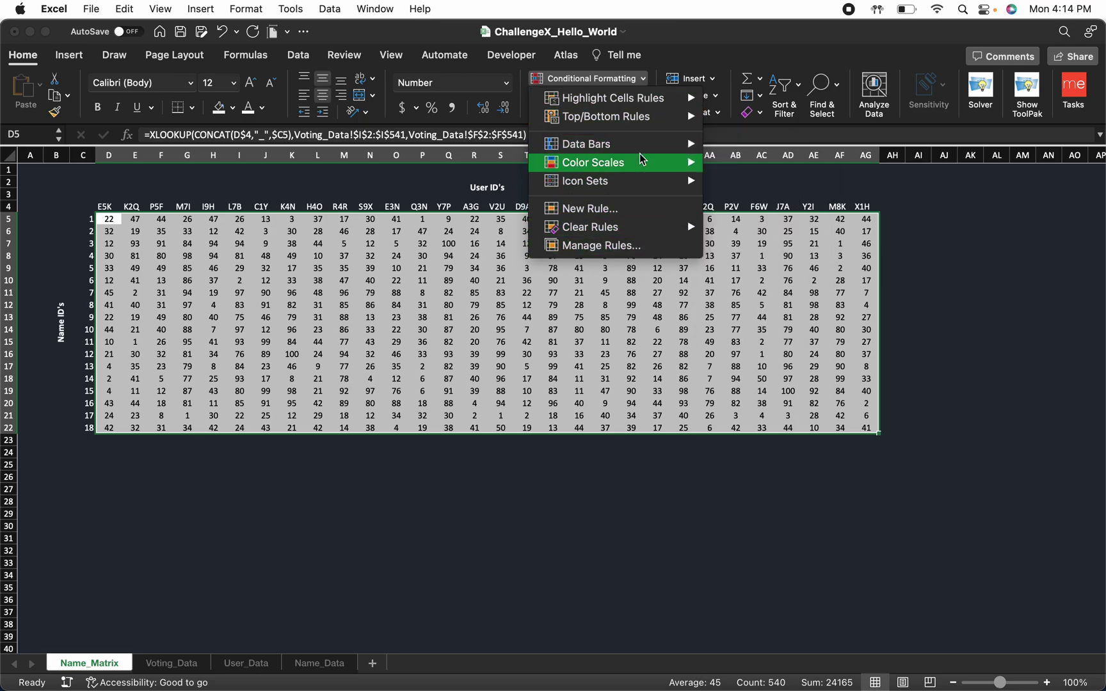
pyautogui.moveTo(644, 161)
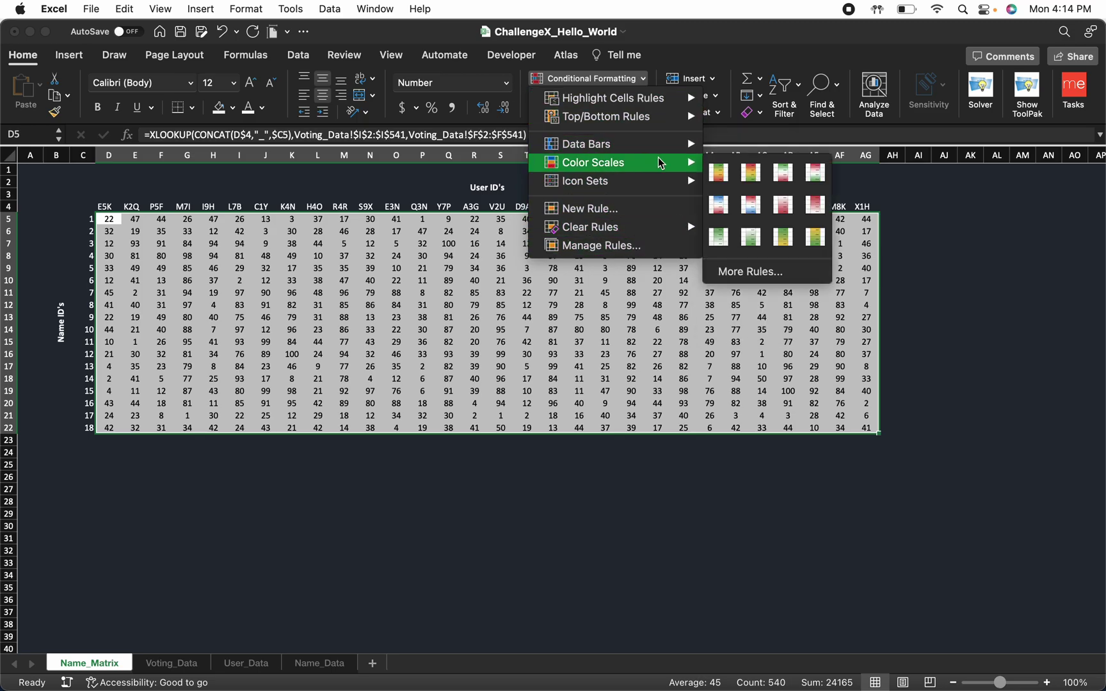
pyautogui.click(718, 238)
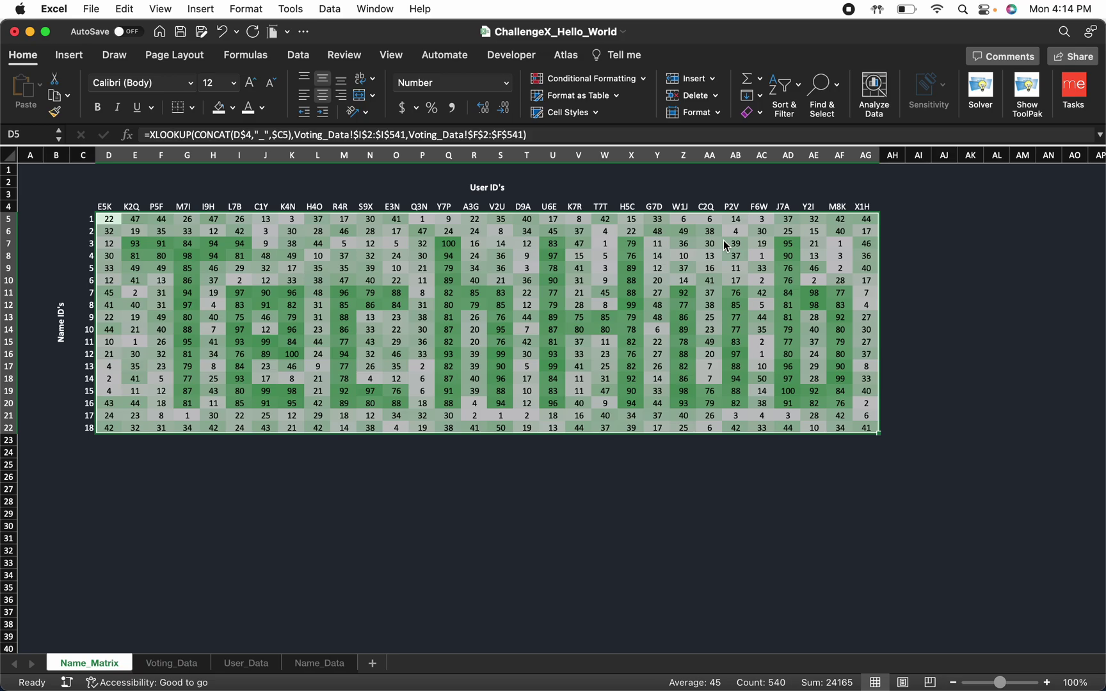
pyautogui.click(35, 169)
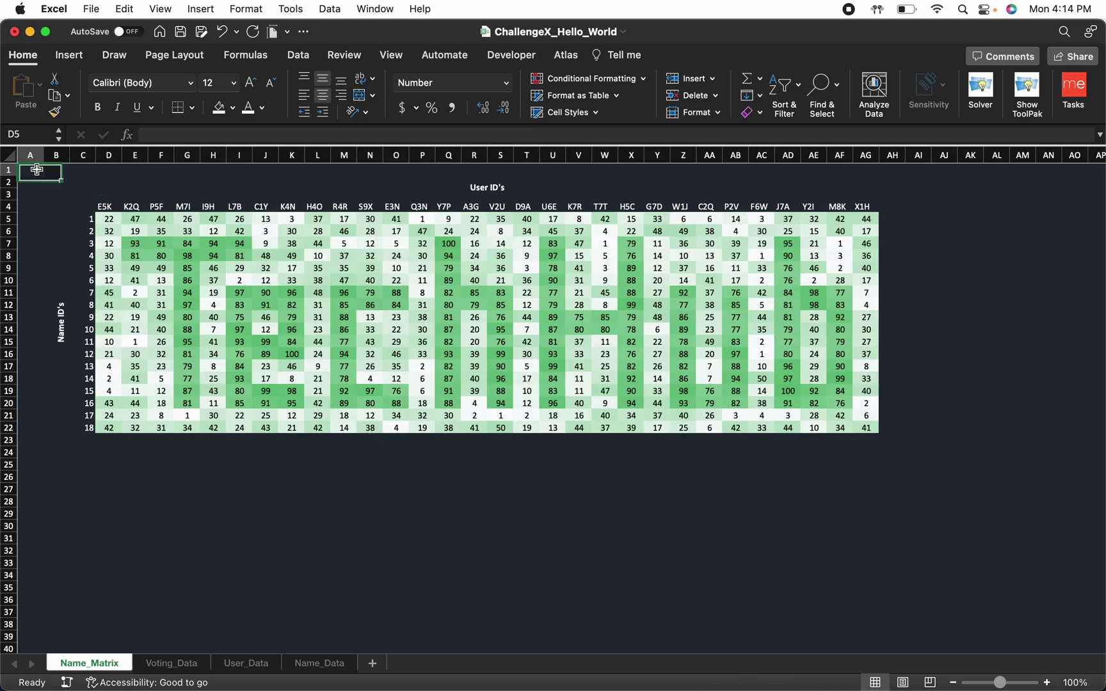